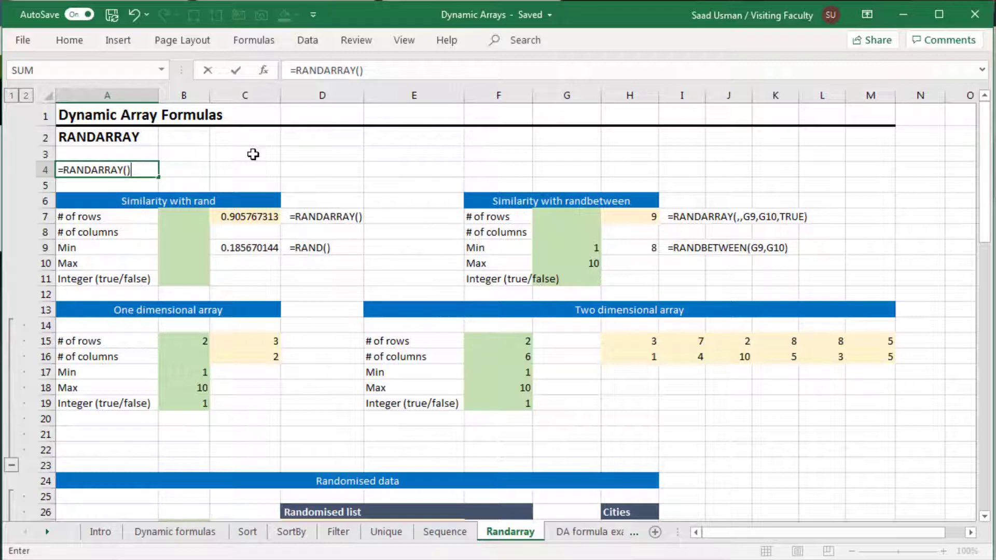
# Step: Enter =RANDARRAY() in A4 and reopen it to view its argument hints before confirming again
pyautogui.hotkey('ctrl', 'Return')
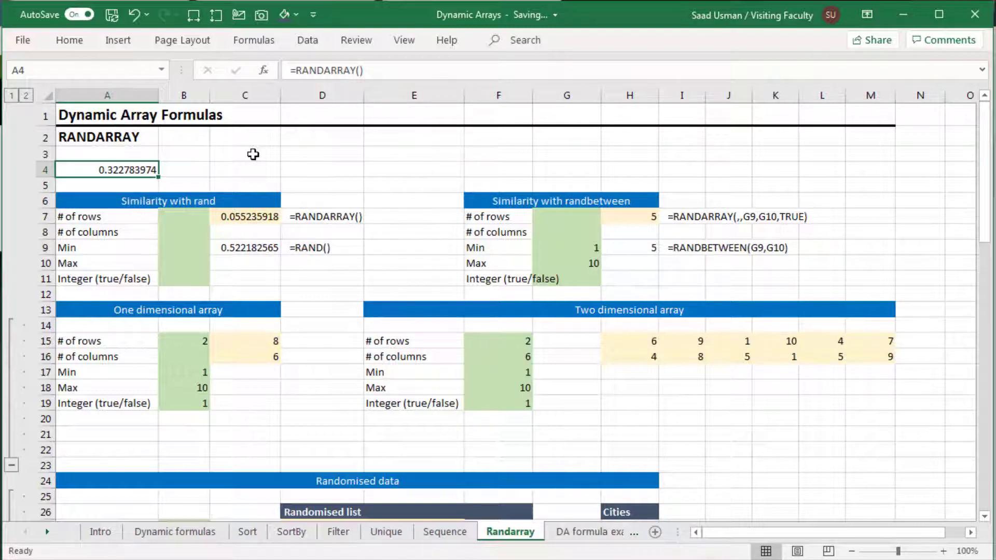
pyautogui.press('F2')
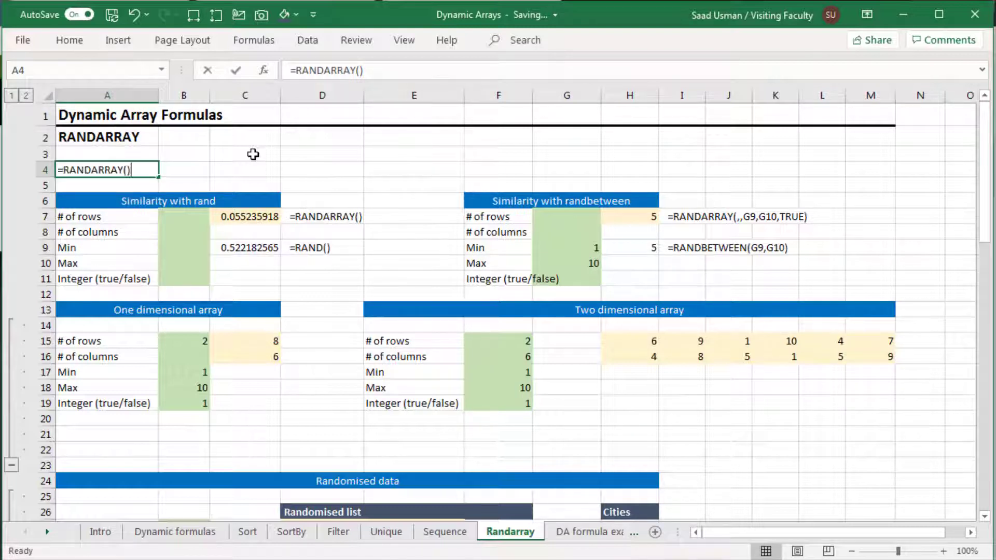
pyautogui.press('Left')
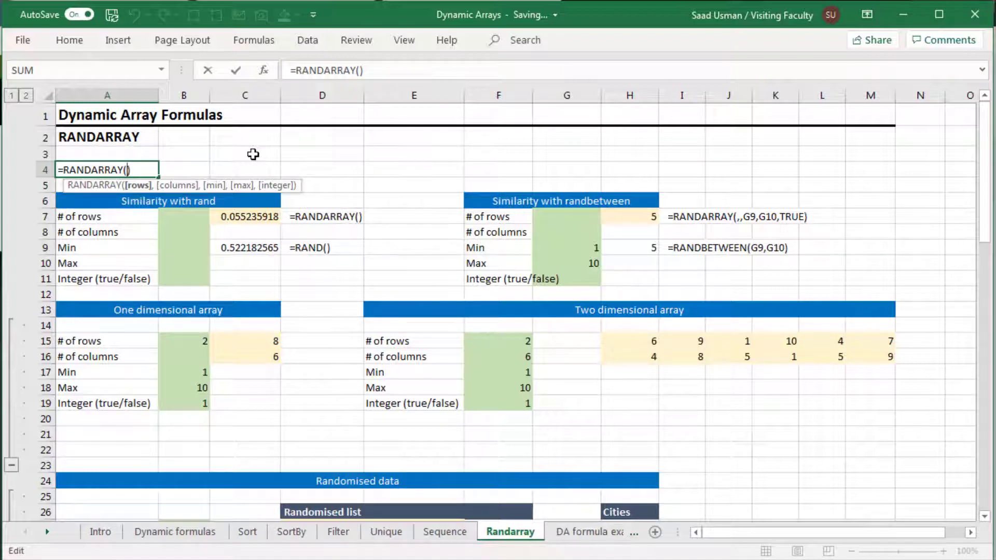
pyautogui.hotkey('ctrl', 'Return')
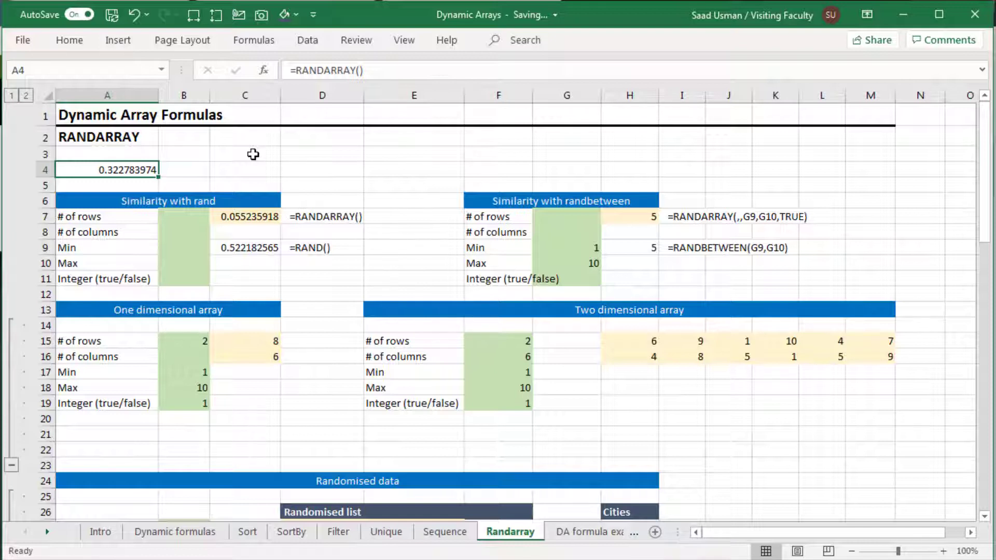
# Step: Clear the RAND formula from C9
pyautogui.press('Down')
pyautogui.press('Down')
pyautogui.press('Down')
pyautogui.press('Down')
pyautogui.press('Down')
pyautogui.press('Right')
pyautogui.press('Right')
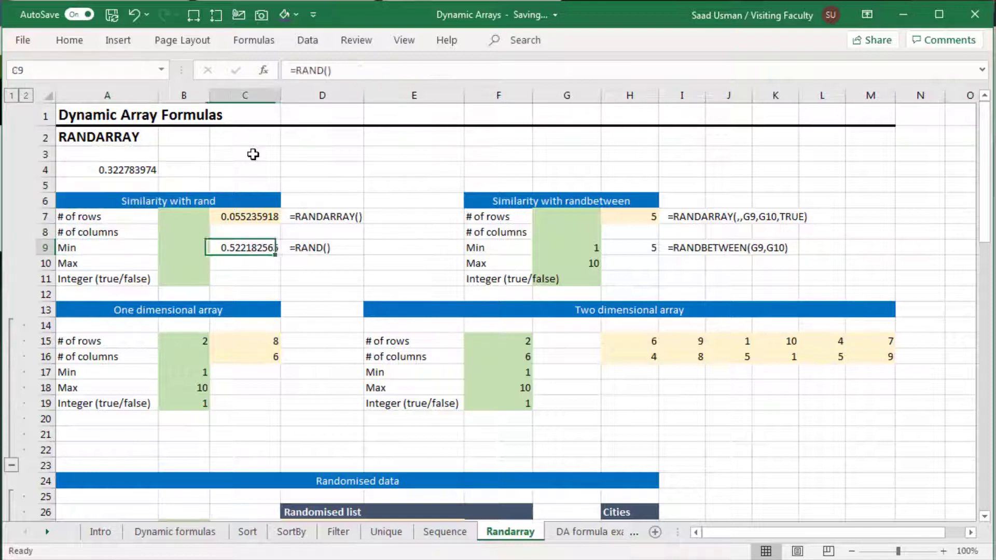
pyautogui.press('Delete')
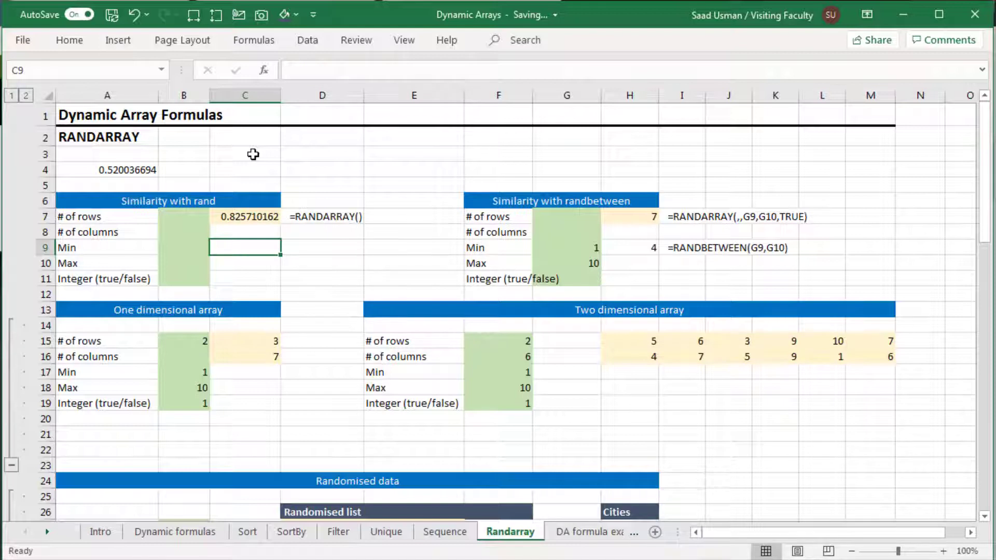
# Step: Enter =RAND() in C9
pyautogui.write('=ra')
pyautogui.press('Tab')
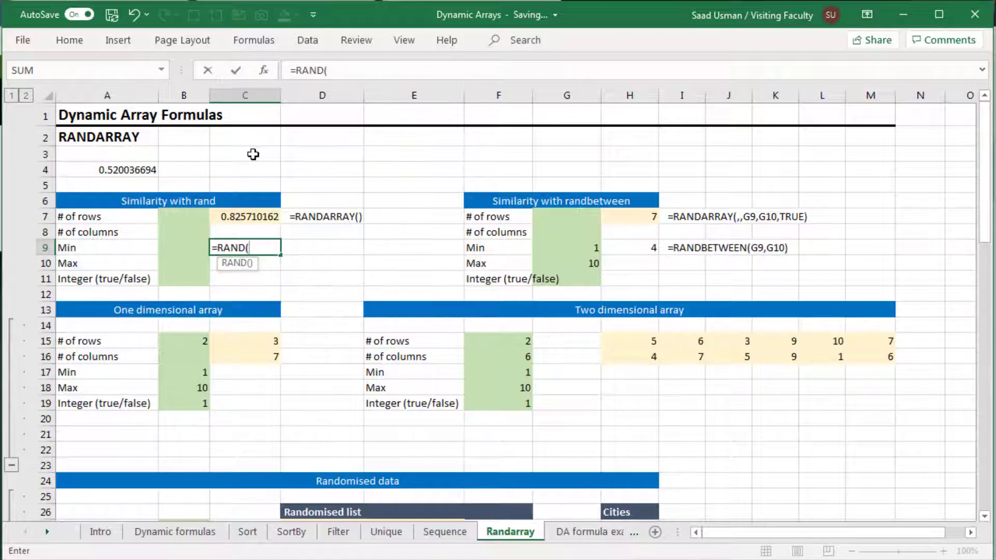
pyautogui.write(')')
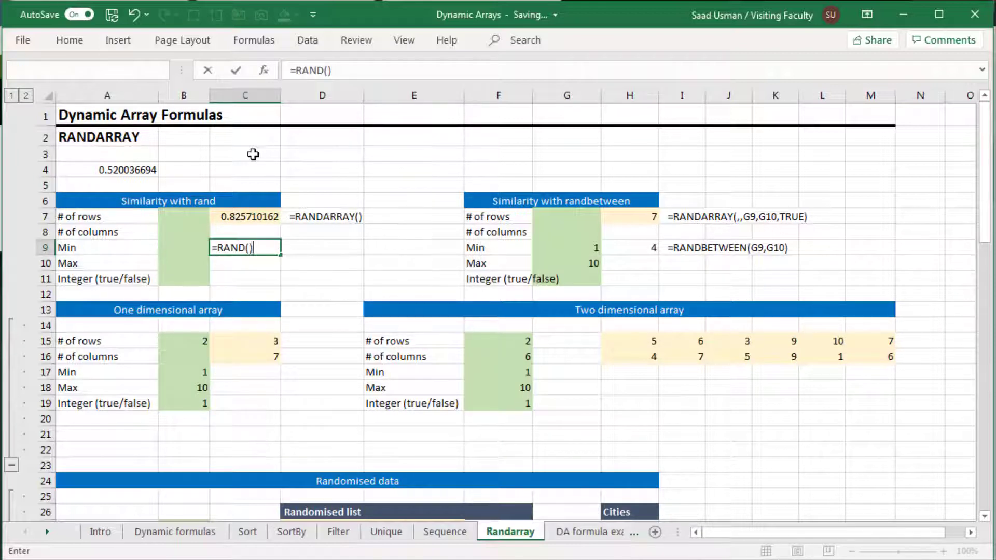
pyautogui.press('Return')
pyautogui.press('Up')
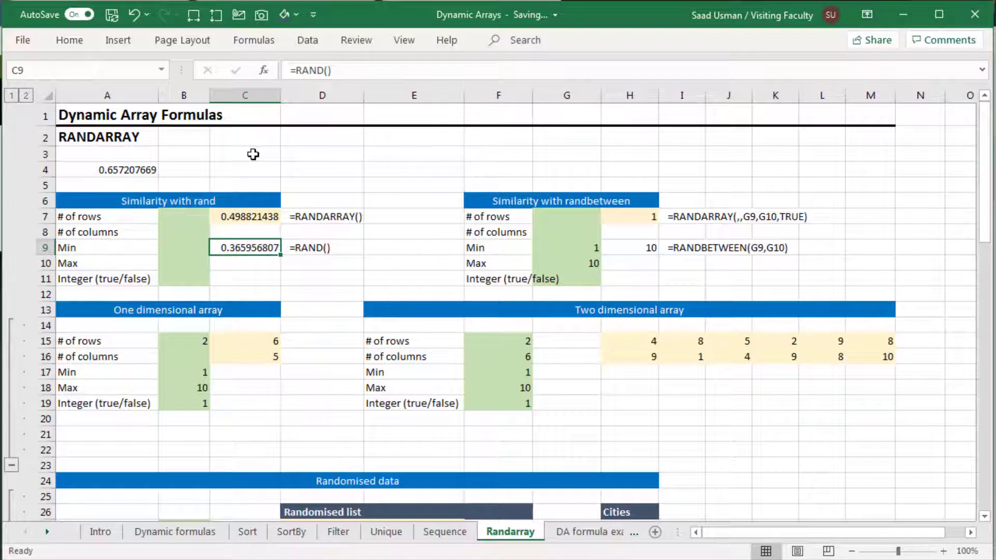
pyautogui.press('Return')
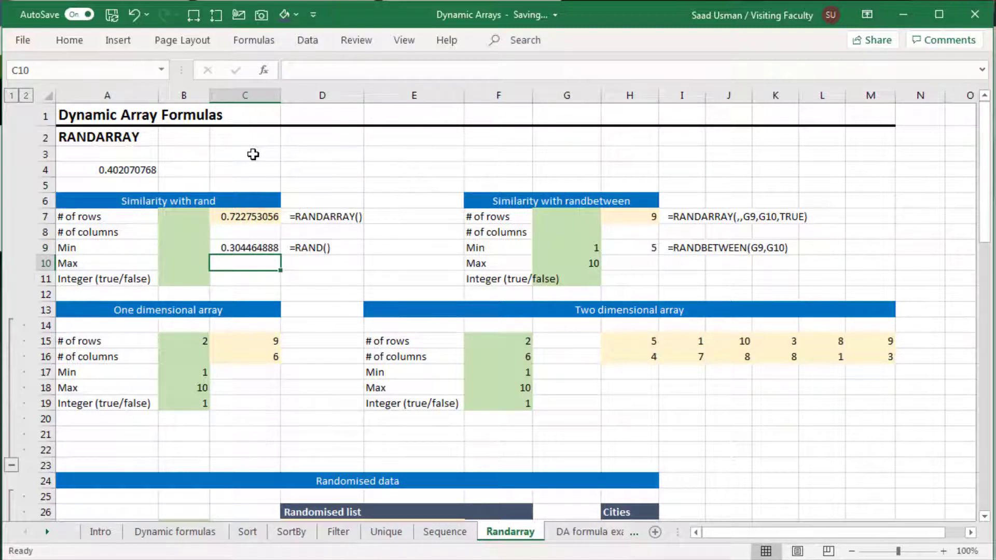
# Step: Enter =RAND()*50+50 in C10
pyautogui.write('=ran')
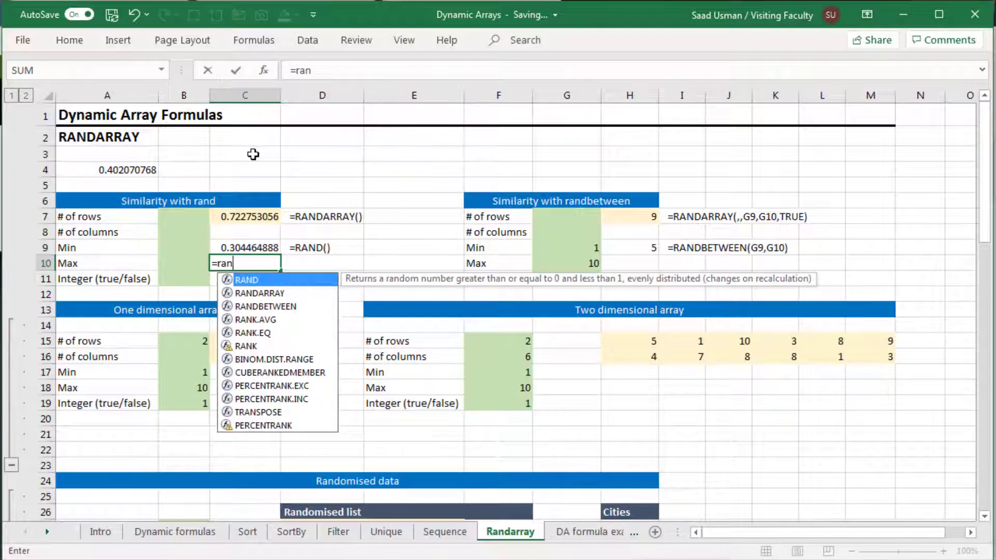
pyautogui.press('Tab')
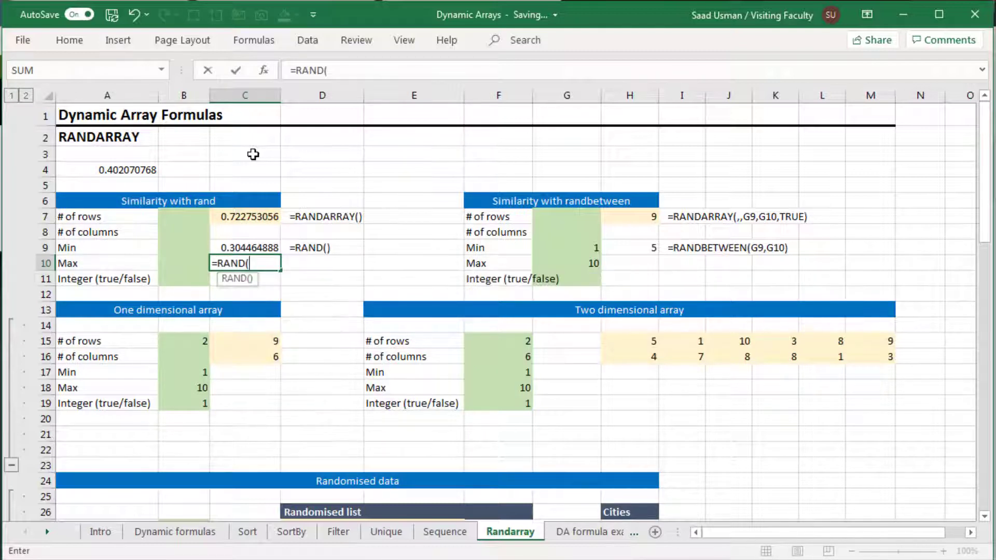
pyautogui.write(')')
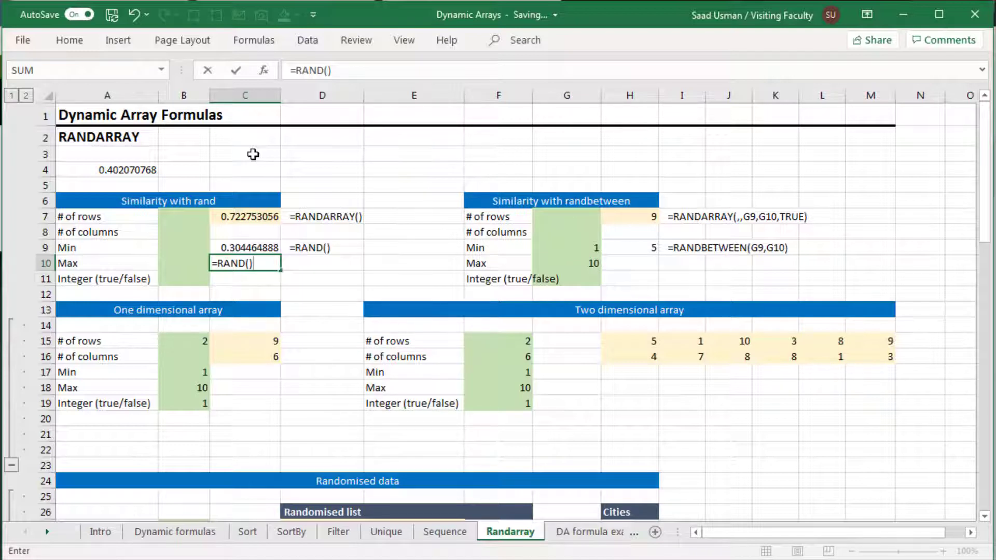
pyautogui.write('*100+50')
pyautogui.press('Return')
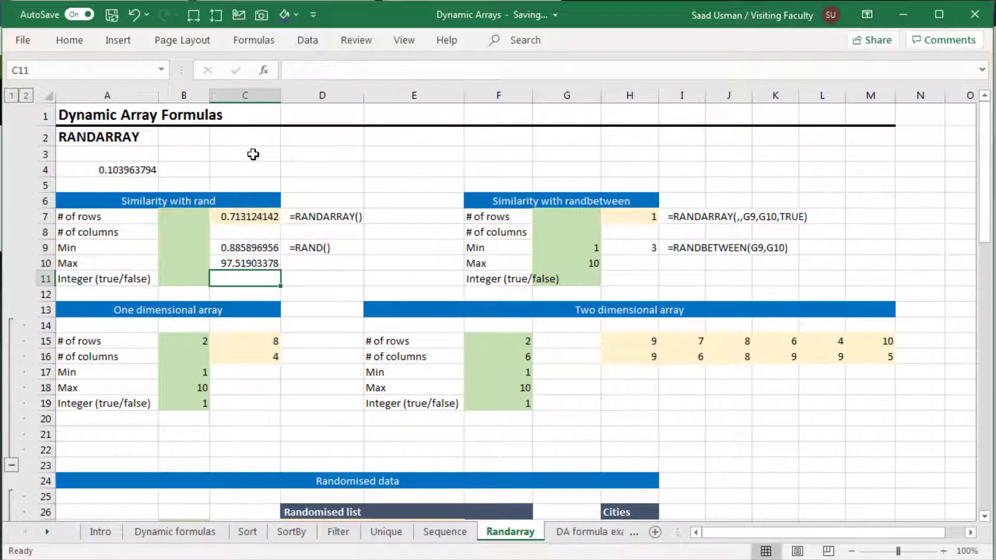
# Step: Recalculate the sheet repeatedly and inspect the formula in C10
pyautogui.press('Up')
pyautogui.press('F9')
pyautogui.press('F9')
pyautogui.press('F9')
pyautogui.press('F9')
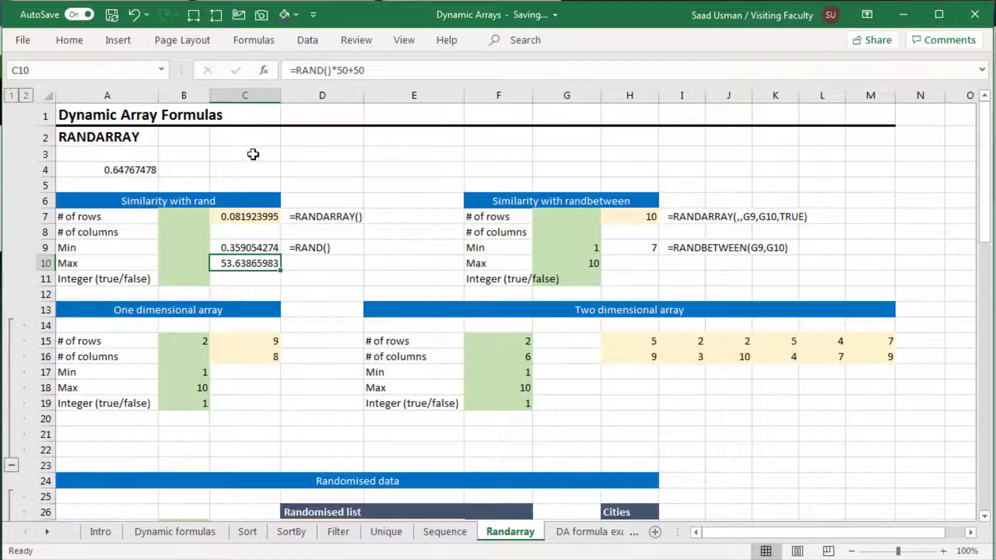
pyautogui.press('F9')
pyautogui.press('F9')
pyautogui.press('F9')
pyautogui.press('F9')
pyautogui.press('F9')
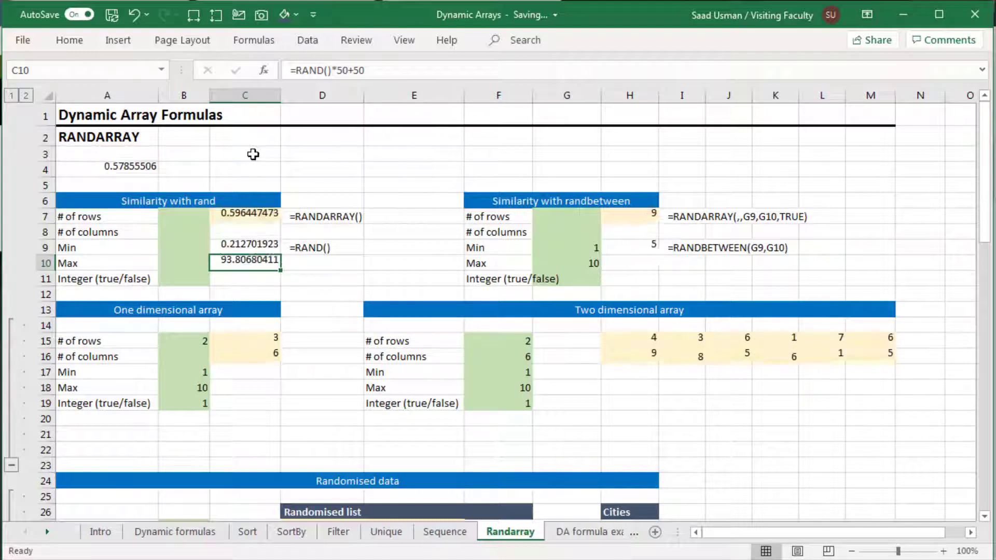
pyautogui.press('F2')
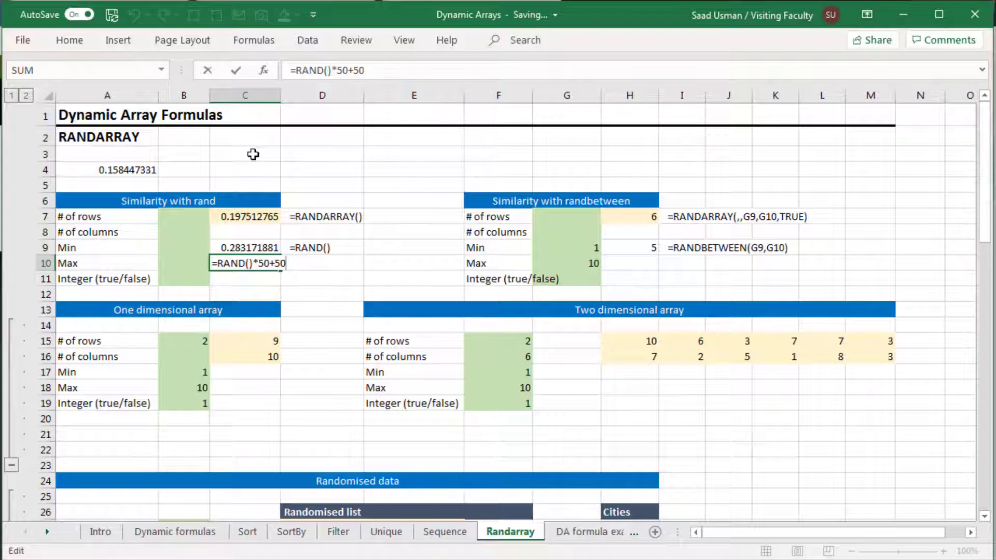
pyautogui.press('Return')
# Step: Undo the last three entries
pyautogui.hotkey('ctrl', 'z')
pyautogui.hotkey('ctrl', 'z')
pyautogui.hotkey('ctrl', 'z')
pyautogui.hotkey('ctrl', 'z')
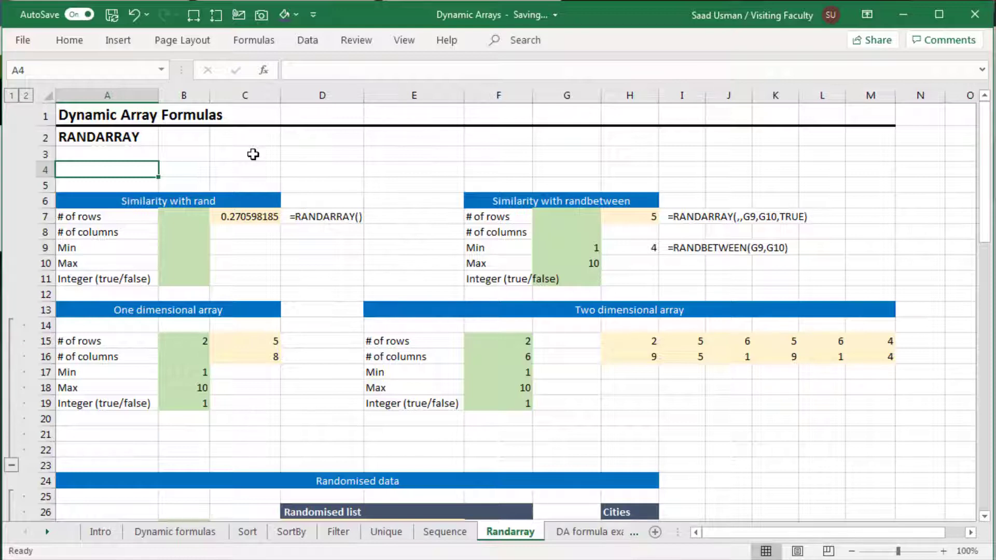
# Step: Enter =RANDBETWEEN(1,10) in A4 and recalculate the sheet several times
pyautogui.write('=rand')
pyautogui.press('Down')
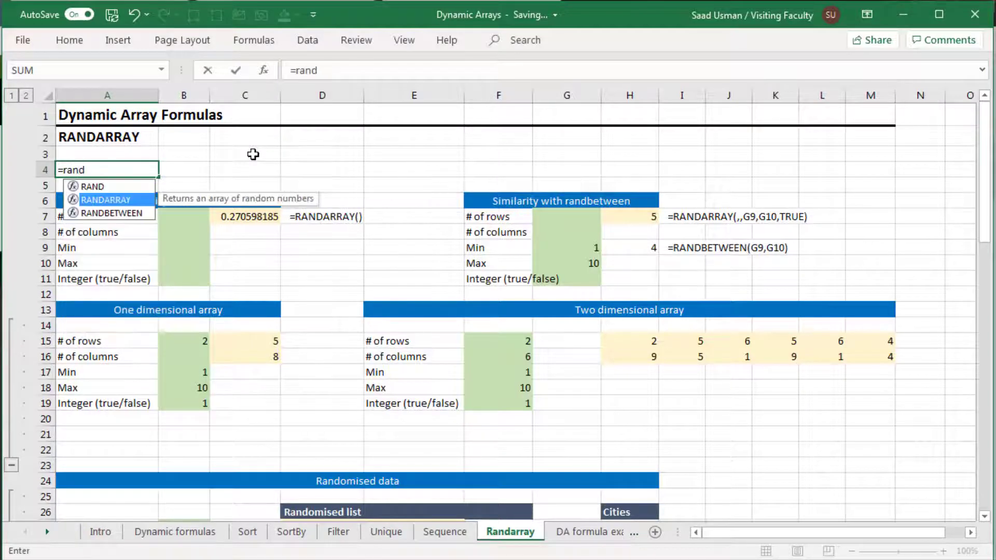
pyautogui.press('Down')
pyautogui.press('Tab')
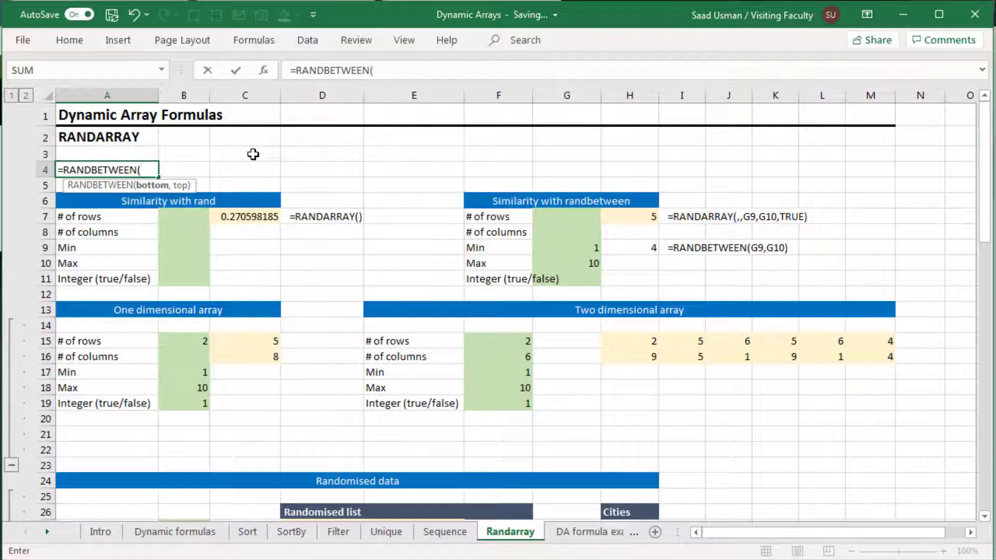
pyautogui.write('1,10)')
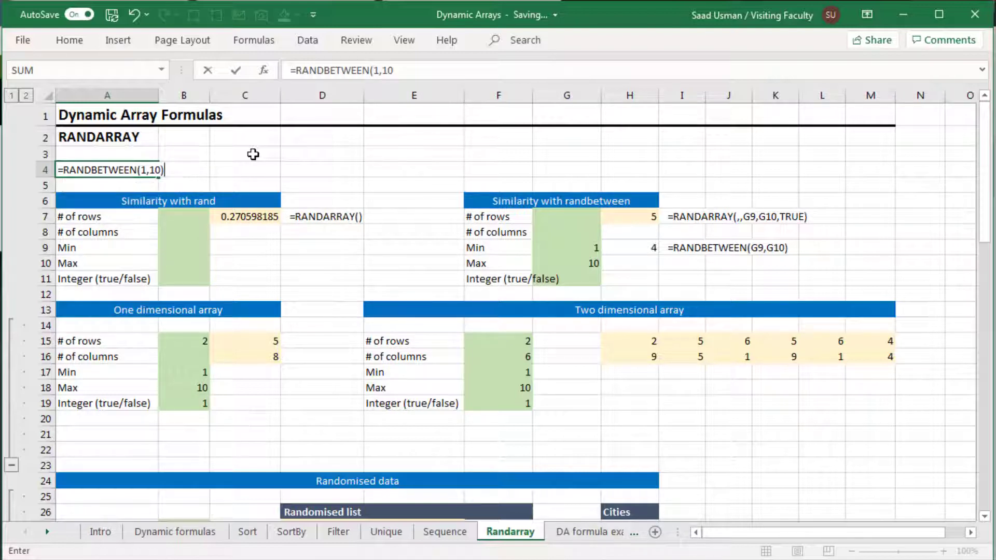
pyautogui.hotkey('ctrl', 'Return')
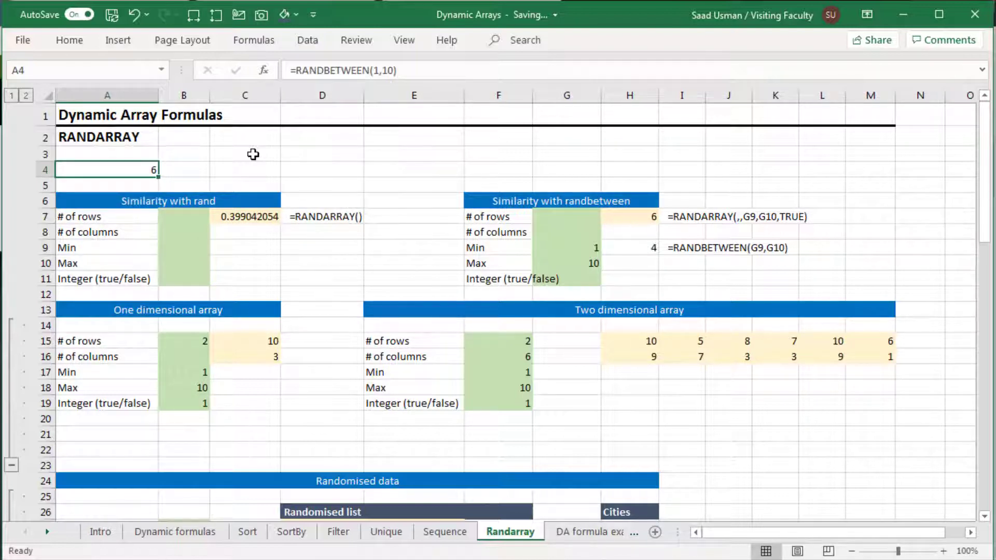
pyautogui.press('F9')
pyautogui.press('F9')
pyautogui.press('F9')
pyautogui.press('F9')
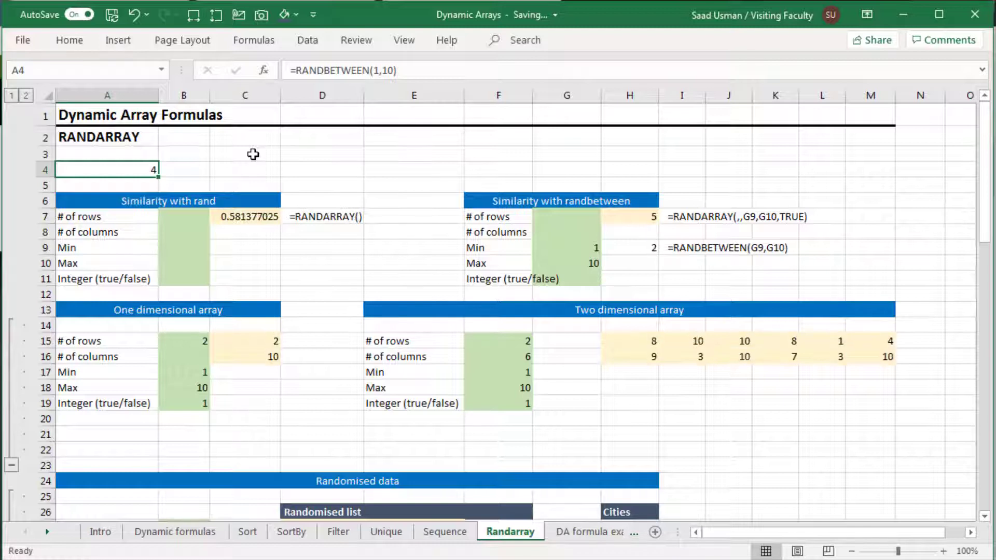
pyautogui.press('F9')
pyautogui.press('F9')
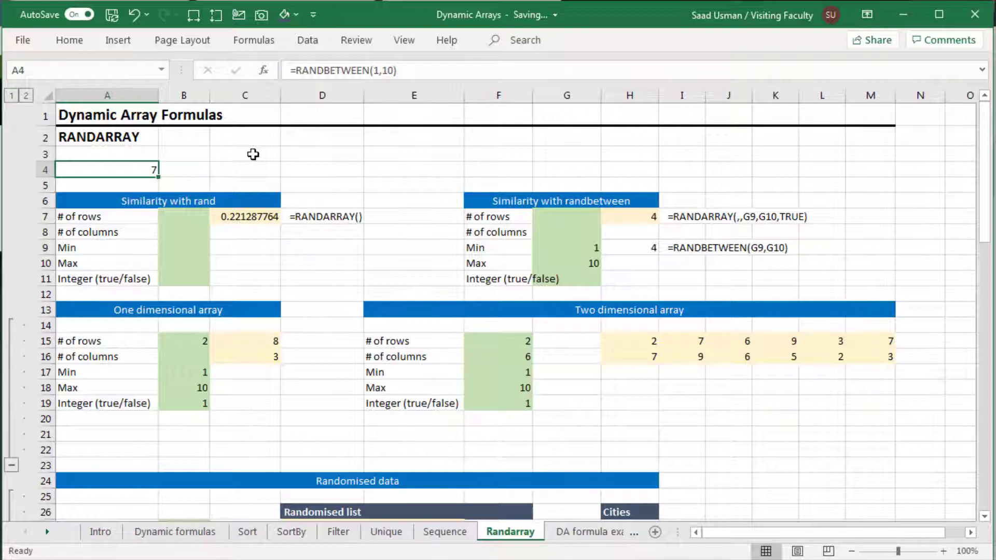
# Step: Enter =RANDARRAY() in A4 and recalculate the sheet several times
pyautogui.write('=rand')
pyautogui.press('Down')
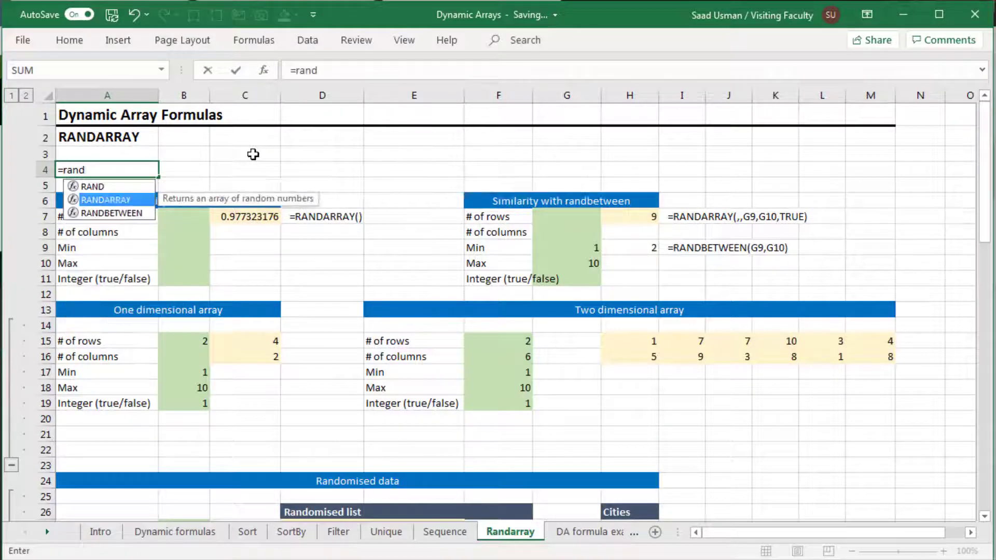
pyautogui.press('Tab')
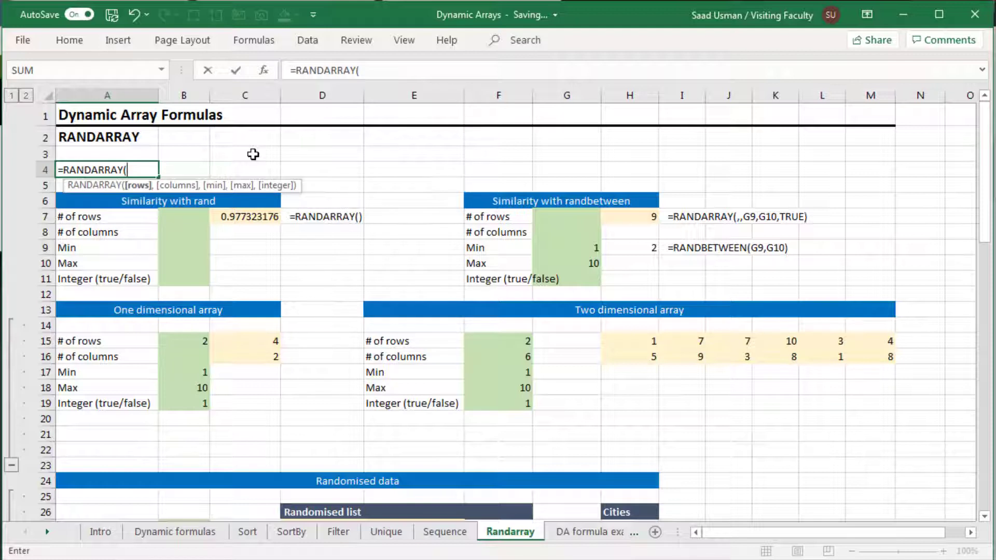
pyautogui.write(')')
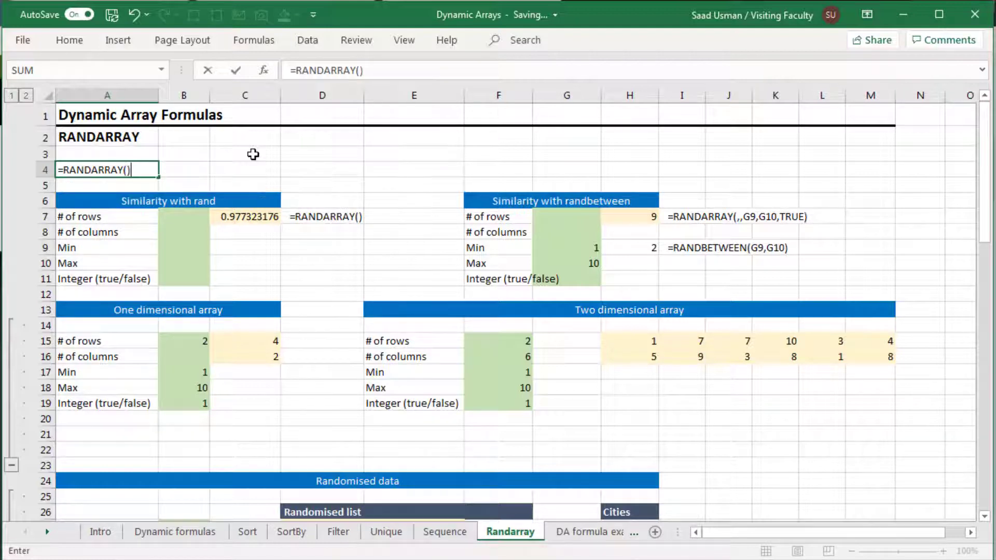
pyautogui.hotkey('ctrl', 'Return')
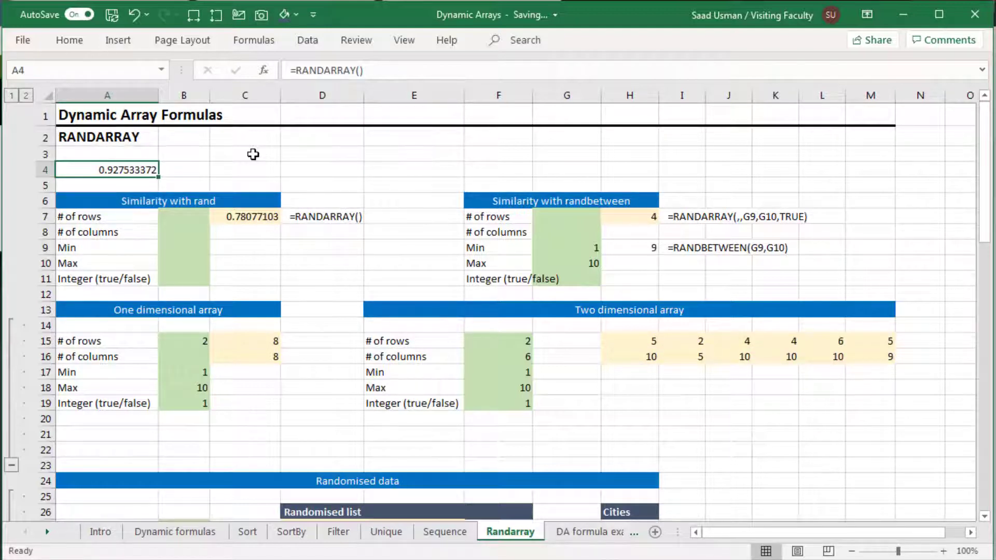
pyautogui.press('F9')
pyautogui.press('F9')
pyautogui.press('F9')
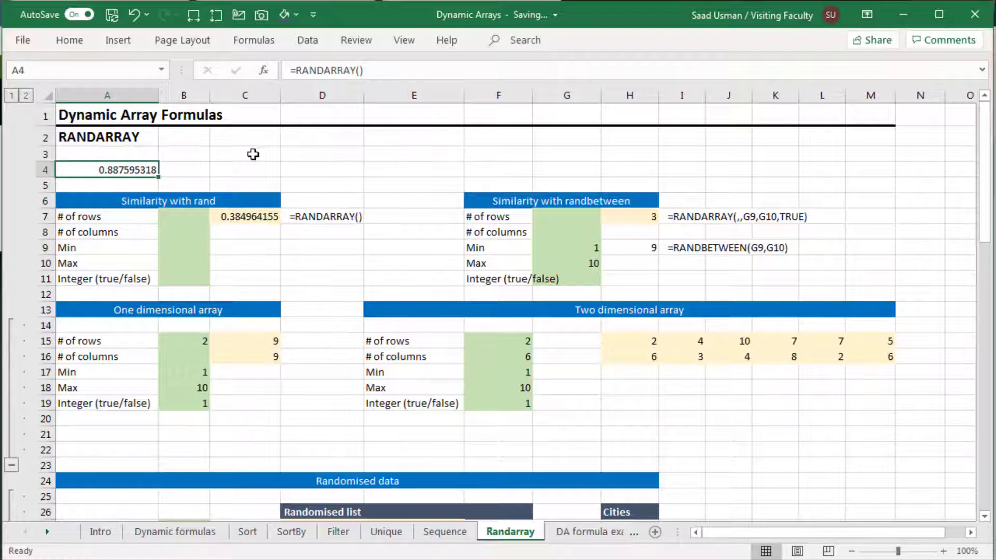
pyautogui.press('F9')
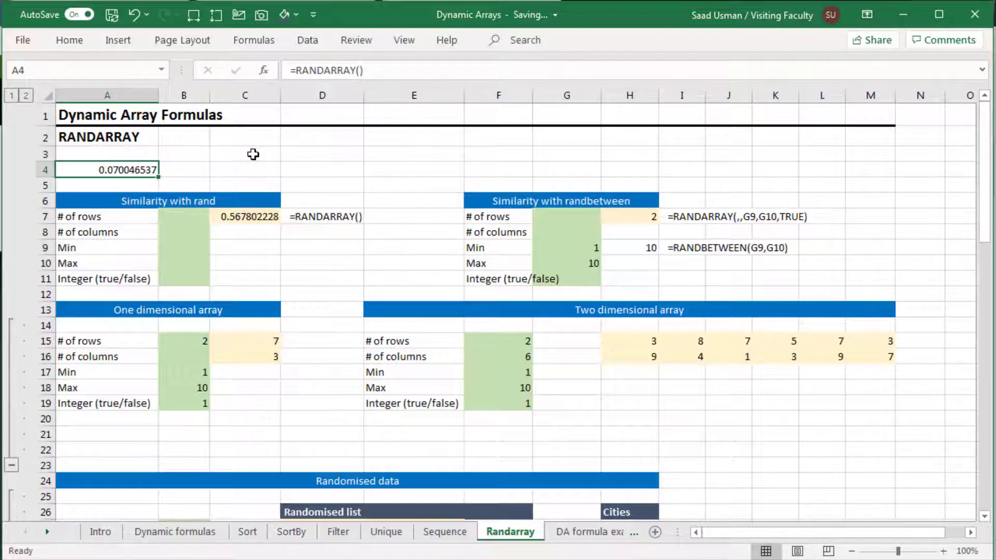
# Step: Re-enter =RANDARRAY() in C7 beside the # of rows label
pyautogui.press('Down')
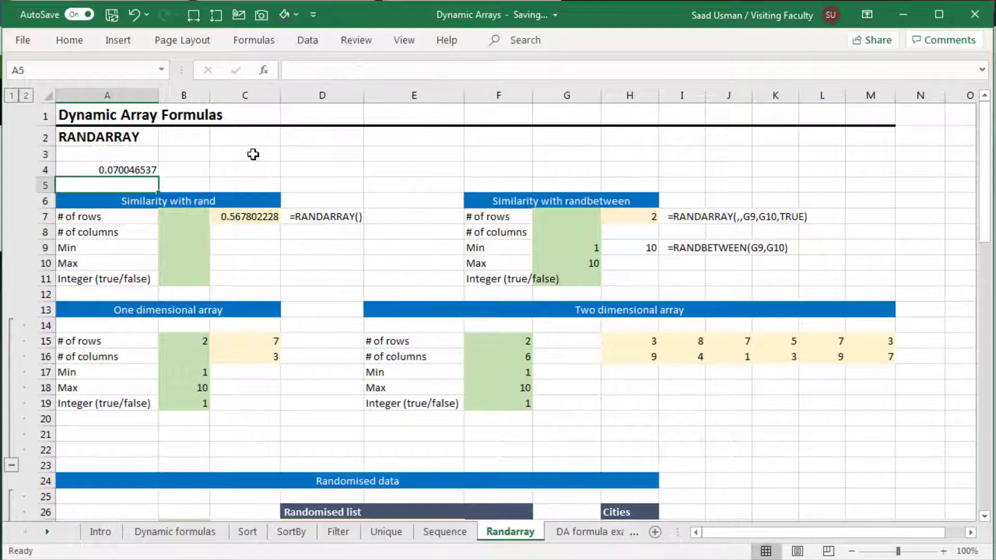
pyautogui.press('Down')
pyautogui.press('Down')
pyautogui.press('Right')
pyautogui.press('Right')
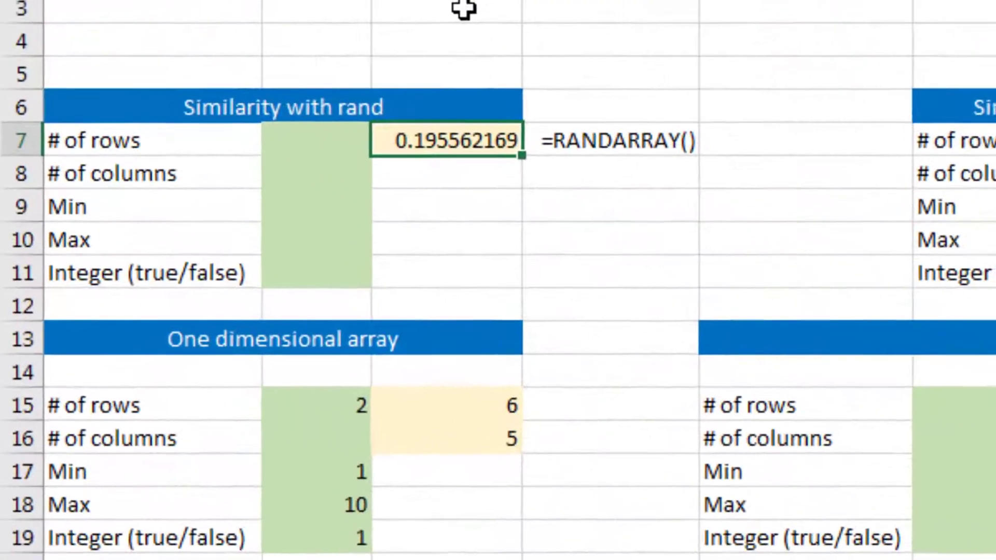
pyautogui.write('=rand')
pyautogui.press('Down')
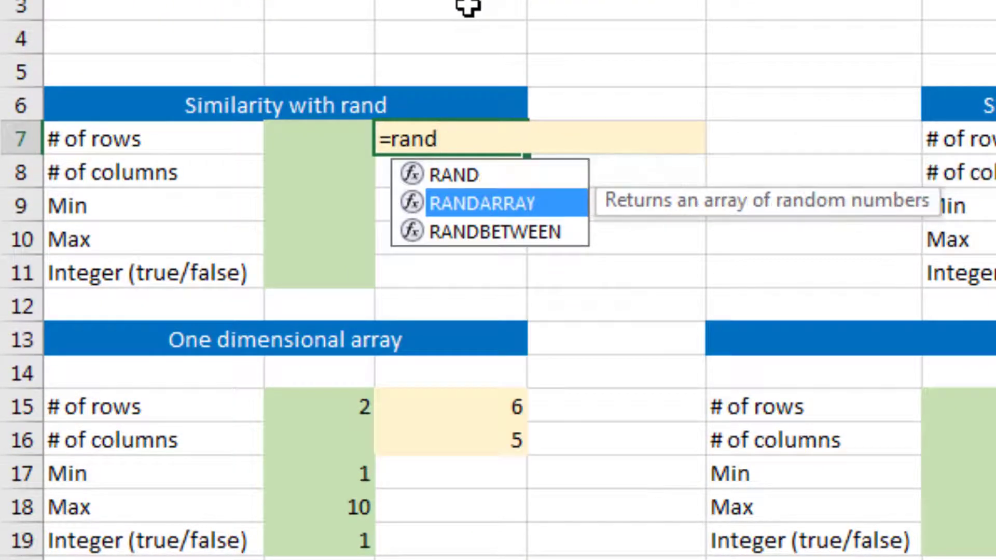
pyautogui.press('Tab')
pyautogui.write(')')
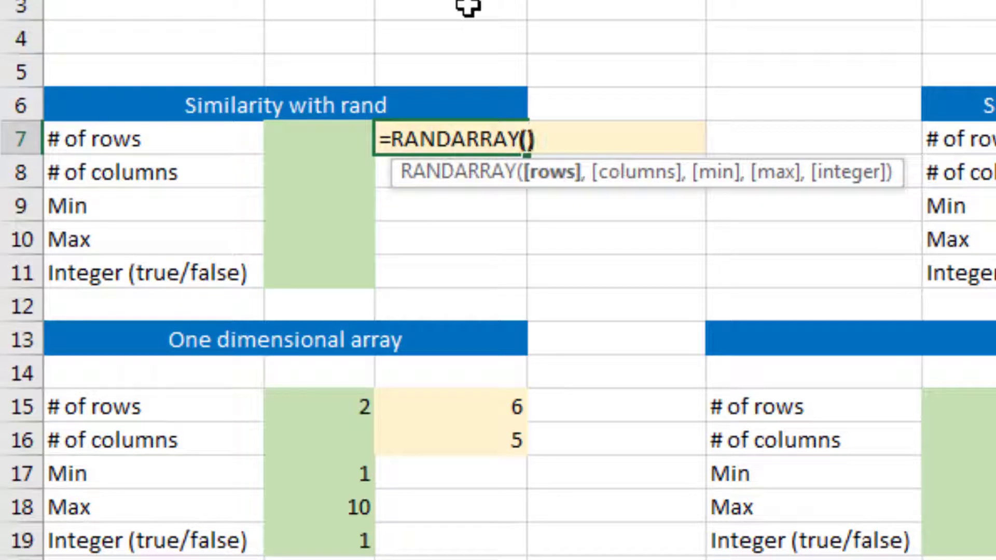
pyautogui.press('Return')
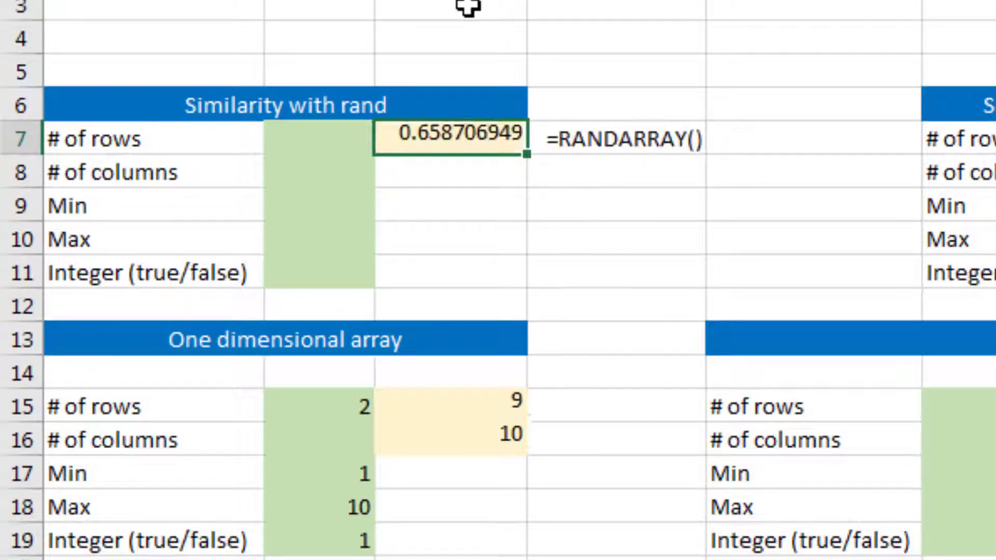
# Step: Enter =RANDARRAY(,,G9,G10,TRUE) in the cell beside # of rows in the Similarity with randbetween section
pyautogui.press('Up')
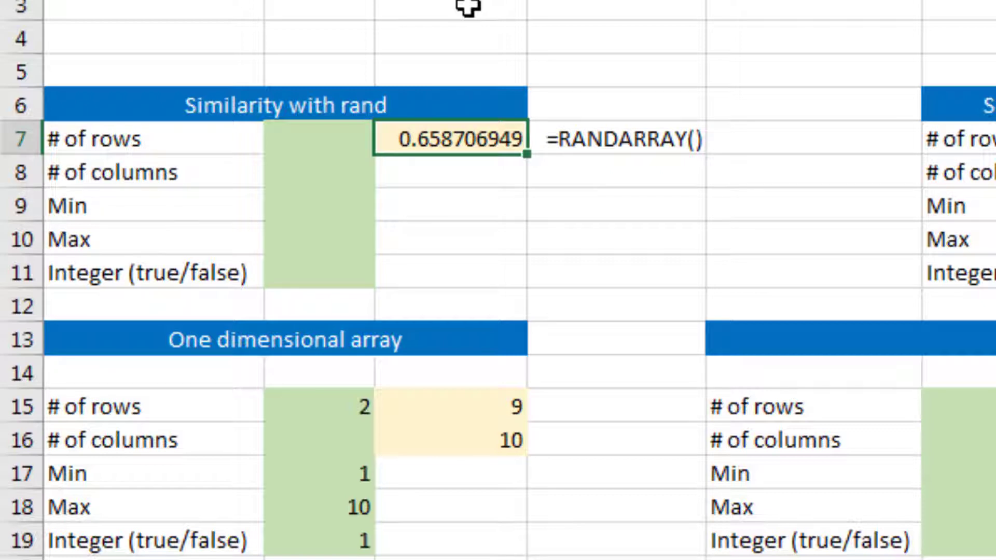
pyautogui.press('Right')
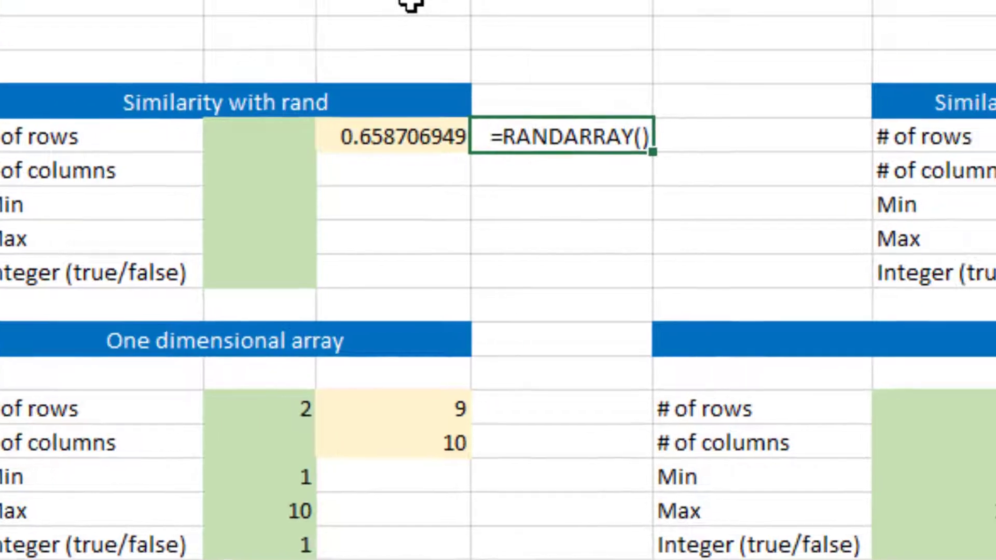
pyautogui.press('Right')
pyautogui.press('Right')
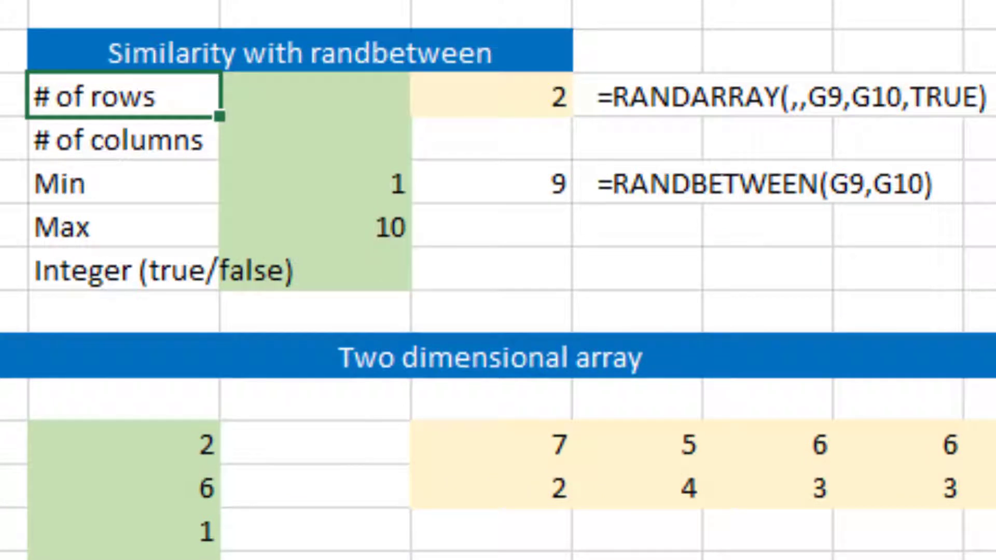
pyautogui.press('Right')
pyautogui.press('Right')
pyautogui.write('=rand')
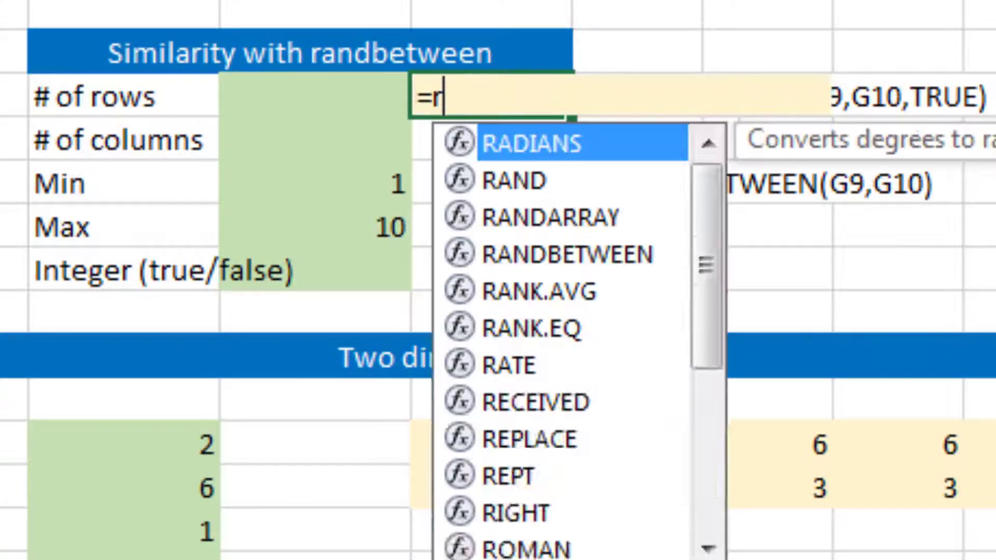
pyautogui.press('Down')
pyautogui.press('Tab')
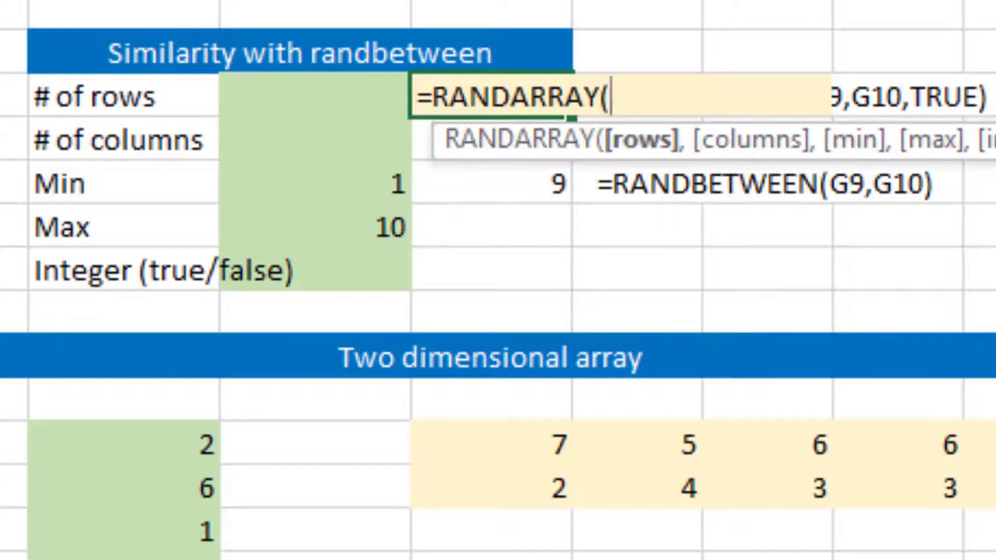
pyautogui.write(',,')
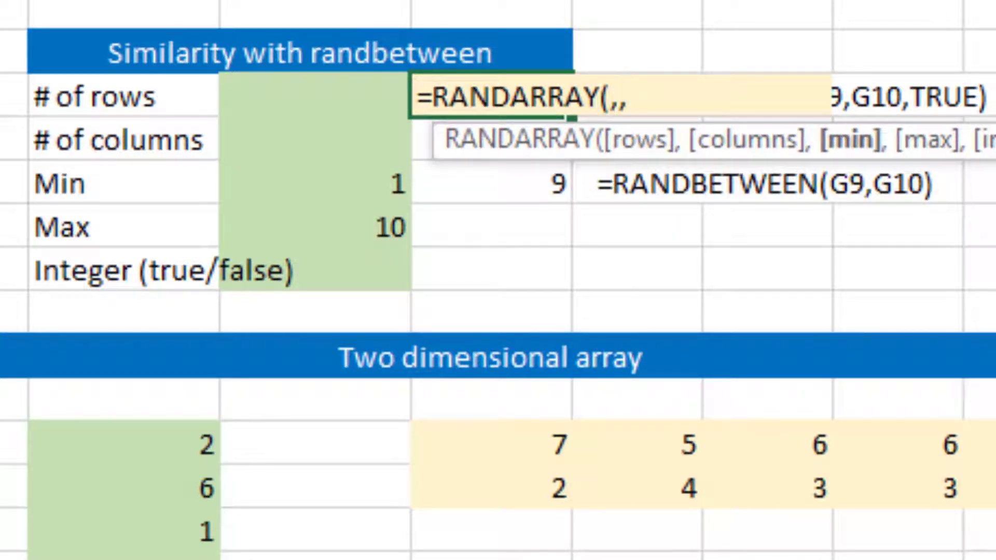
pyautogui.click(314, 94)
pyautogui.click(314, 183)
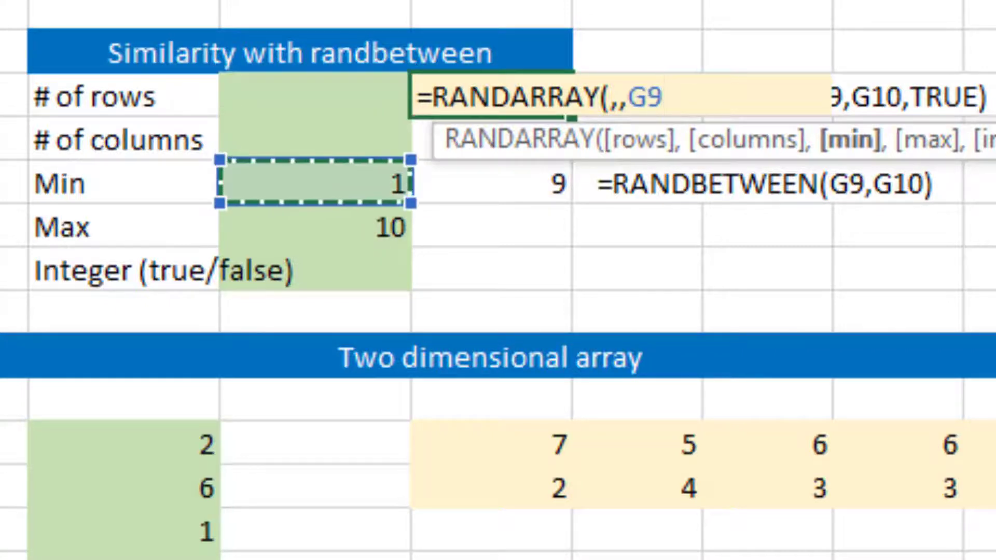
pyautogui.write(',')
pyautogui.click(492, 183)
pyautogui.click(314, 227)
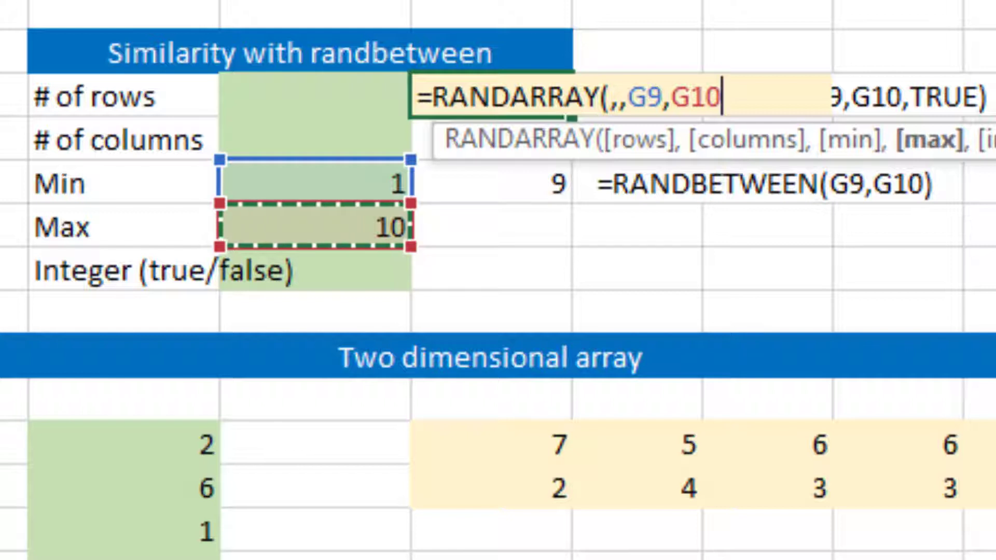
pyautogui.write(',')
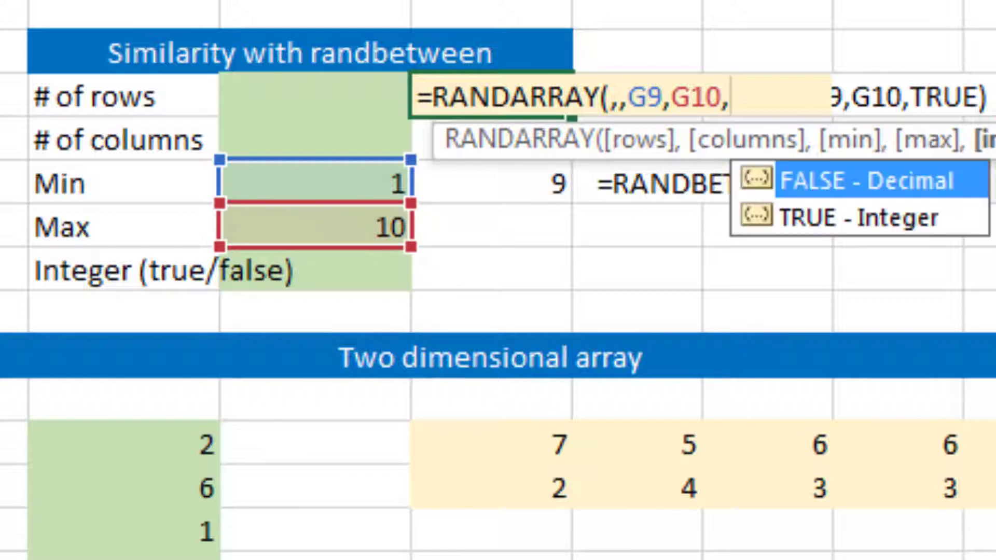
pyautogui.press('Down')
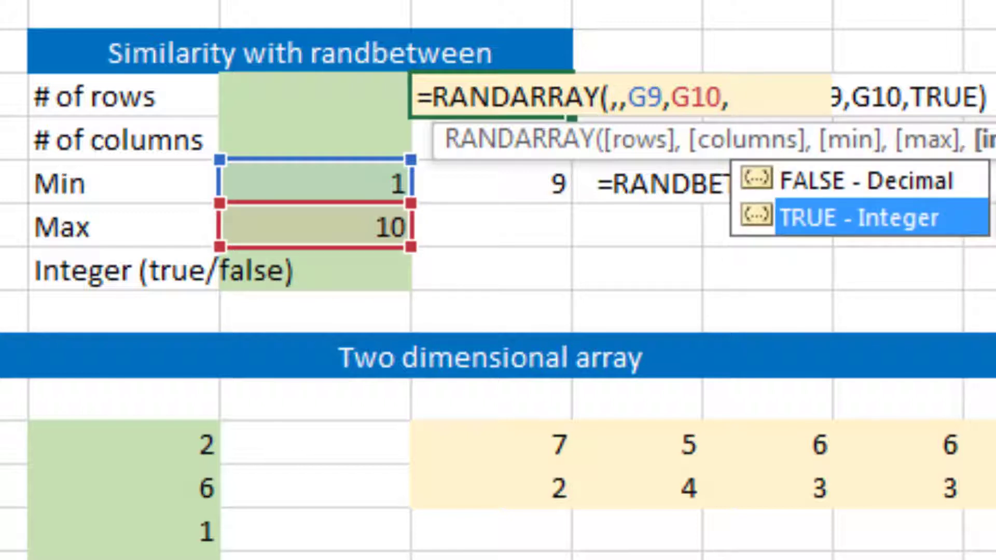
pyautogui.press('Tab')
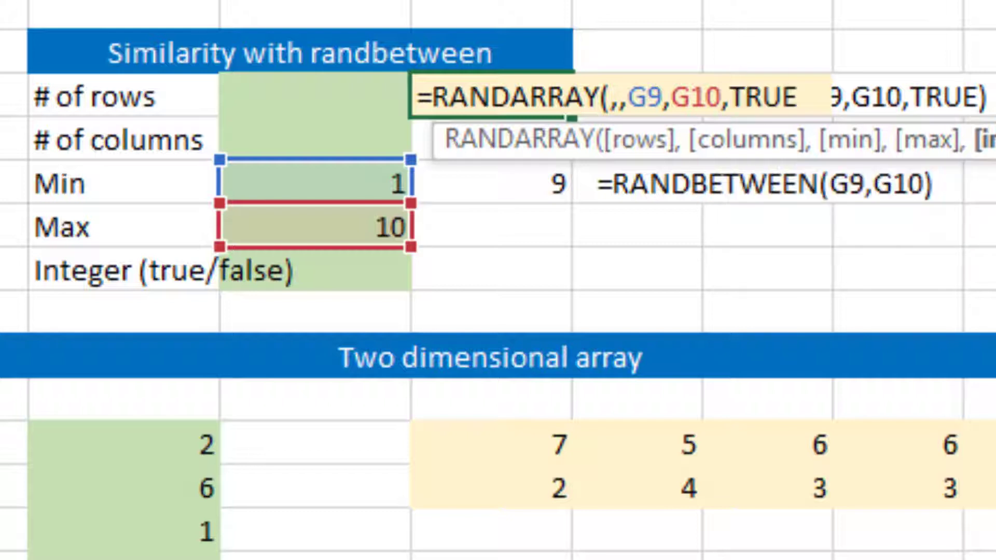
pyautogui.write(')')
pyautogui.press('Return')
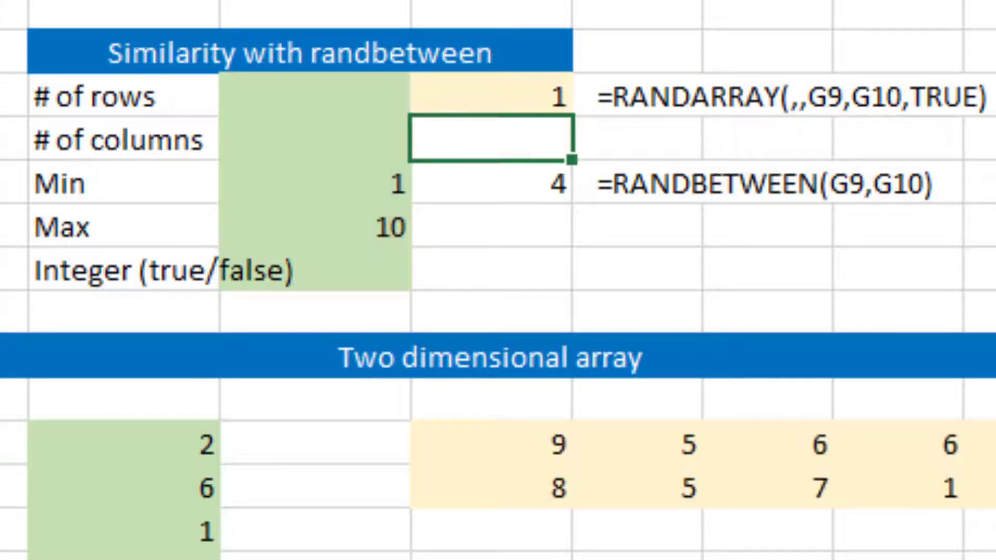
# Step: Select the new RANDARRAY cell and recalculate the sheet several times
pyautogui.click(491, 94)
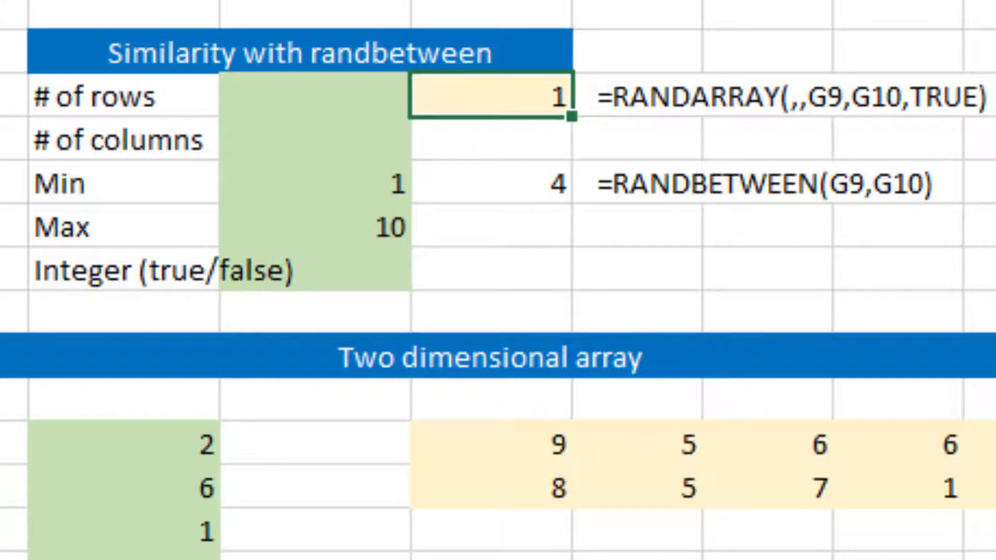
pyautogui.press('F9')
pyautogui.press('F9')
pyautogui.press('F9')
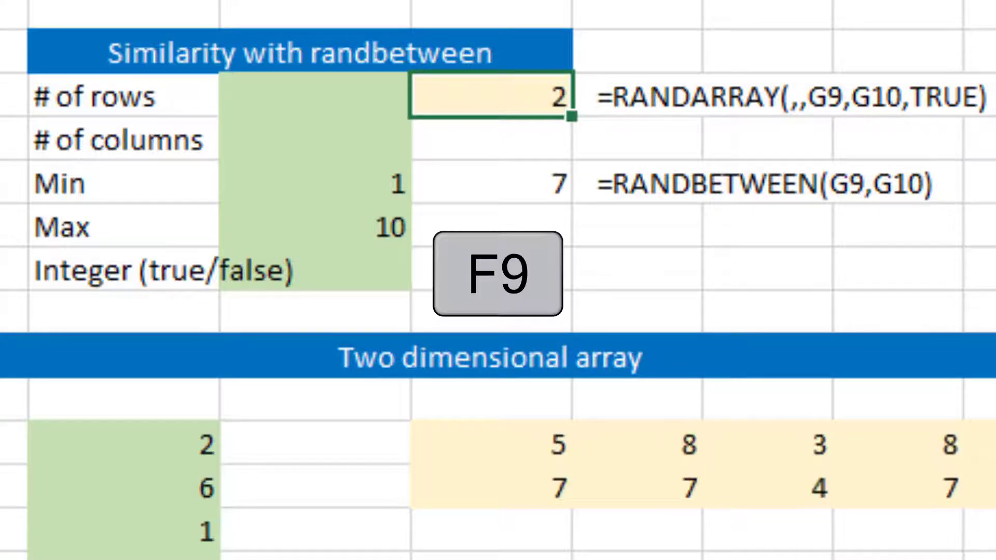
pyautogui.press('F9')
pyautogui.press('F9')
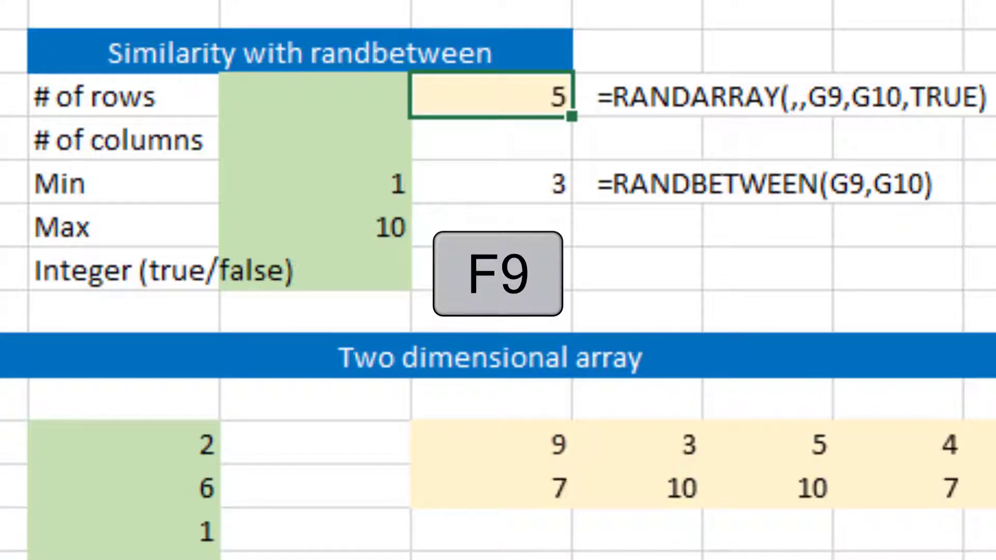
# Step: Open the RANDBETWEEN formula below for viewing and leave it without changes
pyautogui.click(490, 181)
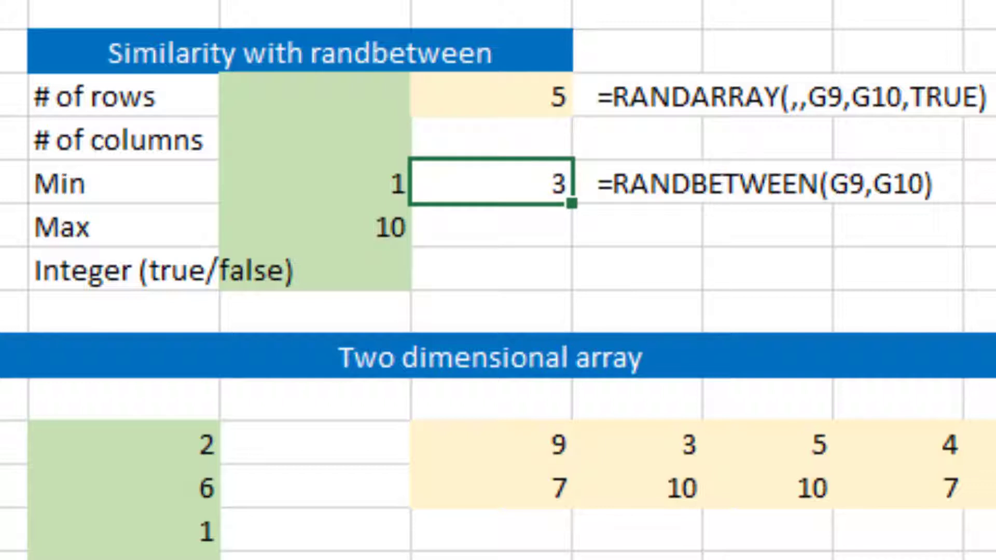
pyautogui.press('F2')
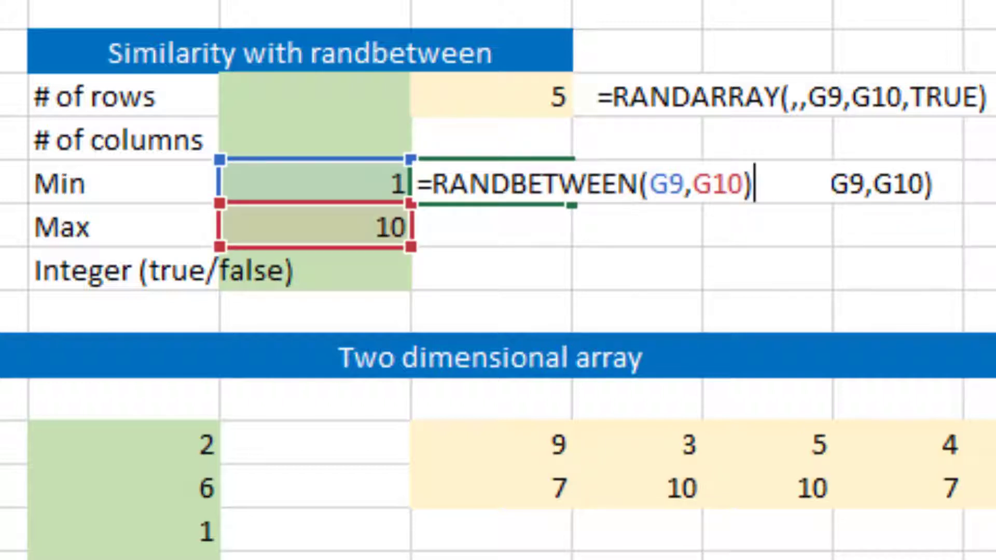
pyautogui.press('Escape')
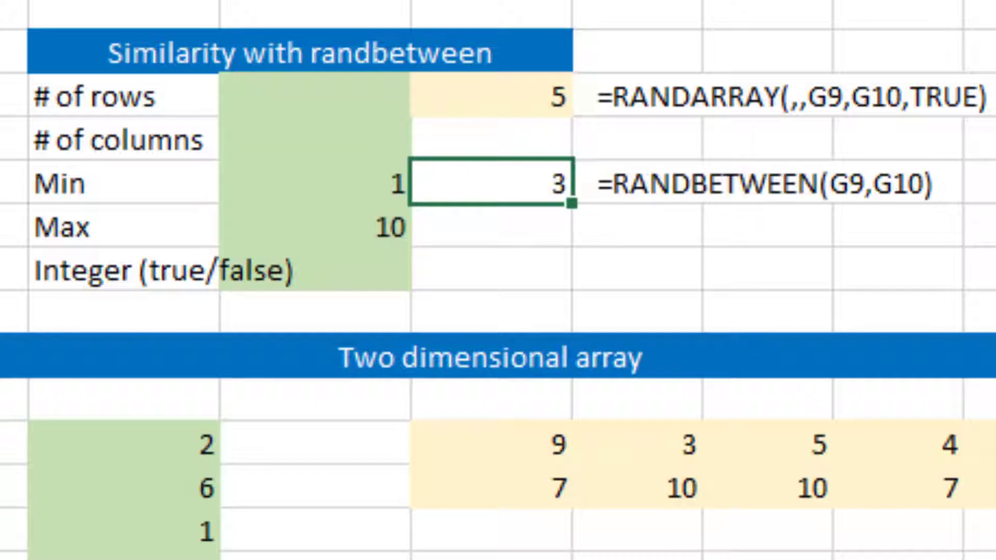
# Step: Clear the formula in C15 beside # of rows in the One dimensional array section
pyautogui.click(491, 356)
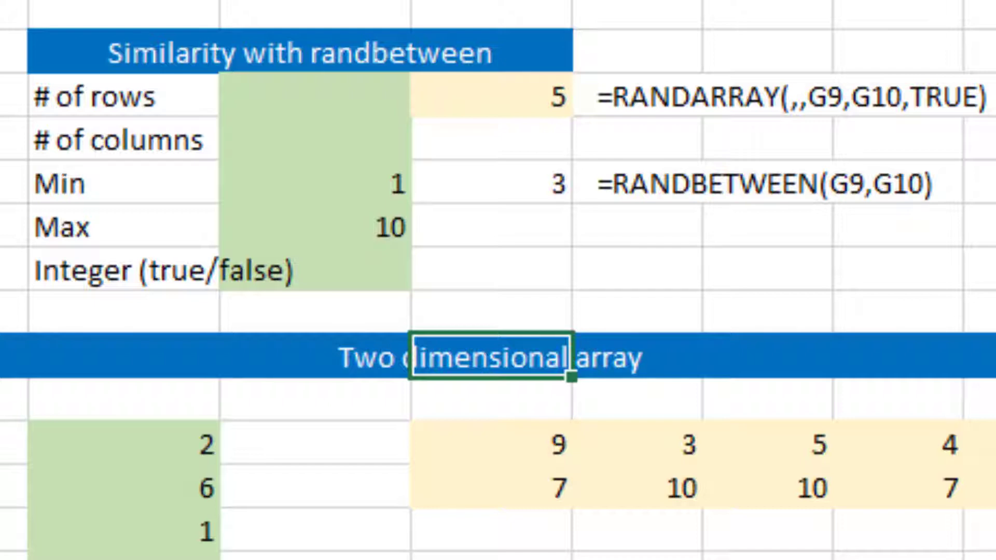
pyautogui.press('Left')
pyautogui.press('Left')
pyautogui.press('Left')
pyautogui.press('Left')
pyautogui.press('Left')
pyautogui.press('Left')
pyautogui.press('Left')
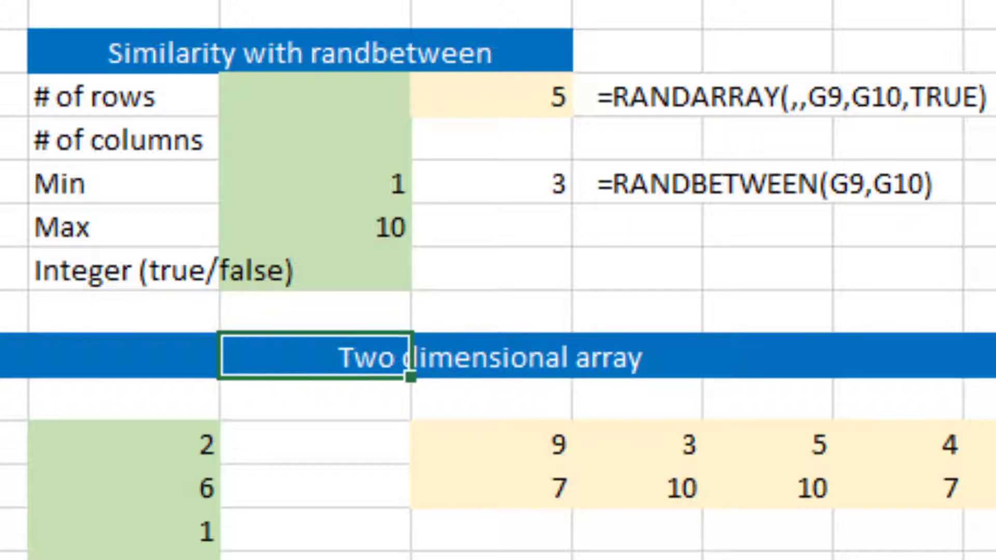
pyautogui.press('Down')
pyautogui.press('Down')
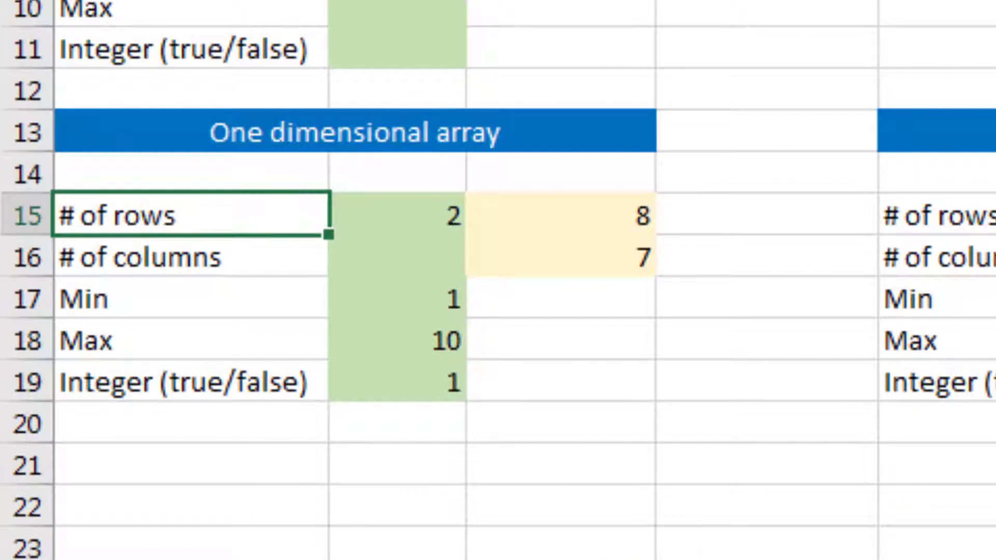
pyautogui.press('Right')
pyautogui.press('Right')
pyautogui.press('Delete')
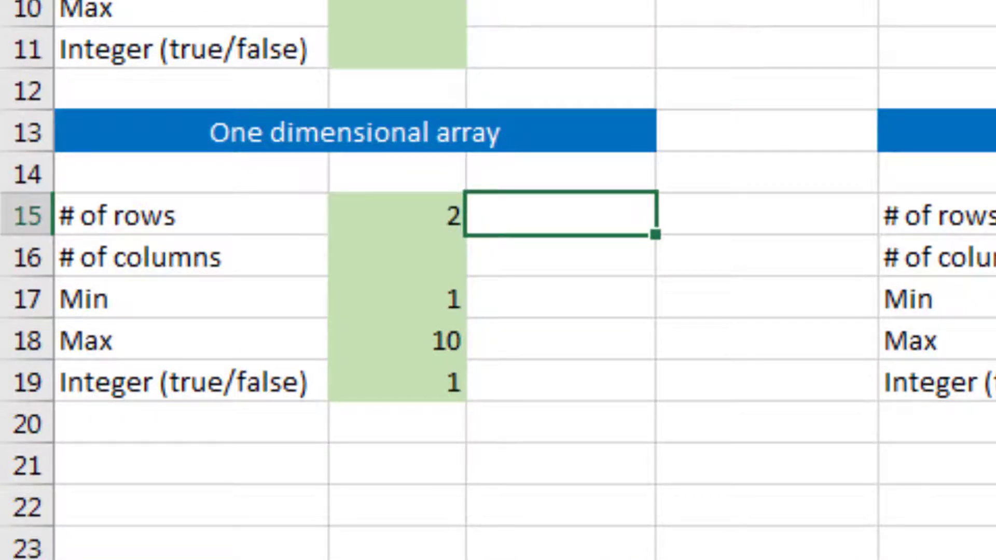
# Step: Enter =RANDARRAY(B15,,B17,B18,B19) in C15, using the rows, min, max and integer input cells
pyautogui.write('=rand')
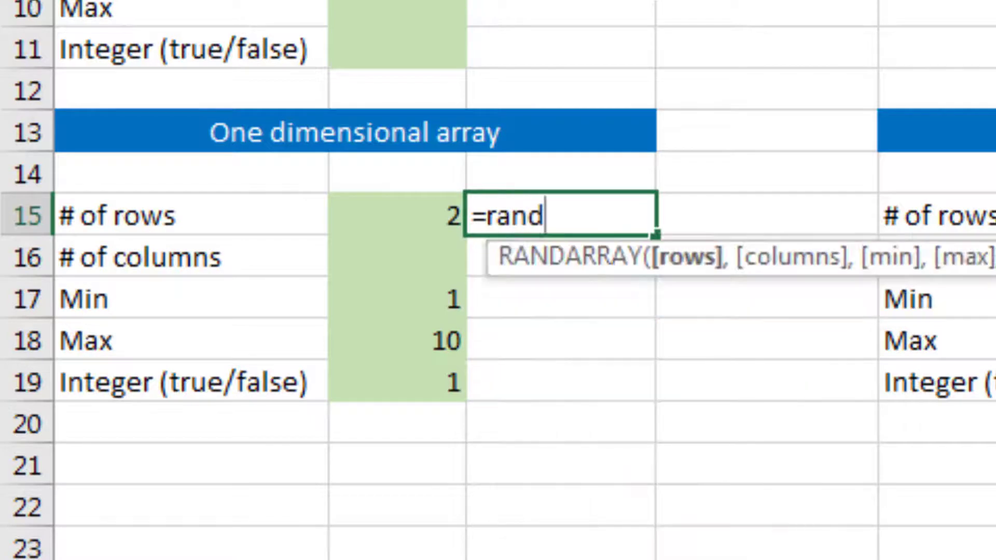
pyautogui.press('Tab')
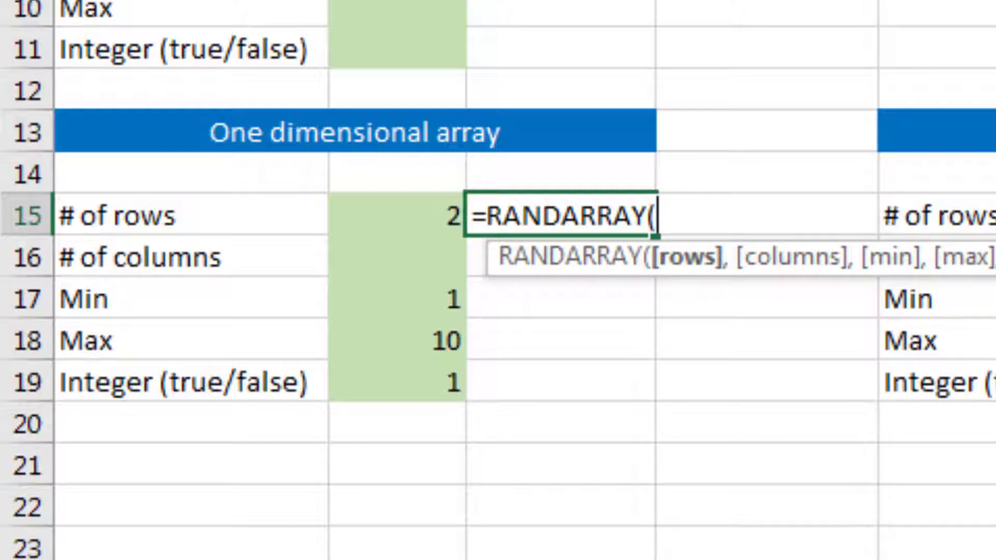
pyautogui.click(397, 214)
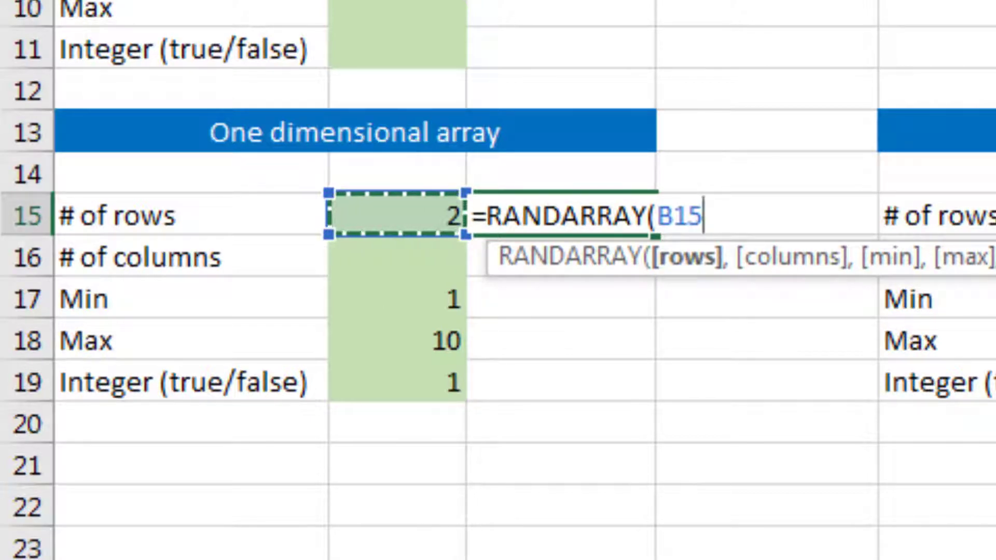
pyautogui.write(',,')
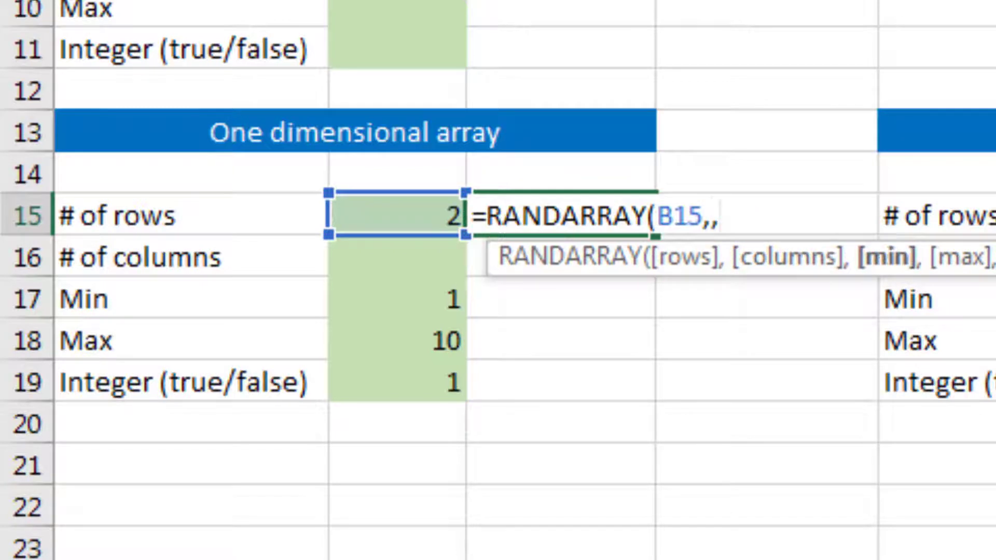
pyautogui.press('Down')
pyautogui.press('Left')
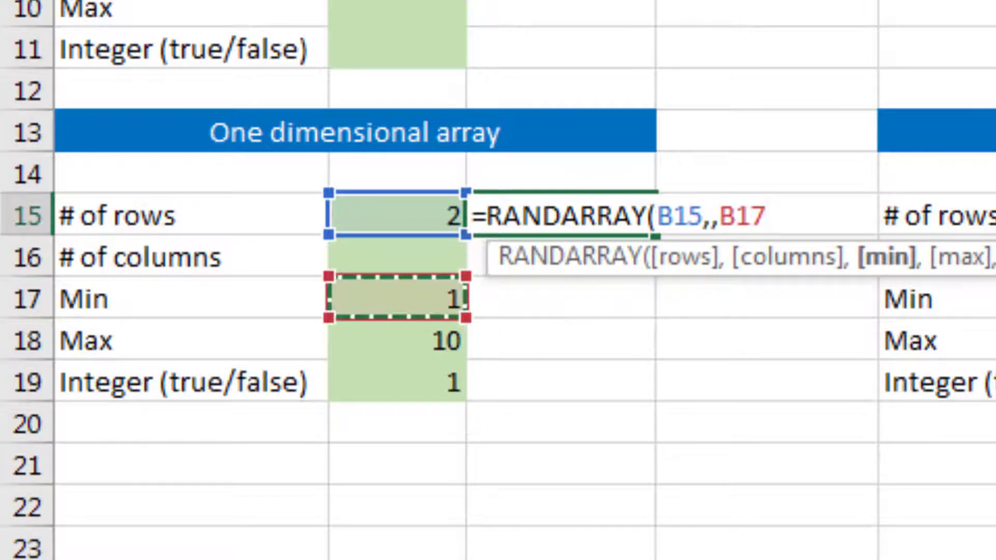
pyautogui.write(',')
pyautogui.press('Down')
pyautogui.press('Down')
pyautogui.press('Down')
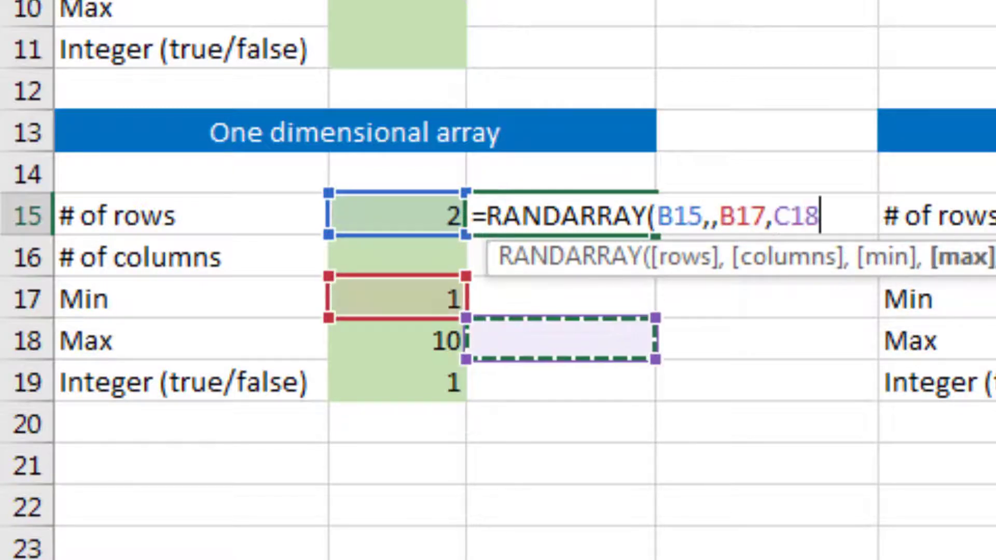
pyautogui.press('Left')
pyautogui.write(',')
pyautogui.press('Down')
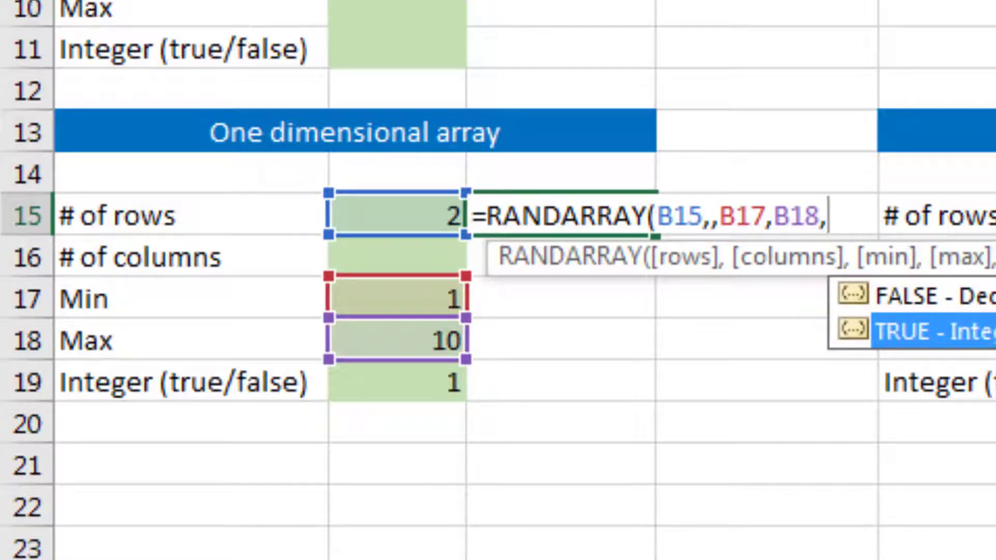
pyautogui.press('Tab')
pyautogui.press('BackSpace')
pyautogui.press('BackSpace')
pyautogui.press('BackSpace')
pyautogui.press('BackSpace')
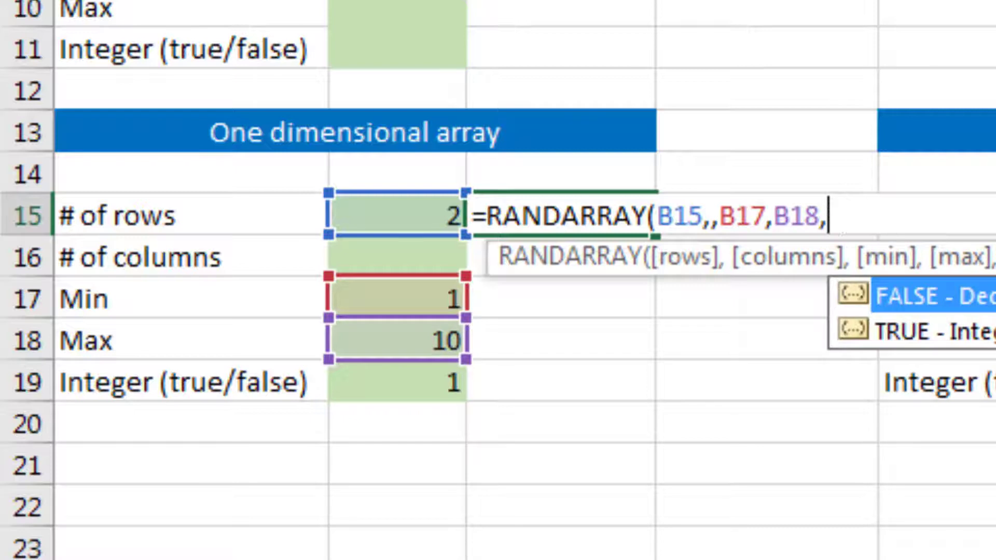
pyautogui.press('Down')
pyautogui.press('Left')
pyautogui.press('Down')
pyautogui.press('Down')
pyautogui.press('Down')
pyautogui.press('Down')
pyautogui.press('Down')
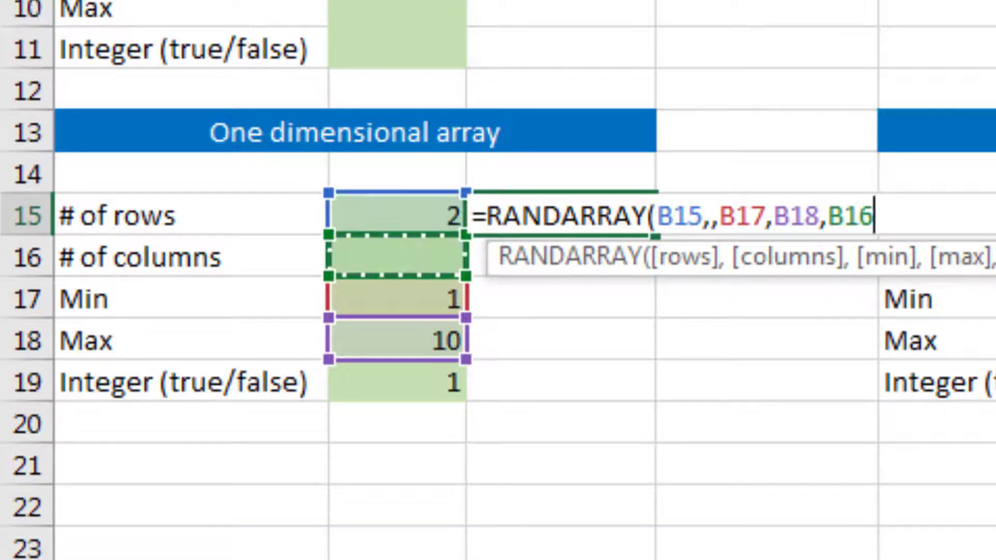
pyautogui.press('Up')
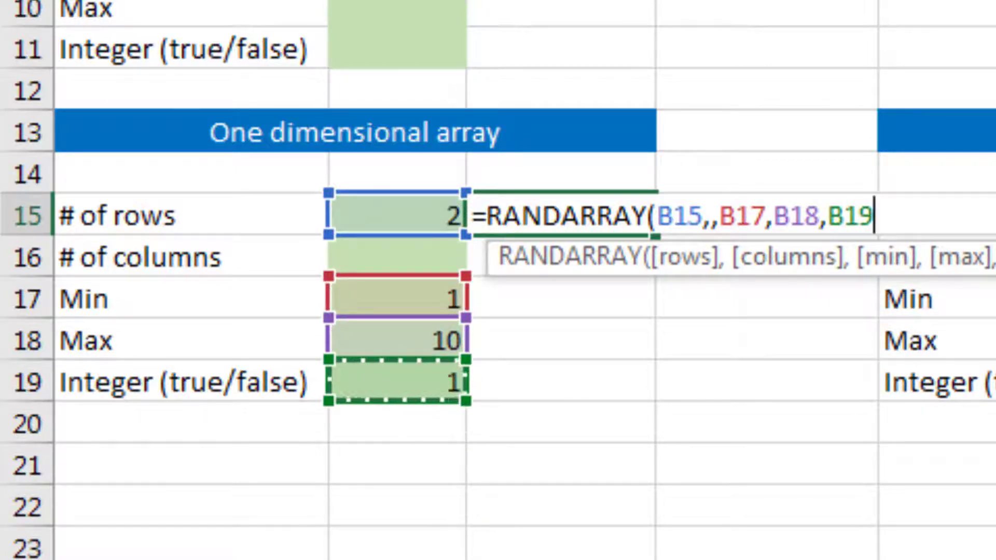
pyautogui.write(')')
pyautogui.press('Return')
pyautogui.press('Up')
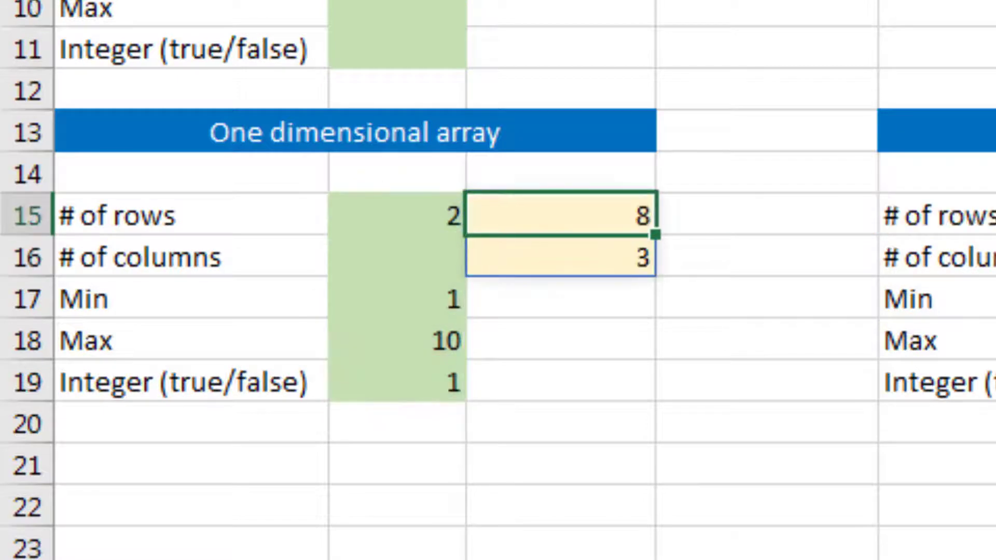
pyautogui.press('Left')
pyautogui.press('Right')
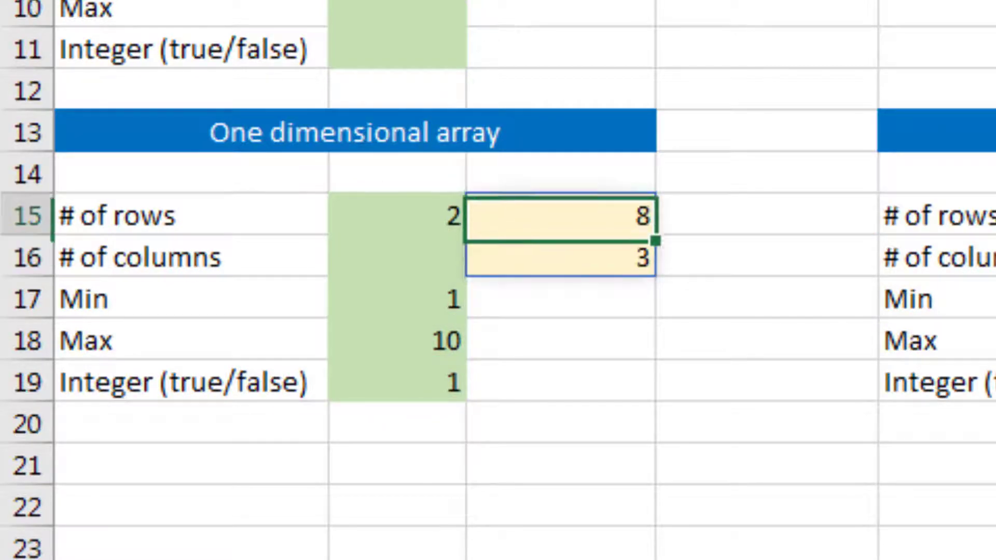
pyautogui.press('Down')
pyautogui.press('Up')
pyautogui.press('Left')
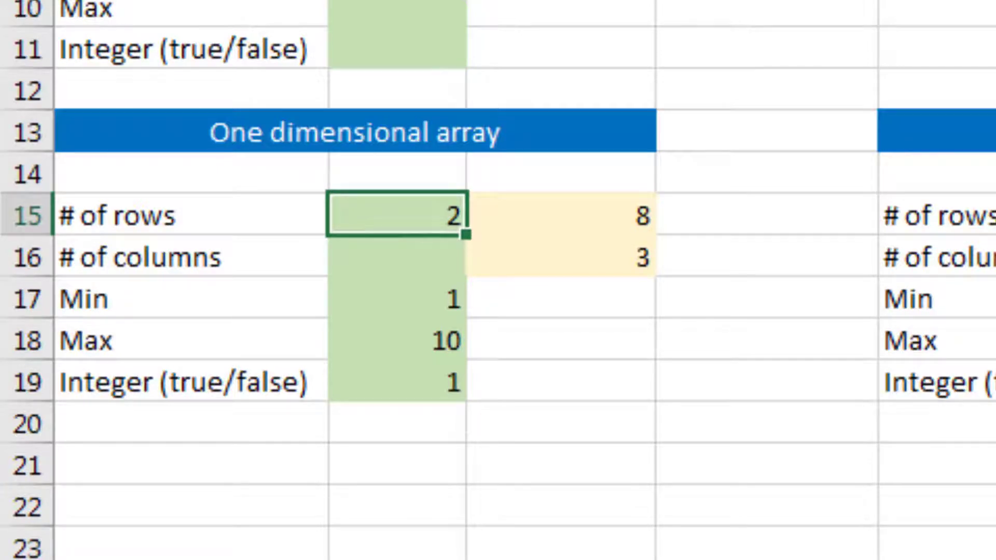
# Step: Set # of rows in the One dimensional array section to 4 and recalculate the sheet three times
pyautogui.write('4')
pyautogui.press('Return')
pyautogui.press('Up')
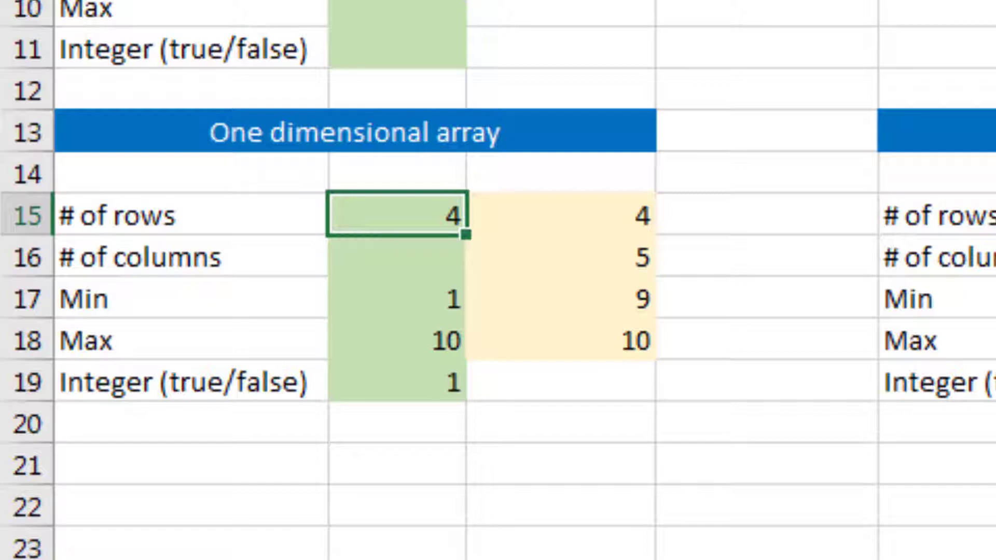
pyautogui.press('F9')
pyautogui.press('F9')
pyautogui.press('F9')
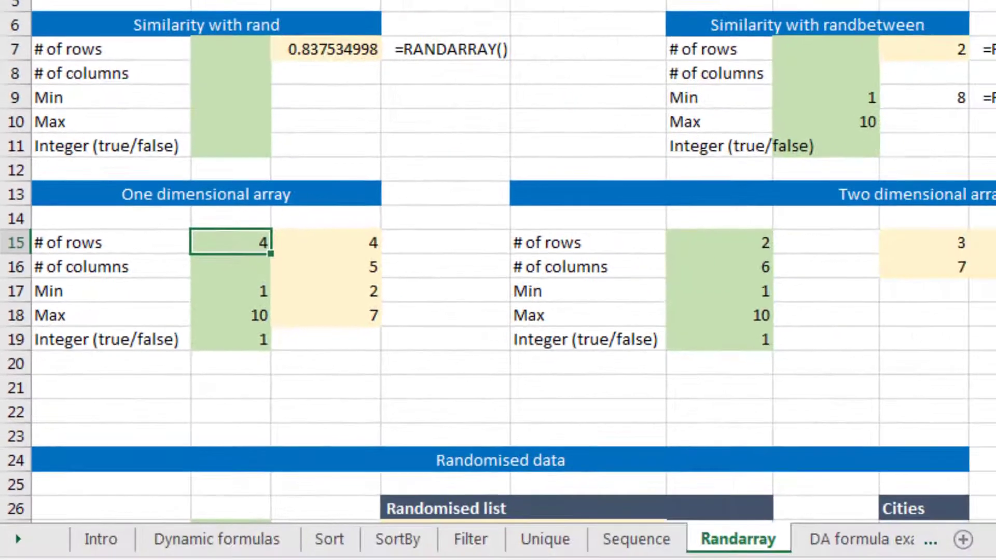
# Step: Open the RANDARRAY formula in the Two dimensional array section for viewing and leave it unchanged
pyautogui.press('Right')
pyautogui.press('Right')
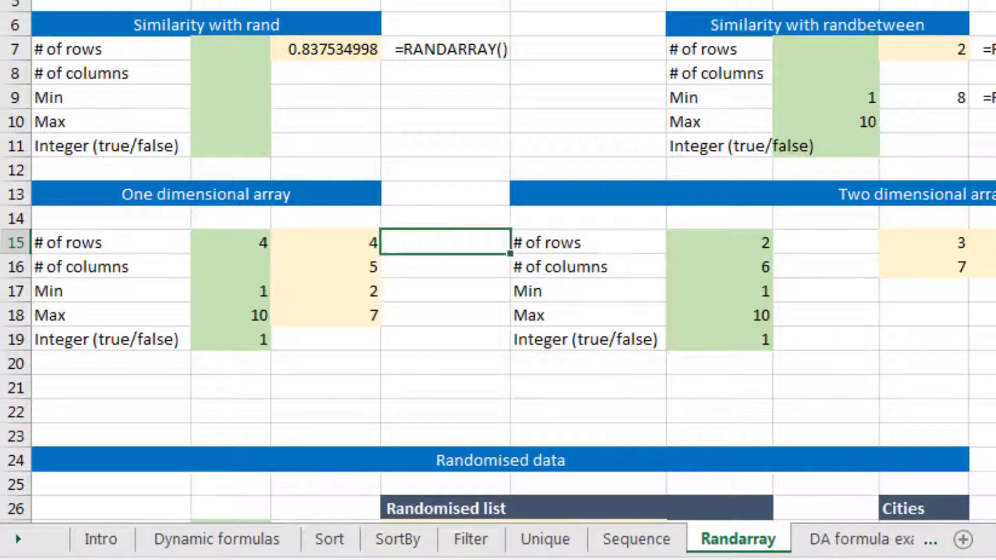
pyautogui.press('Right')
pyautogui.press('Right')
pyautogui.press('Down')
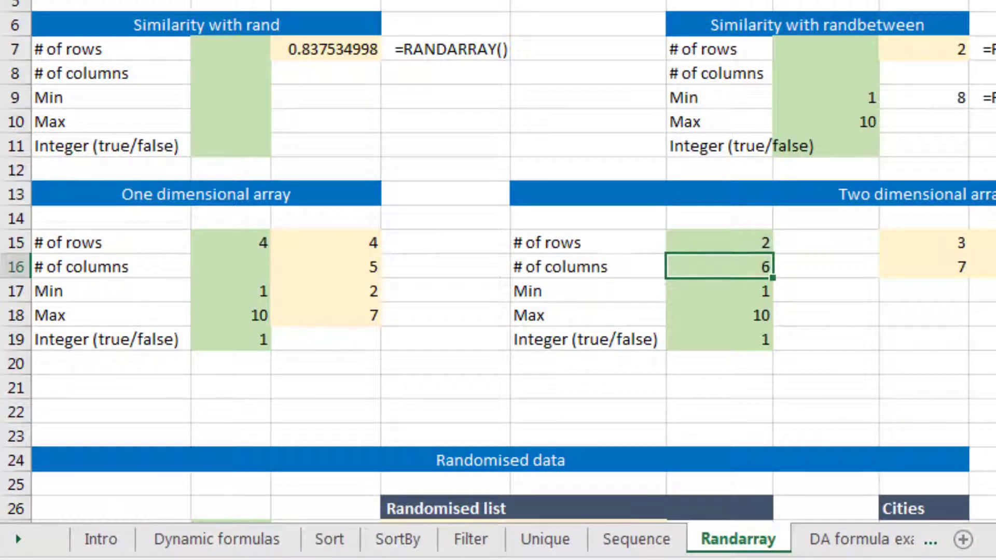
pyautogui.press('Up')
pyautogui.press('Right')
pyautogui.press('Right')
pyautogui.press('F2')
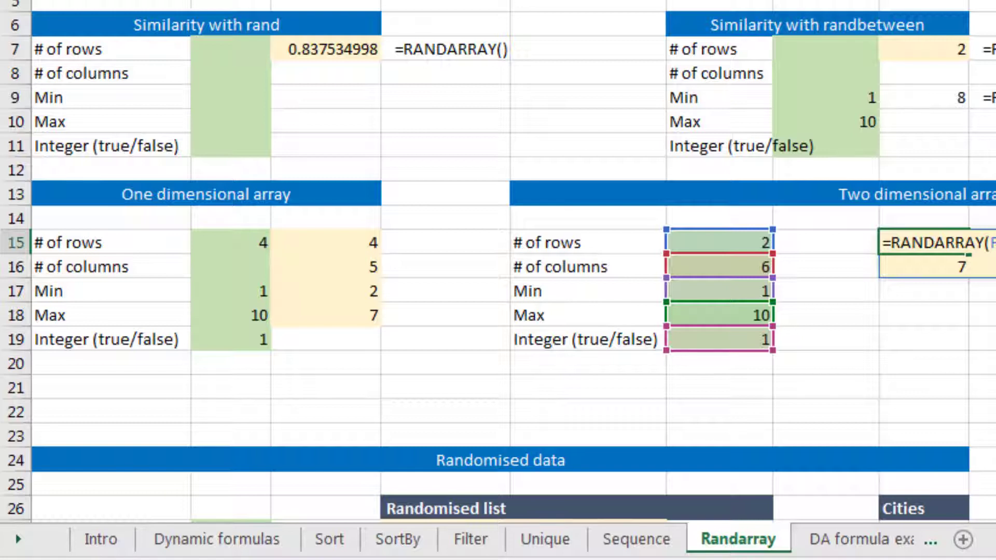
pyautogui.press('Escape')
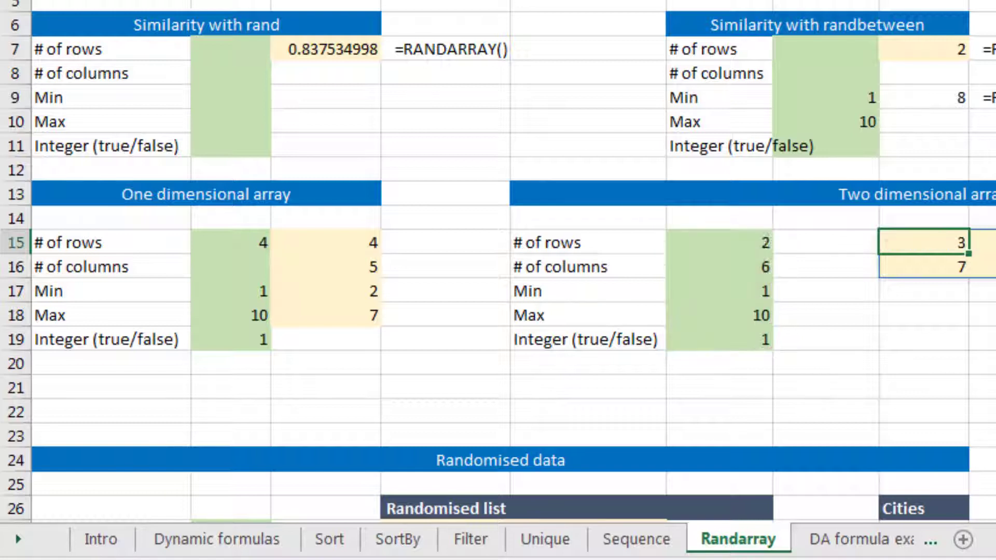
# Step: Set the Integer (true/false) input of the Two dimensional array section to 0
pyautogui.press('Left')
pyautogui.press('Left')
pyautogui.press('Down')
pyautogui.press('Down')
pyautogui.press('Down')
pyautogui.press('Down')
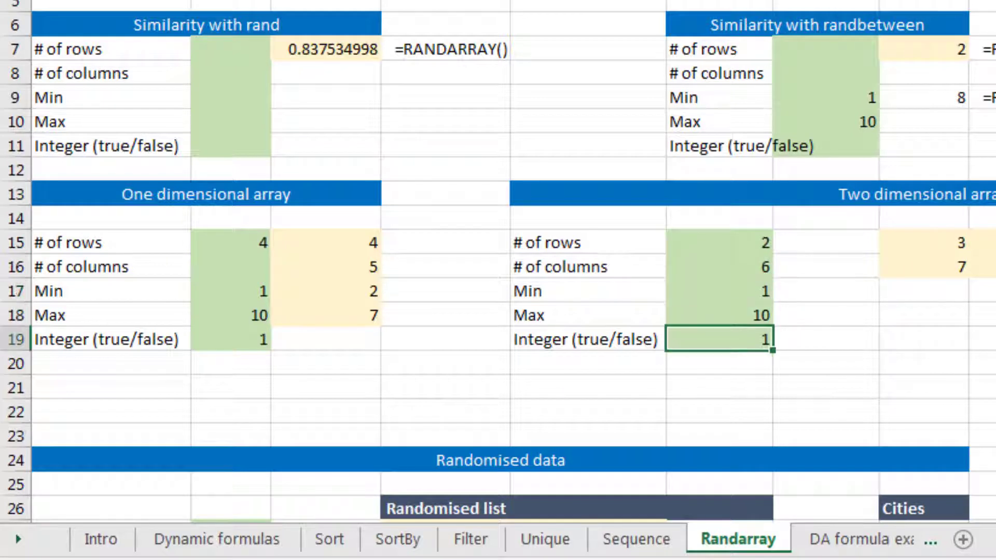
pyautogui.write('0')
pyautogui.press('Return')
# Step: Set # of rows in the Two dimensional array section to 4 and select the resulting array
pyautogui.press('Up')
pyautogui.press('Up')
pyautogui.press('Up')
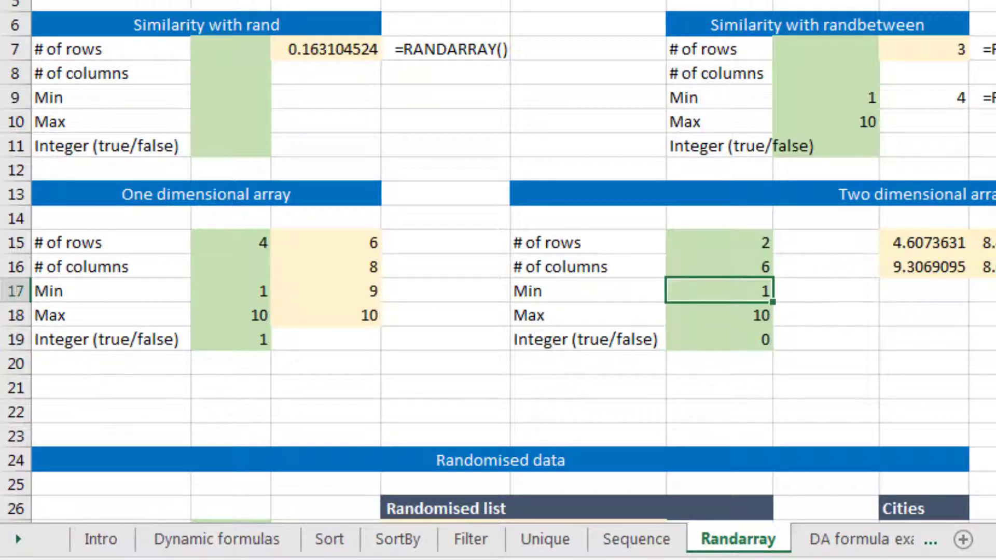
pyautogui.press('Up')
pyautogui.press('Up')
pyautogui.press('Right')
pyautogui.press('Right')
pyautogui.press('Left')
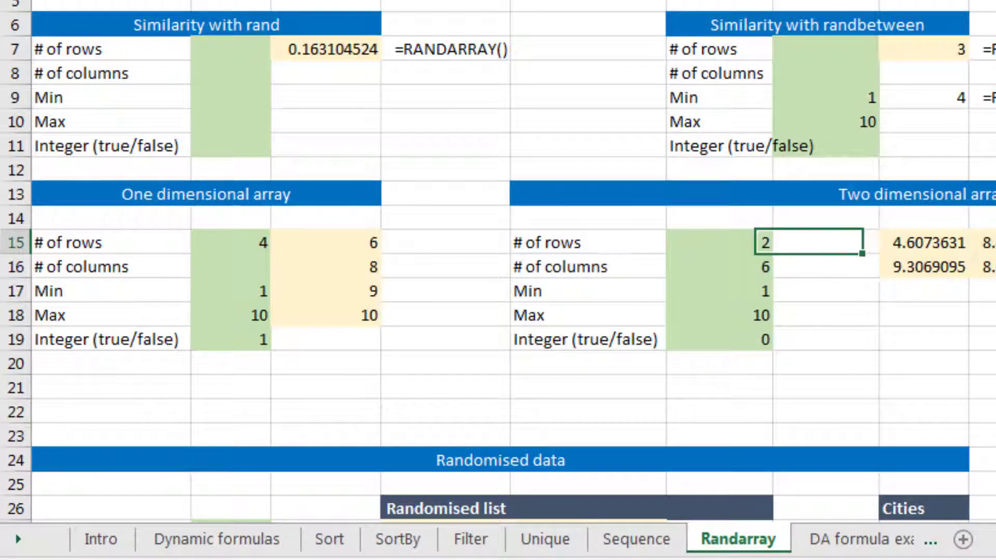
pyautogui.press('Left')
pyautogui.write('4')
pyautogui.press('Return')
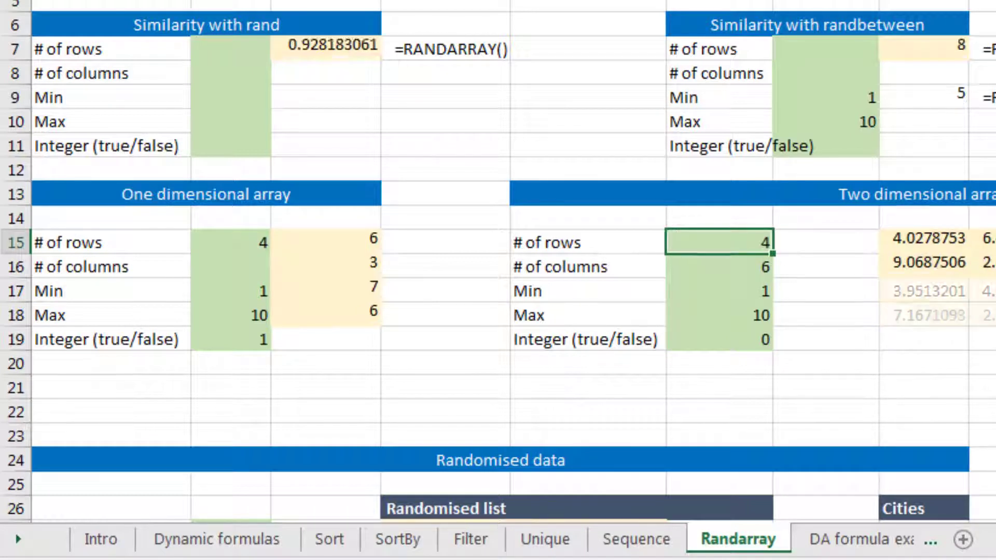
pyautogui.press('Up')
pyautogui.press('Right')
pyautogui.press('Right')
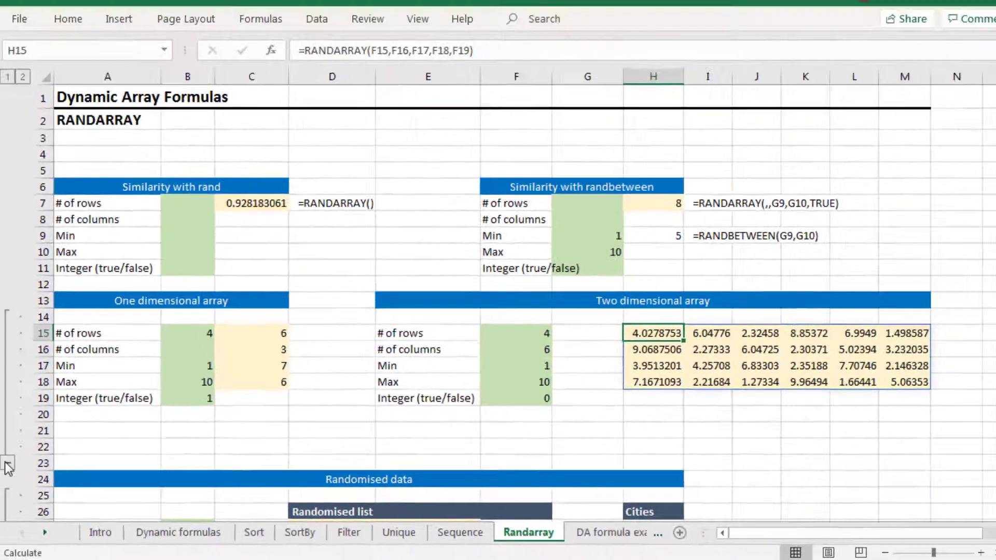
# Step: Clear the existing formula under Randomised list in the Randomised data section
pyautogui.click(12, 465)
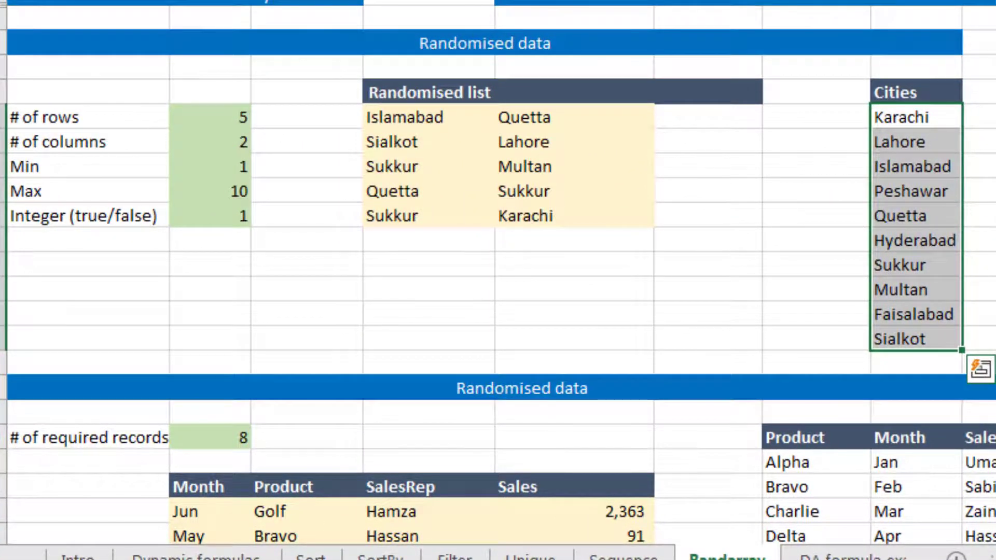
pyautogui.click(815, 116)
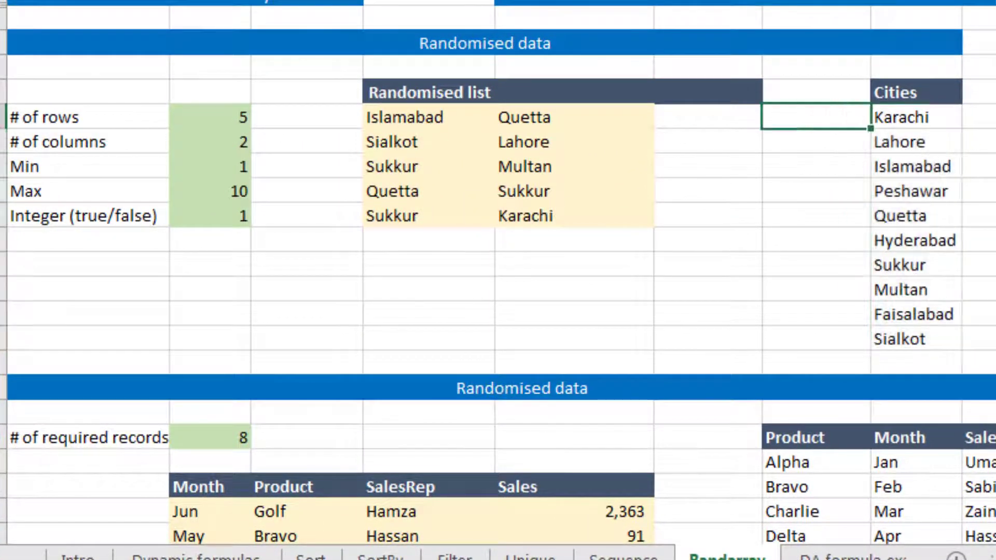
pyautogui.press('Down')
pyautogui.press('Down')
pyautogui.press('Down')
pyautogui.press('Down')
pyautogui.press('Down')
pyautogui.press('Down')
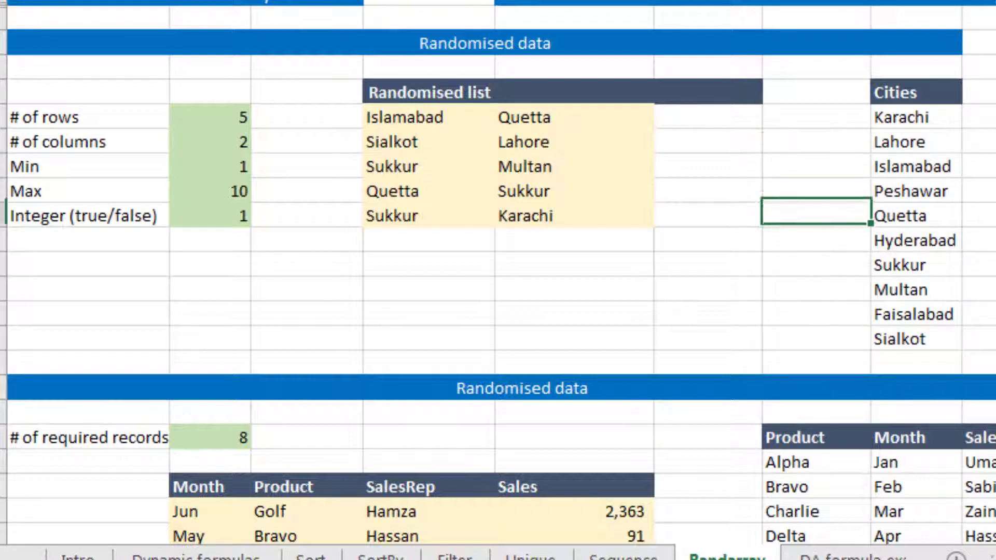
pyautogui.press('Left')
pyautogui.press('Left')
pyautogui.press('Left')
pyautogui.press('Left')
pyautogui.press('Left')
pyautogui.press('Left')
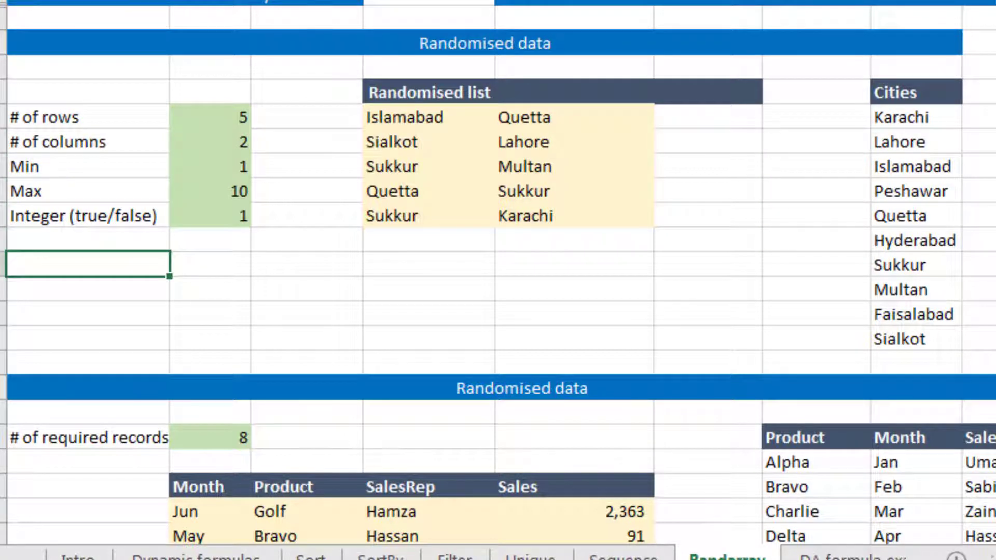
pyautogui.press('Right')
pyautogui.press('Right')
pyautogui.press('Up')
pyautogui.press('Up')
pyautogui.press('Up')
pyautogui.press('Up')
pyautogui.press('Up')
pyautogui.press('Up')
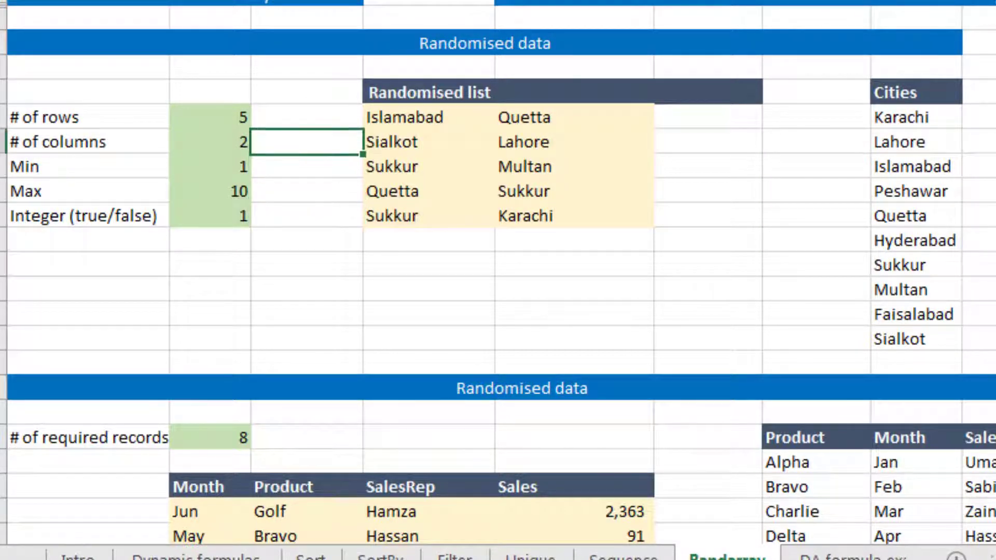
pyautogui.press('Right')
pyautogui.press('Delete')
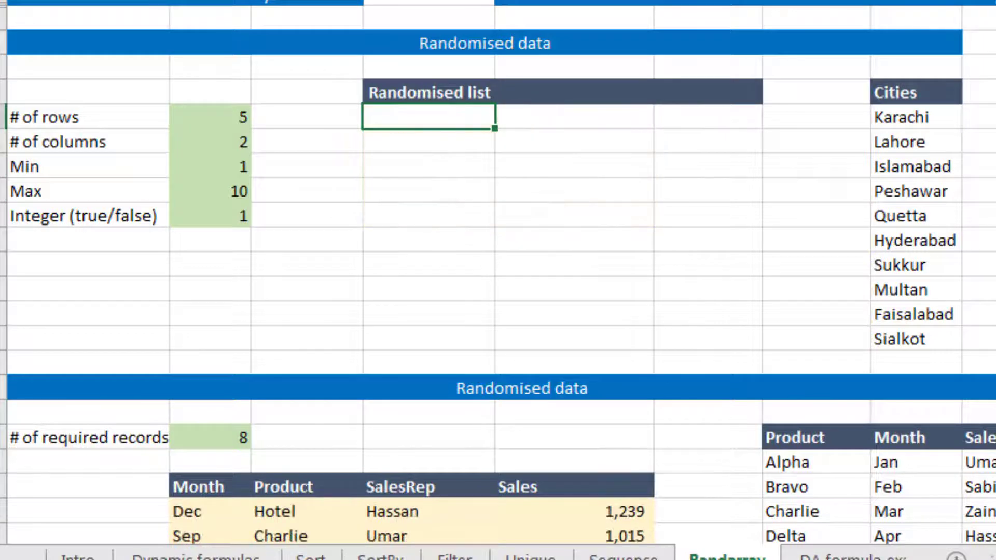
# Step: Enter =RANDARRAY(B27,B28,B29,B30,TRUE) under Randomised list, using the rows, columns, min and max input cells
pyautogui.write('=r')
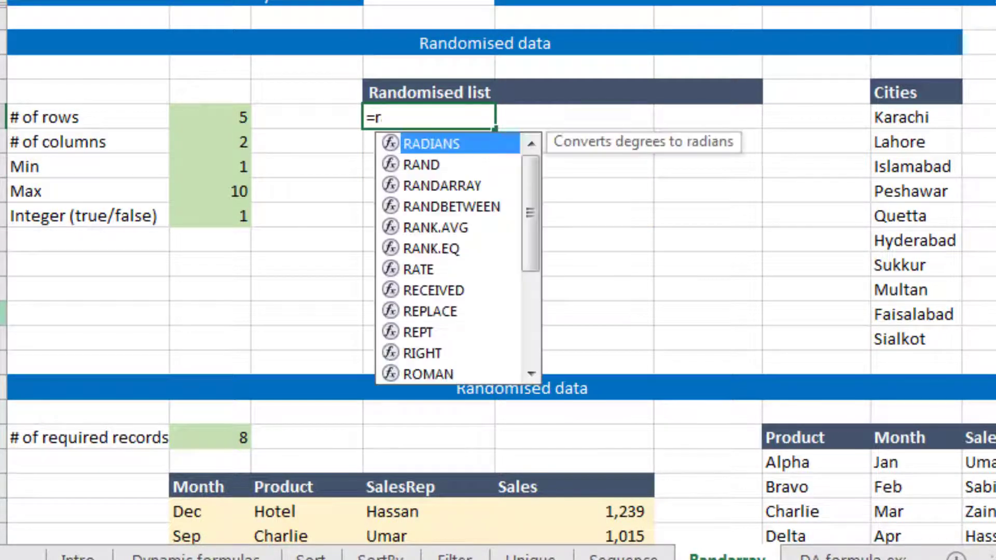
pyautogui.write('and')
pyautogui.press('Tab')
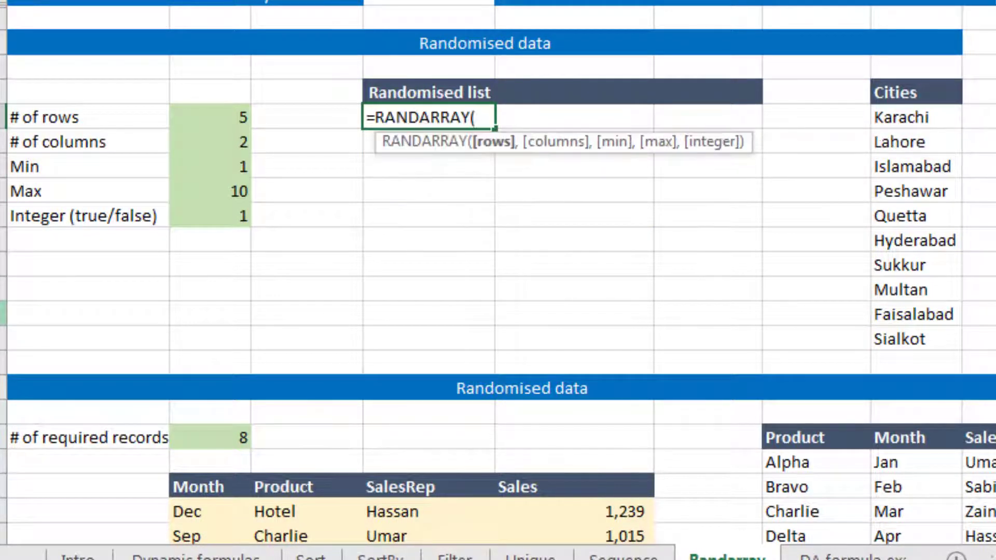
pyautogui.press('Left')
pyautogui.press('Left')
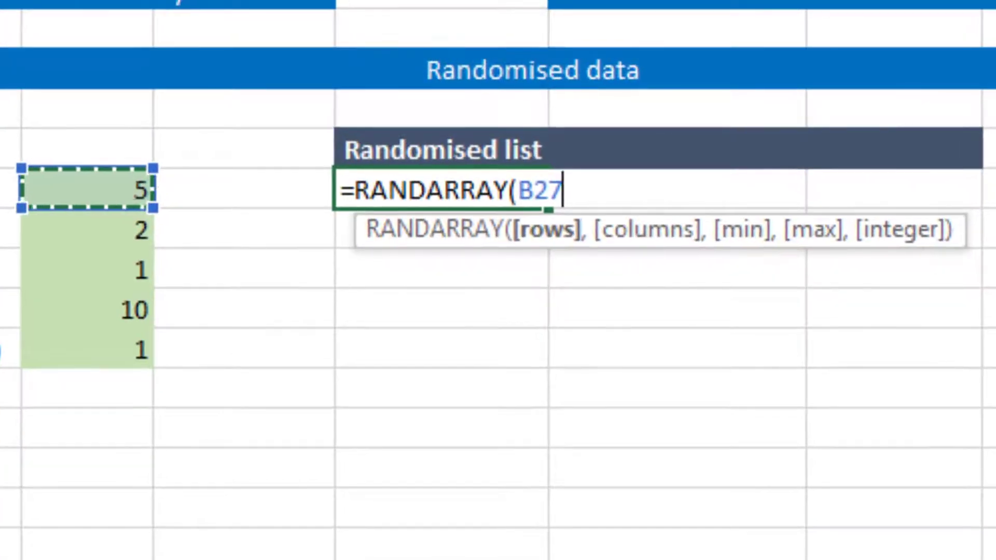
pyautogui.write(',')
pyautogui.press('Down')
pyautogui.press('Left')
pyautogui.press('Left')
pyautogui.press('Left')
pyautogui.press('Right')
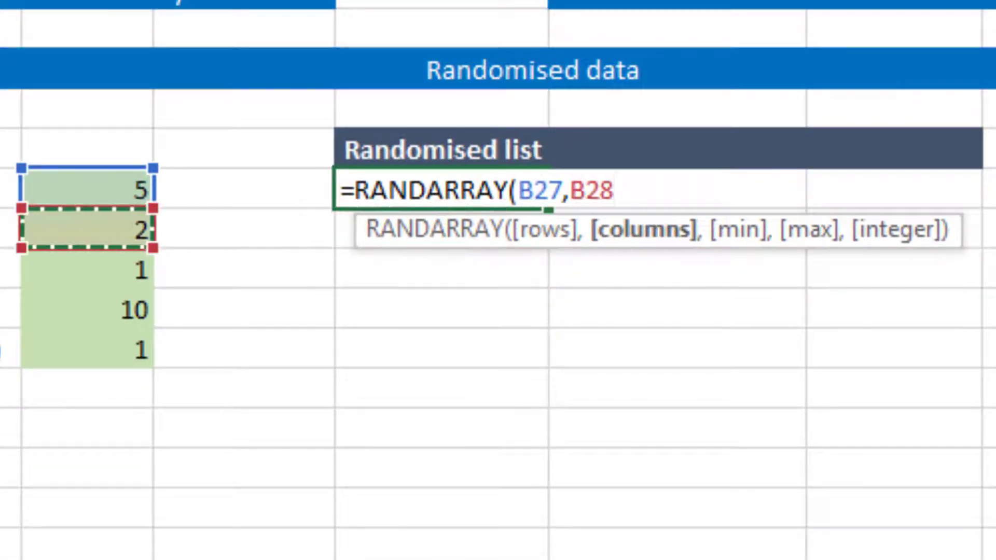
pyautogui.write(',')
pyautogui.press('Down')
pyautogui.press('Left')
pyautogui.press('Left')
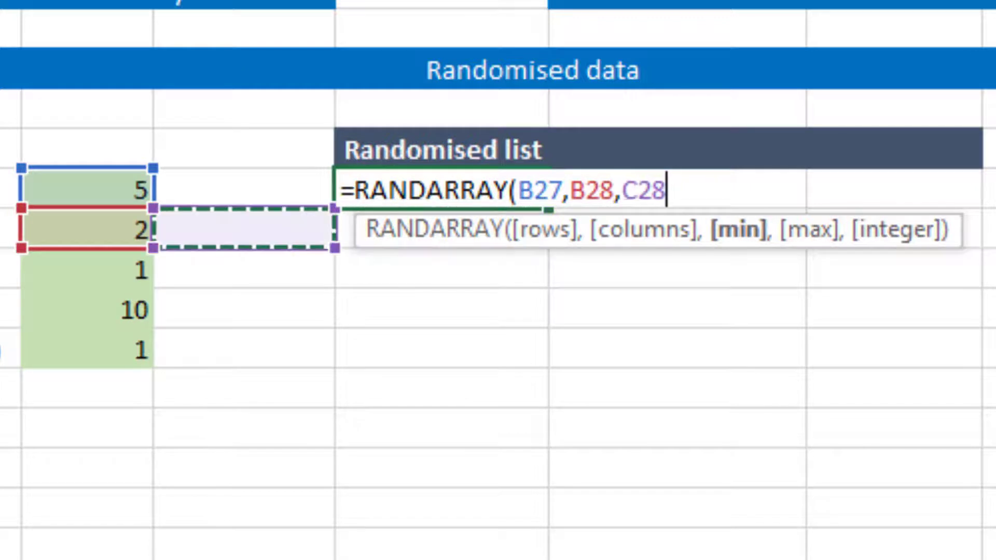
pyautogui.press('Down')
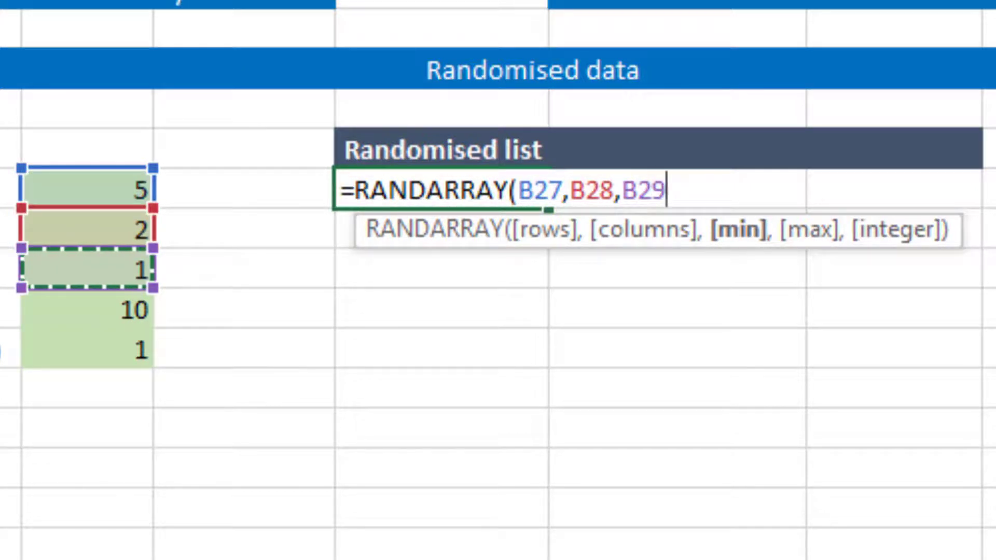
pyautogui.write(',')
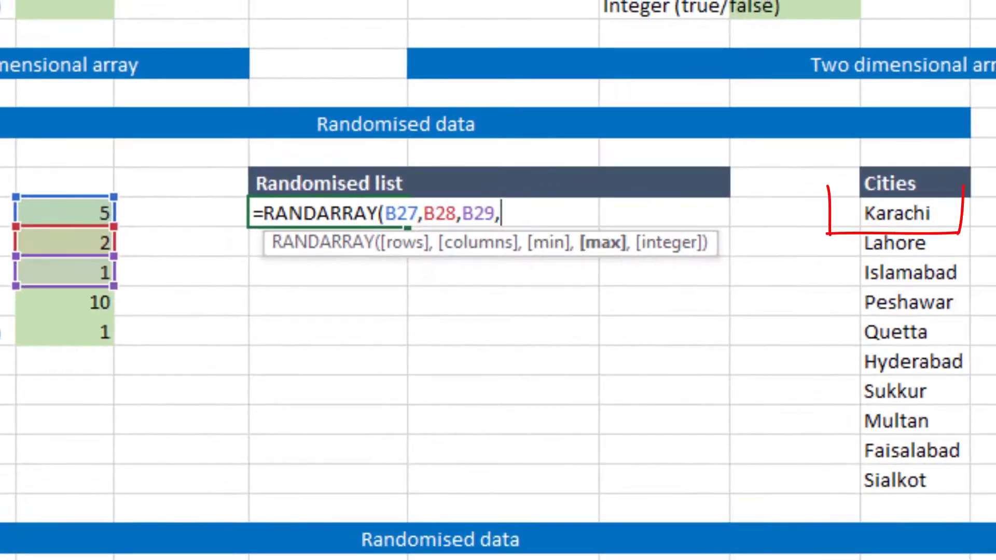
pyautogui.press('Down')
pyautogui.press('Down')
pyautogui.press('Down')
pyautogui.press('Left')
pyautogui.press('Left')
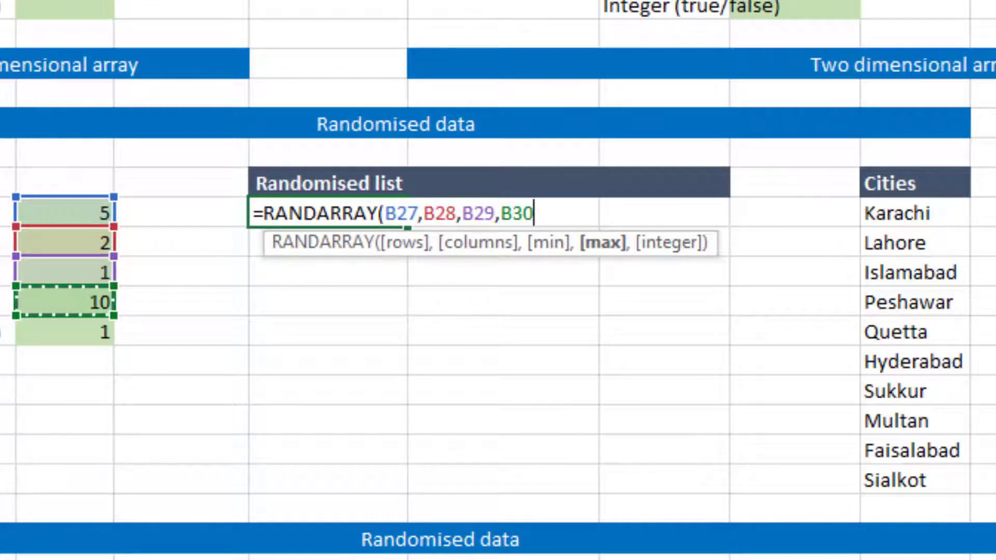
pyautogui.write(',')
pyautogui.press('Down')
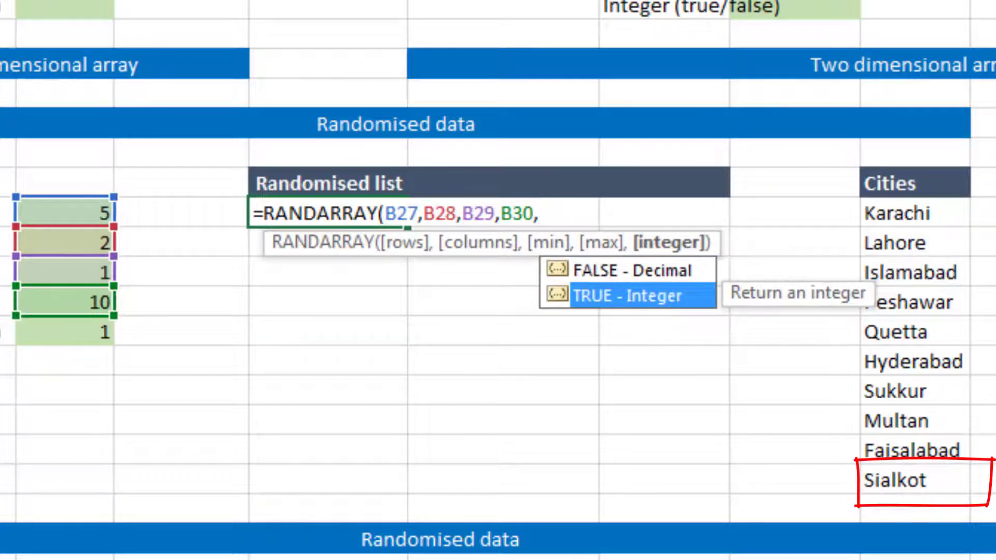
pyautogui.press('Tab')
pyautogui.press('Return')
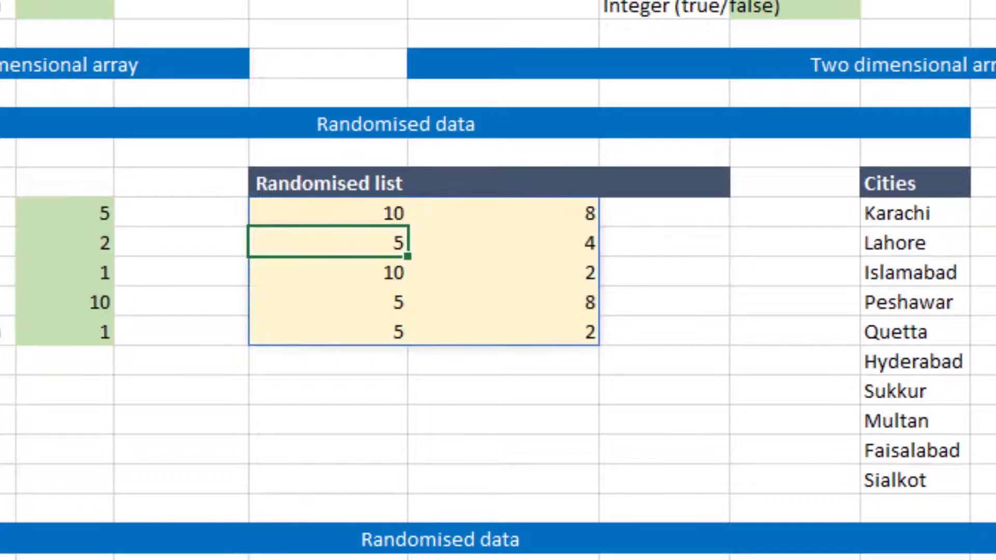
# Step: Select the top cell of the randomised list and recalculate the sheet twice
pyautogui.press('Up')
pyautogui.click(181, 213)
pyautogui.click(328, 212)
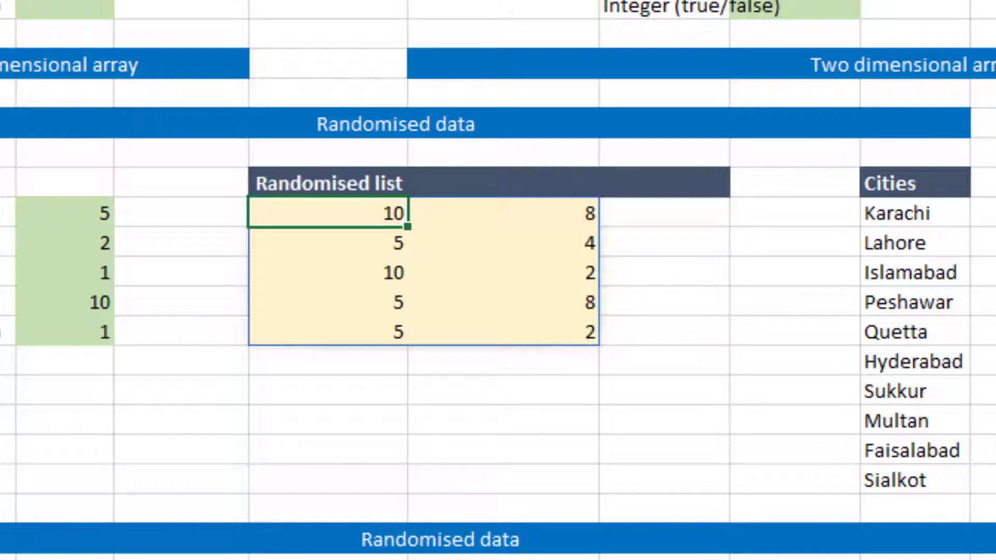
pyautogui.press('F9')
pyautogui.press('F9')
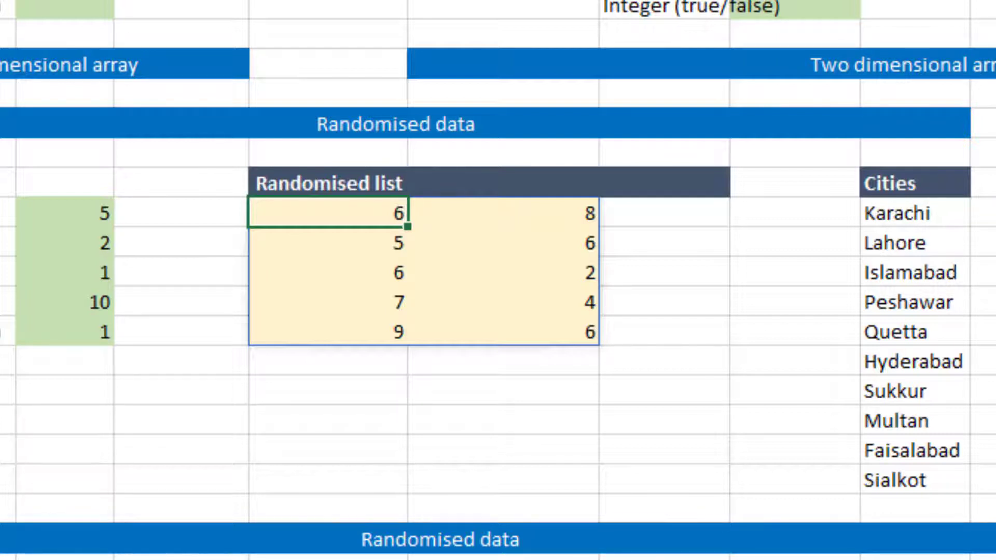
# Step: Wrap the randomised list formula in INDEX with the absolute Cities range $H$27:$H$36 so it returns random city names
pyautogui.press('F2')
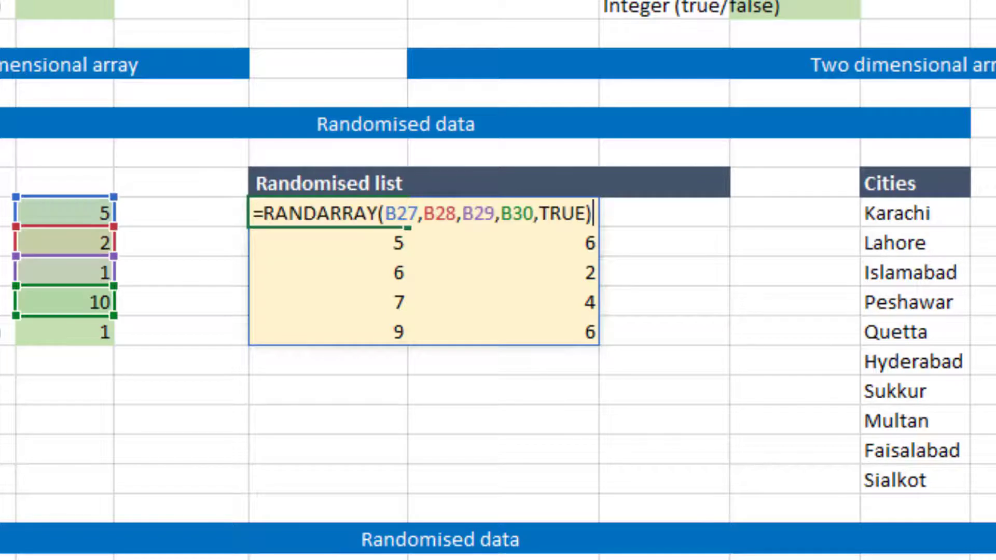
pyautogui.press('Home')
pyautogui.write('in')
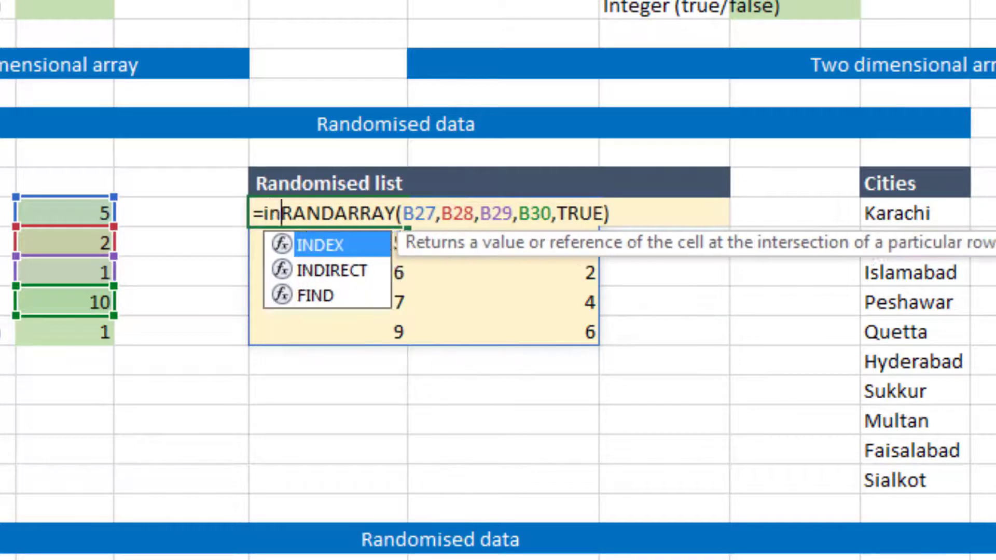
pyautogui.press('Tab')
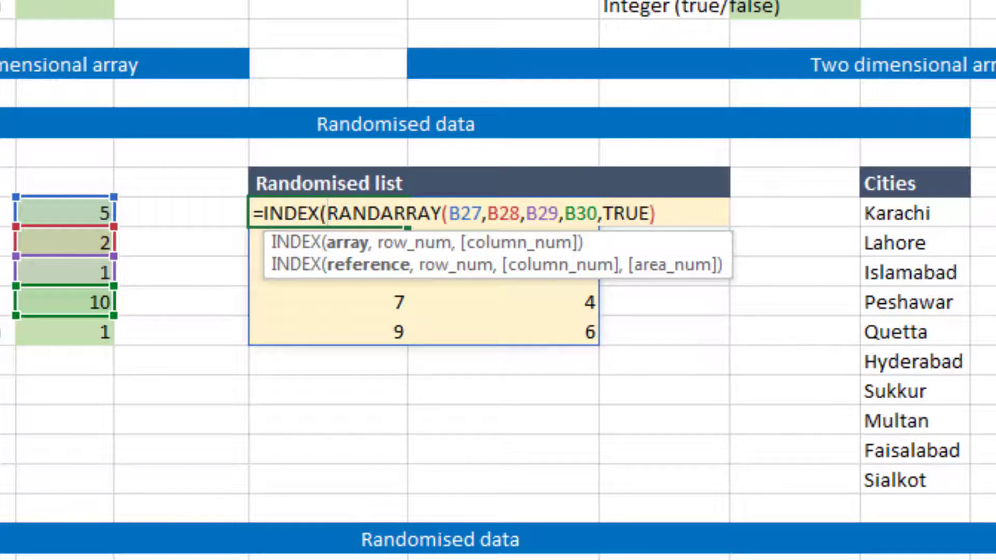
pyautogui.press('Right')
pyautogui.press('Right')
pyautogui.press('Right')
pyautogui.press('Right')
pyautogui.hotkey('ctrl', 'shift', 'Down')
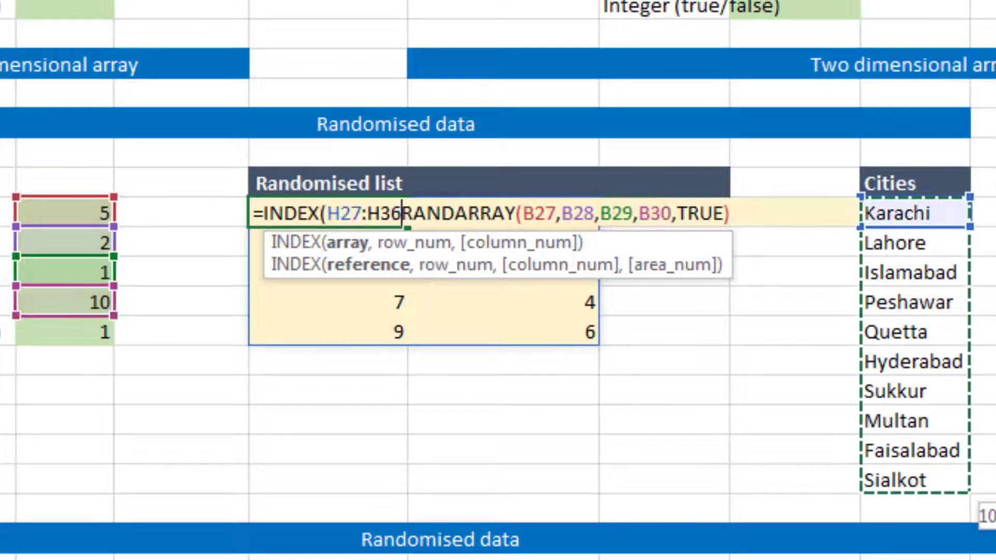
pyautogui.press('F4')
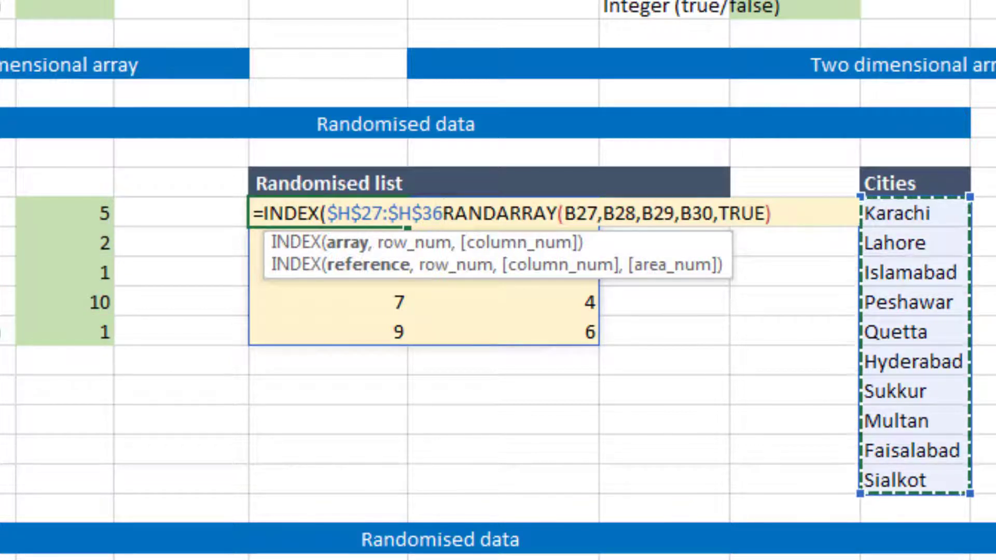
pyautogui.write(',')
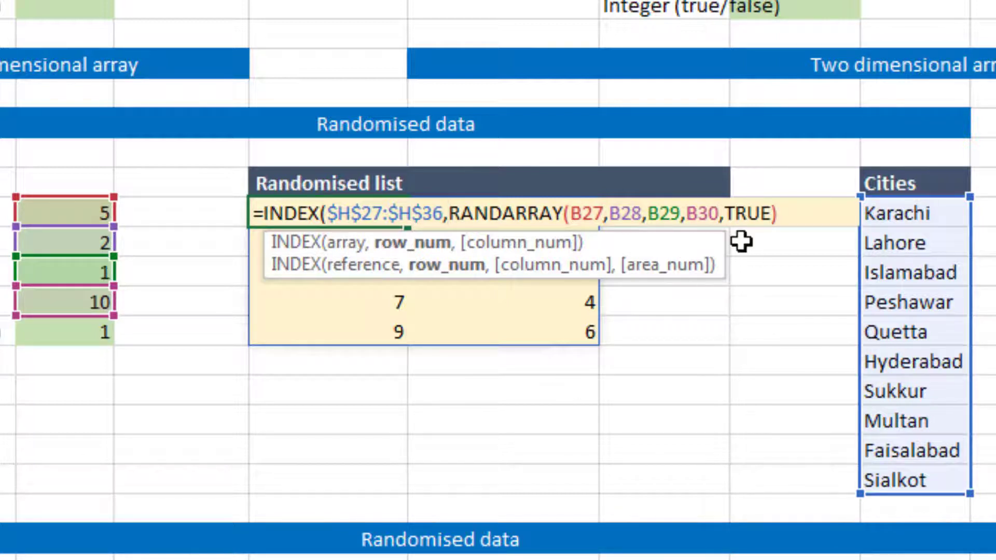
pyautogui.click(778, 215)
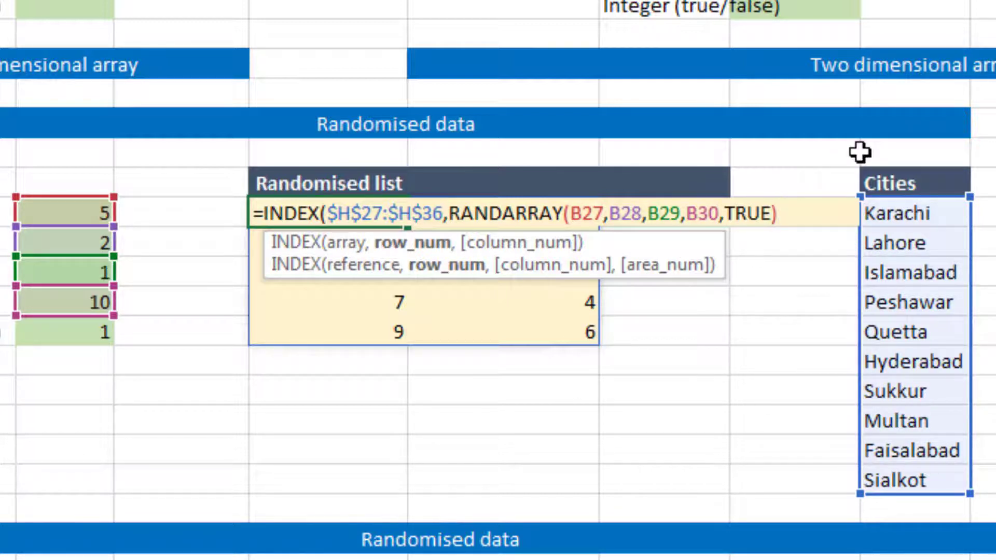
pyautogui.write(')')
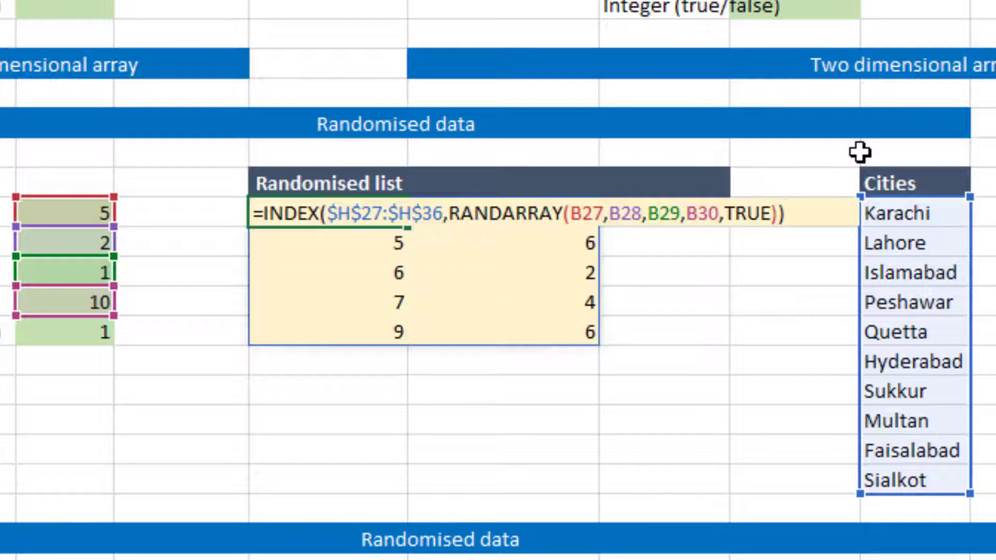
pyautogui.press('Return')
pyautogui.press('Up')
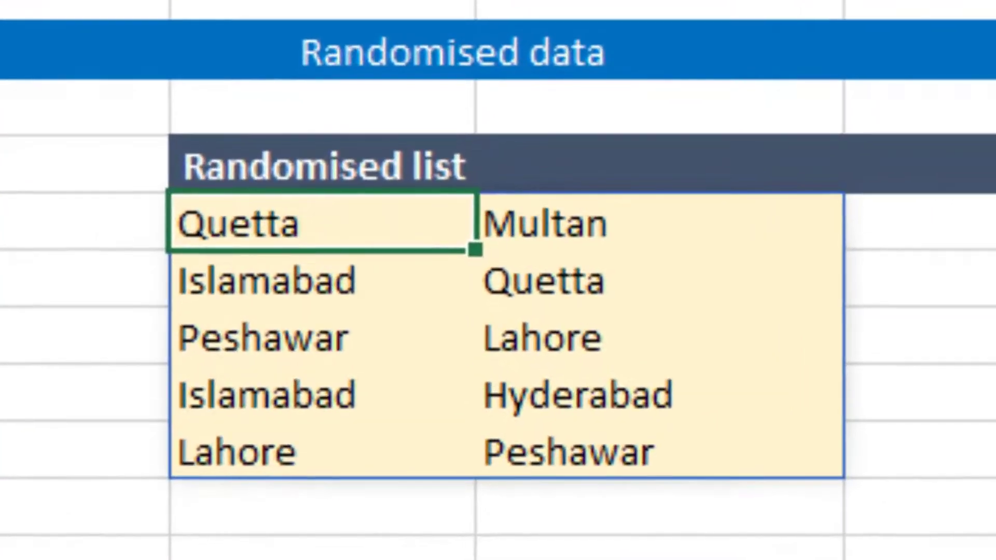
# Step: Recalculate the sheet repeatedly to reshuffle the randomised city list
pyautogui.press('F9')
pyautogui.press('F9')
pyautogui.press('F9')
pyautogui.press('F9')
pyautogui.press('F9')
pyautogui.press('F9')
pyautogui.press('F9')
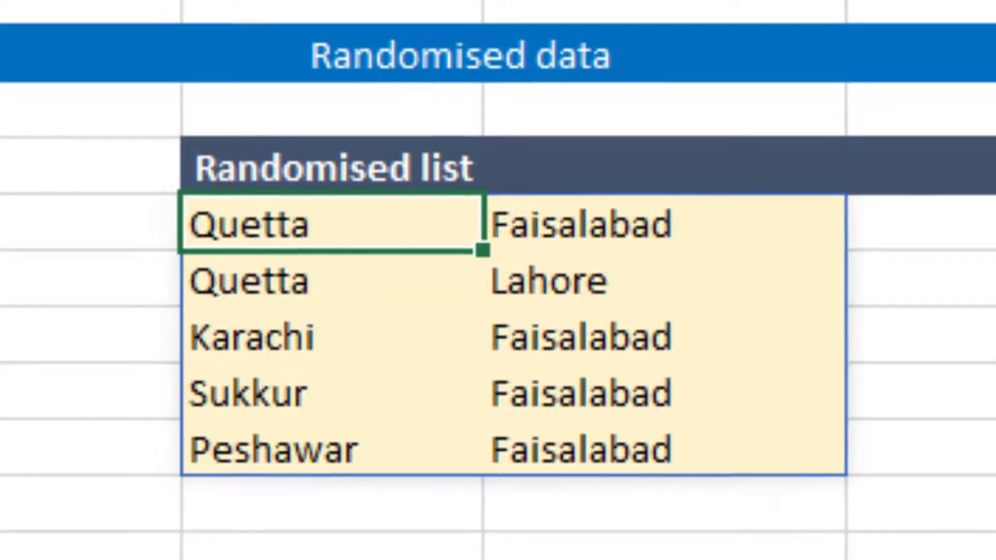
pyautogui.press('F9')
# Step: Set # of columns to 1 and # of rows to 7 in the randomised data inputs
pyautogui.click(291, 245)
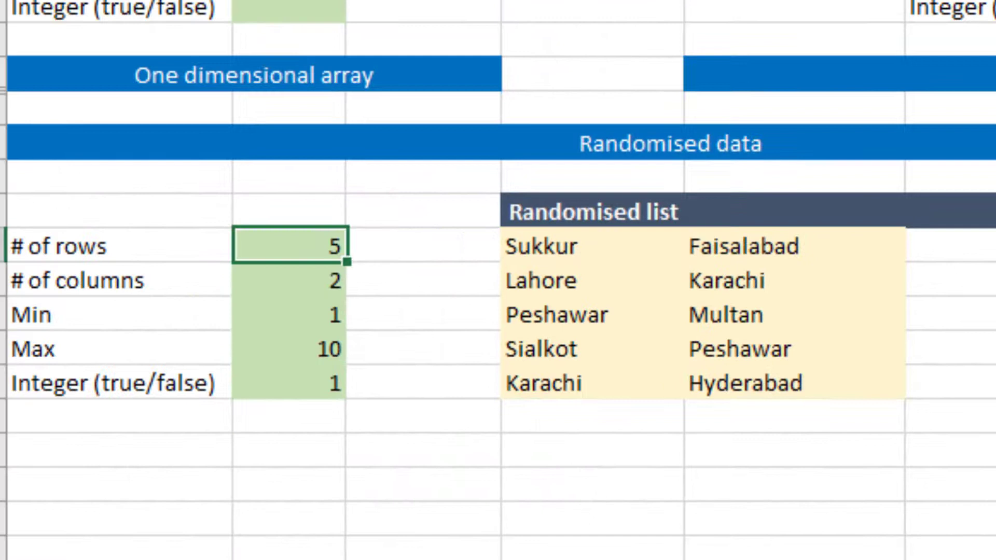
pyautogui.click(289, 280)
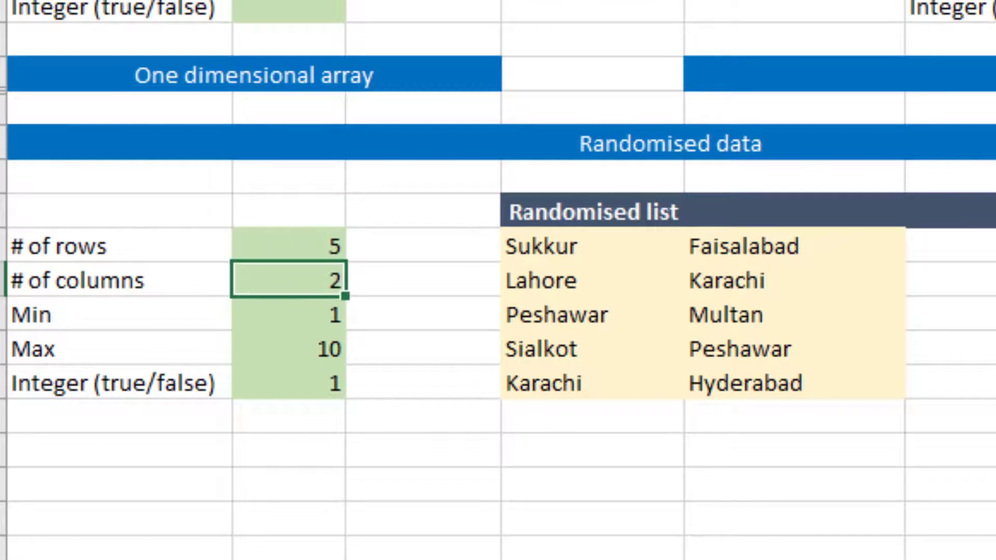
pyautogui.write('1')
pyautogui.click(289, 245)
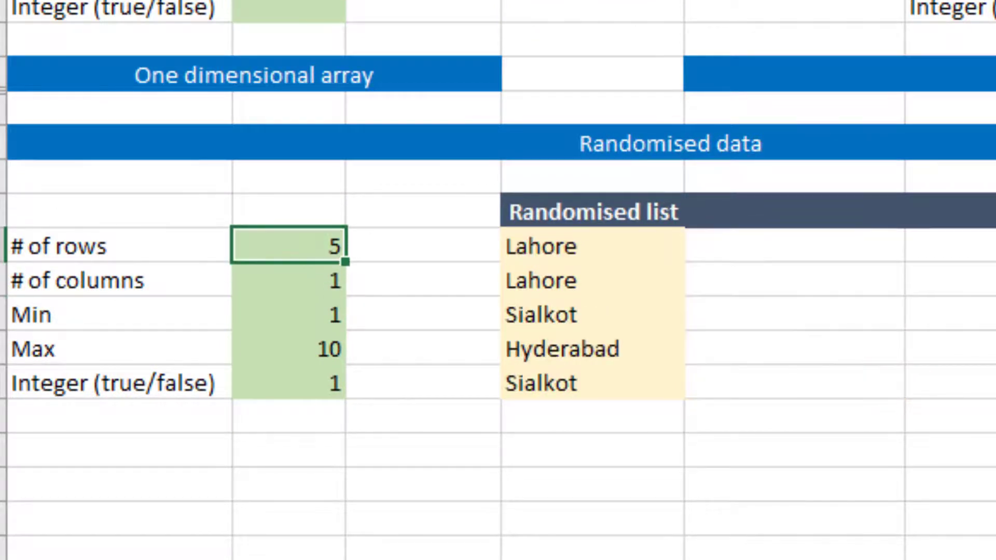
pyautogui.write('7')
pyautogui.press('Return')
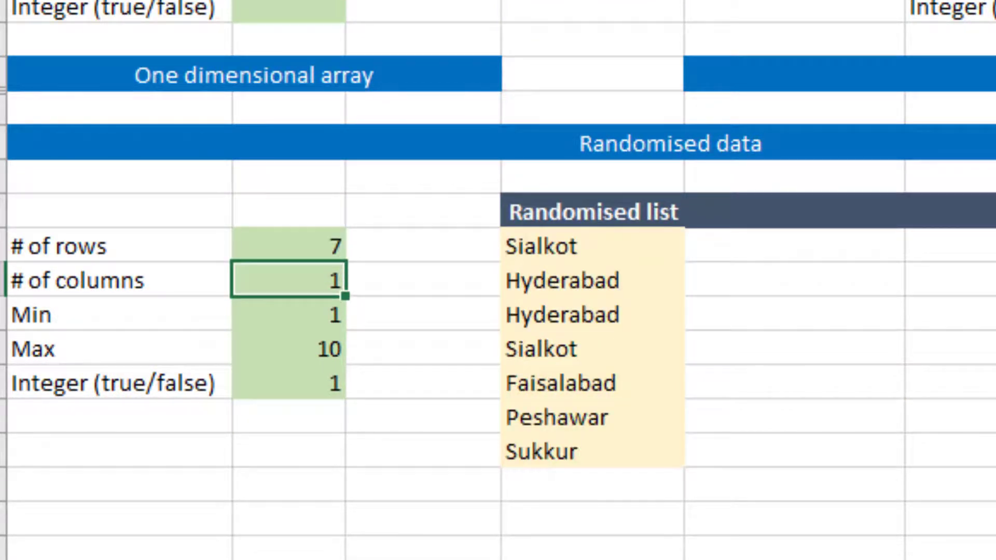
# Step: Recalculate the sheet several times to reshuffle the seven-row city list
pyautogui.click(288, 245)
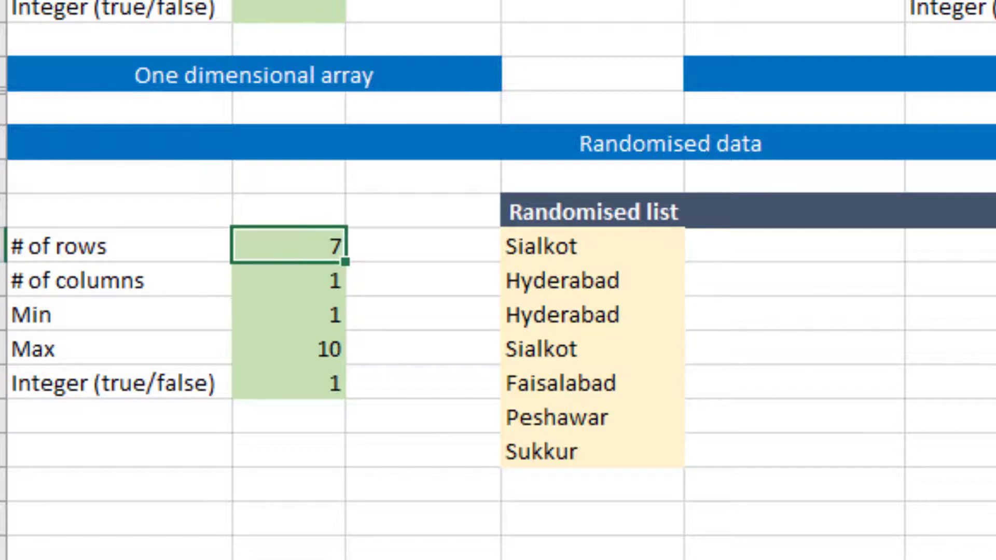
pyautogui.press('F9')
pyautogui.press('F9')
pyautogui.press('F9')
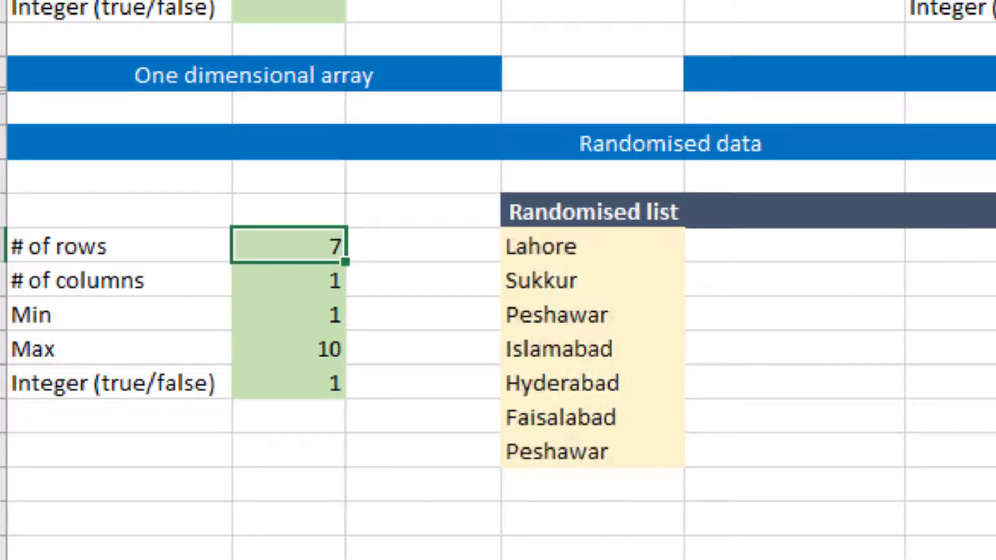
pyautogui.press('F9')
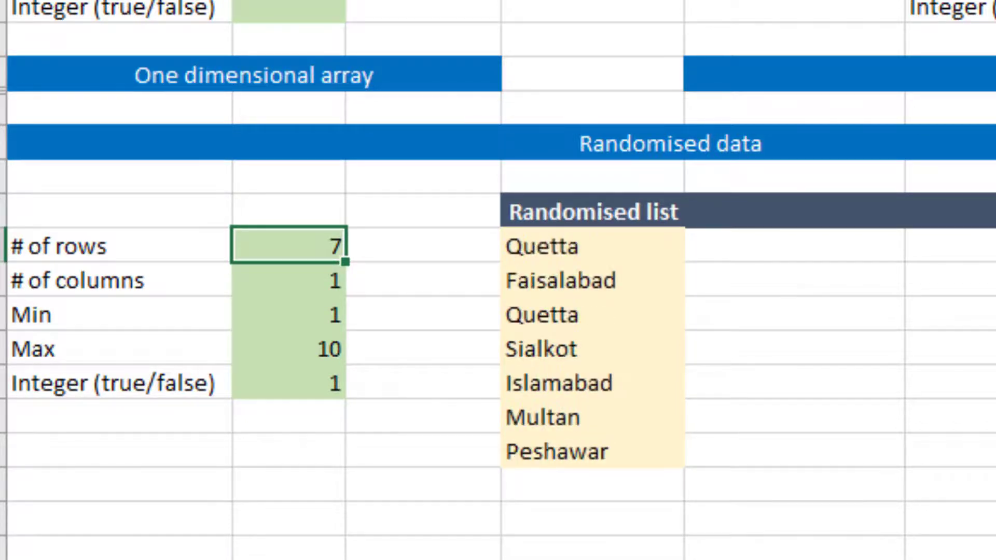
# Step: Set # of columns to 3 to spread the randomised city list over three columns
pyautogui.press('Down')
pyautogui.write('3')
pyautogui.hotkey('ctrl', 'Return')
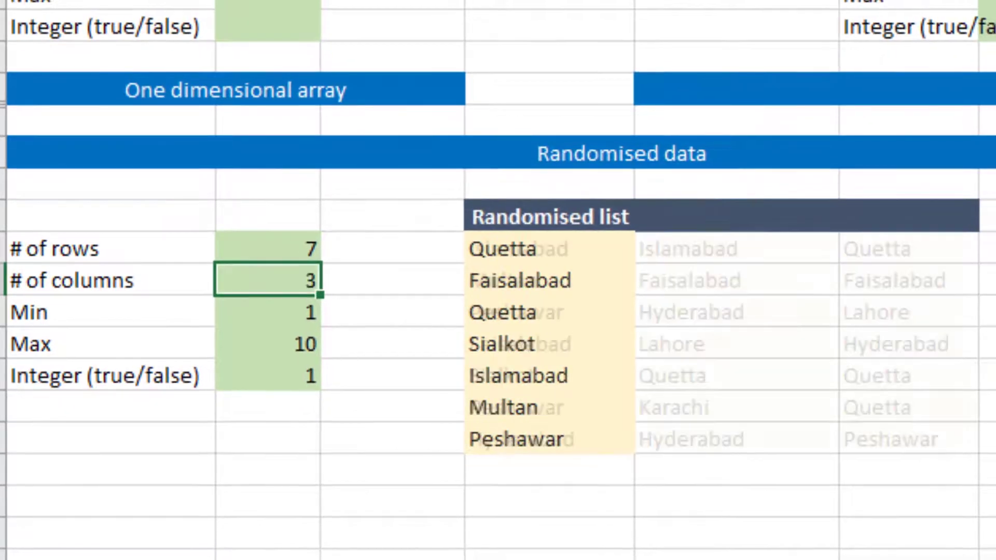
pyautogui.press('Down')
# Step: Examine the Product, Month and SalesRep source lists and the records table in the lower Randomised data section
pyautogui.press('Down')
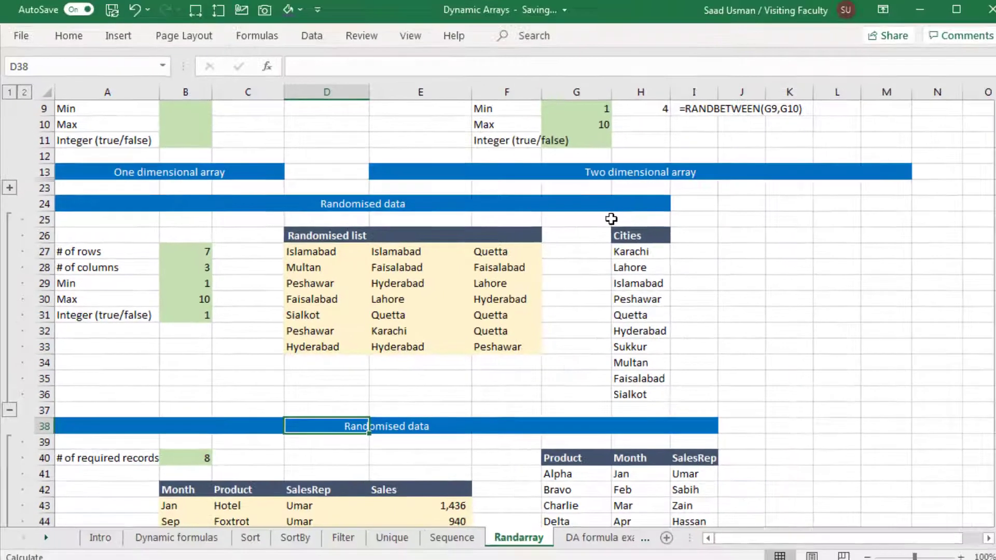
pyautogui.click(11, 410)
pyautogui.press('Down')
pyautogui.press('Down')
pyautogui.press('Down')
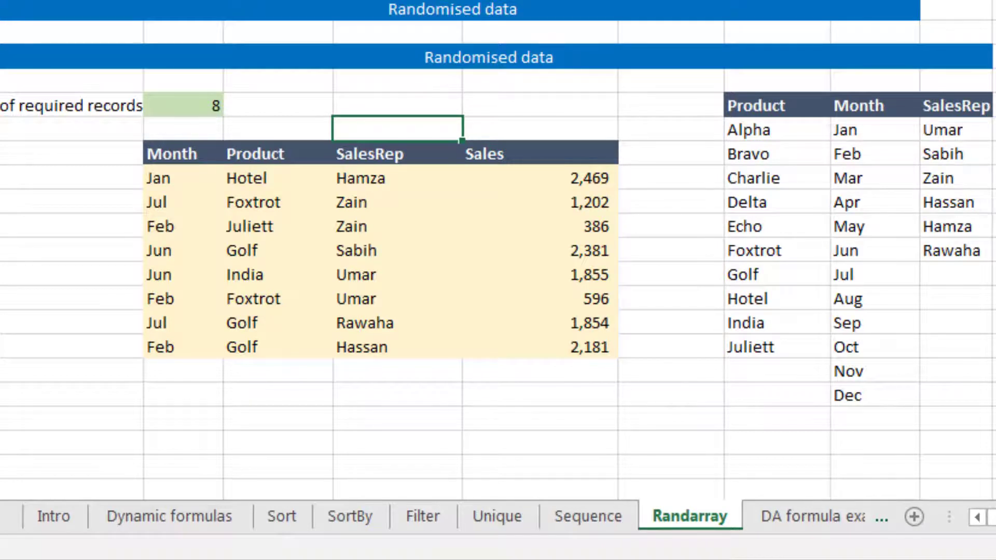
pyautogui.click(776, 129)
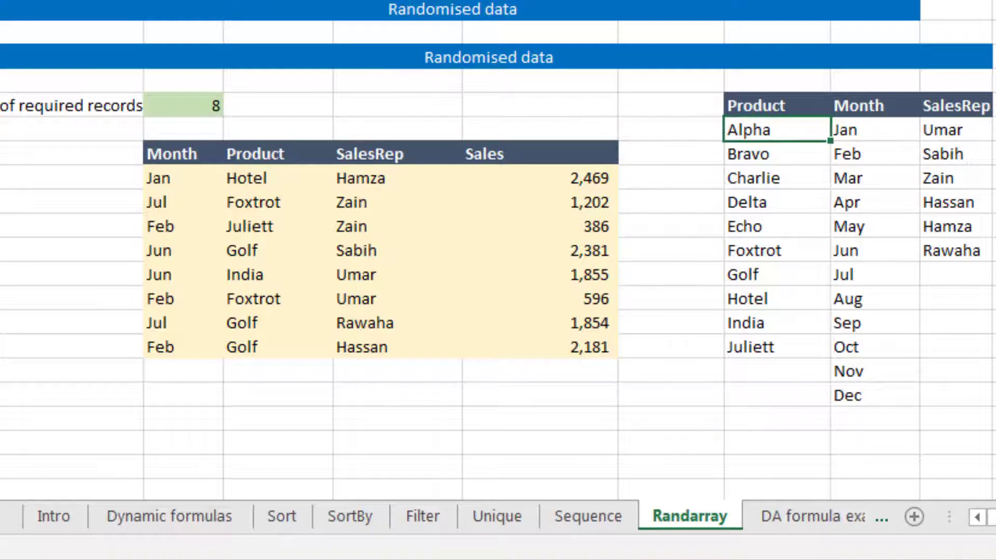
pyautogui.hotkey('ctrl', 'shift', 'Down')
pyautogui.press('Right')
pyautogui.hotkey('ctrl', 'shift', 'Down')
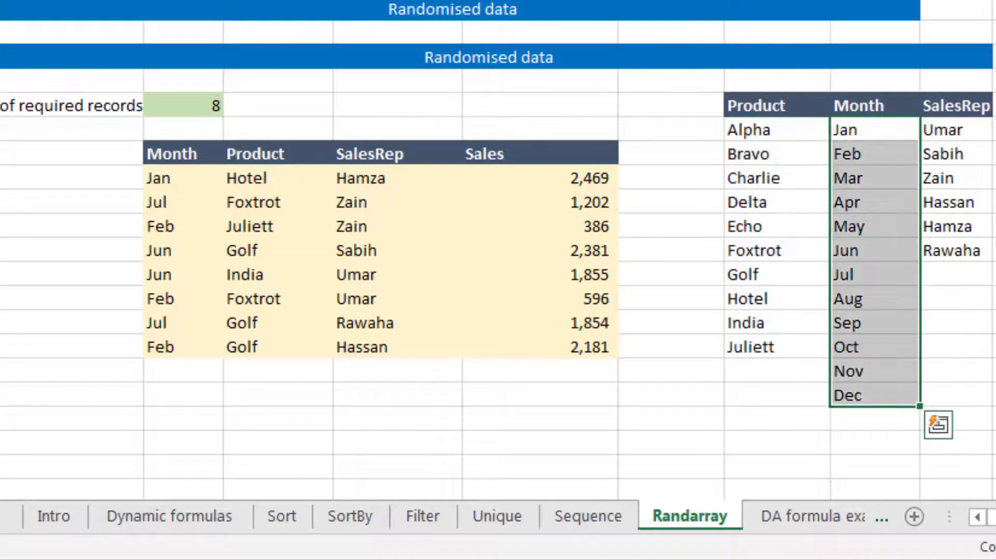
pyautogui.press('Right')
pyautogui.hotkey('ctrl', 'shift', 'Down')
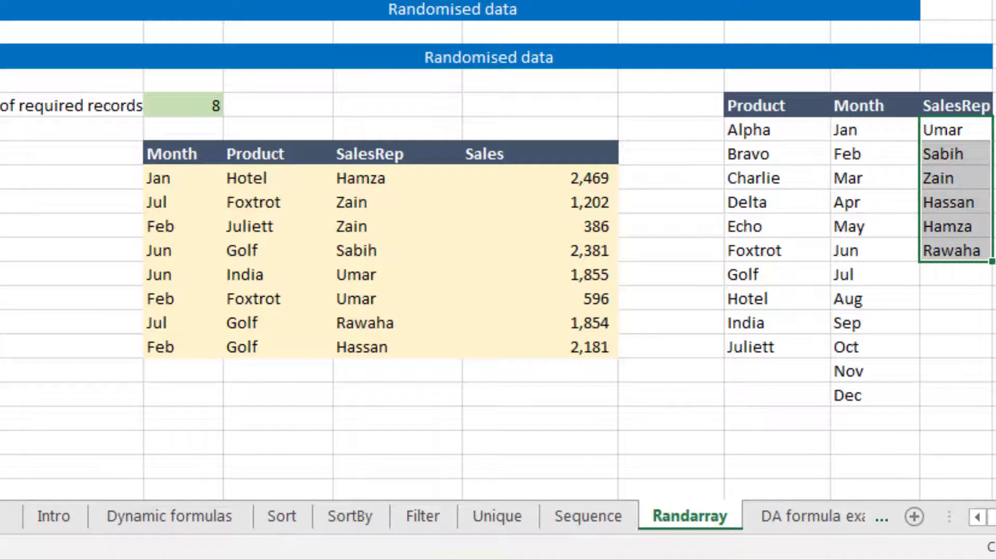
pyautogui.press('Left')
pyautogui.press('Left')
pyautogui.press('Left')
pyautogui.press('Left')
pyautogui.press('Left')
pyautogui.press('Left')
pyautogui.press('Left')
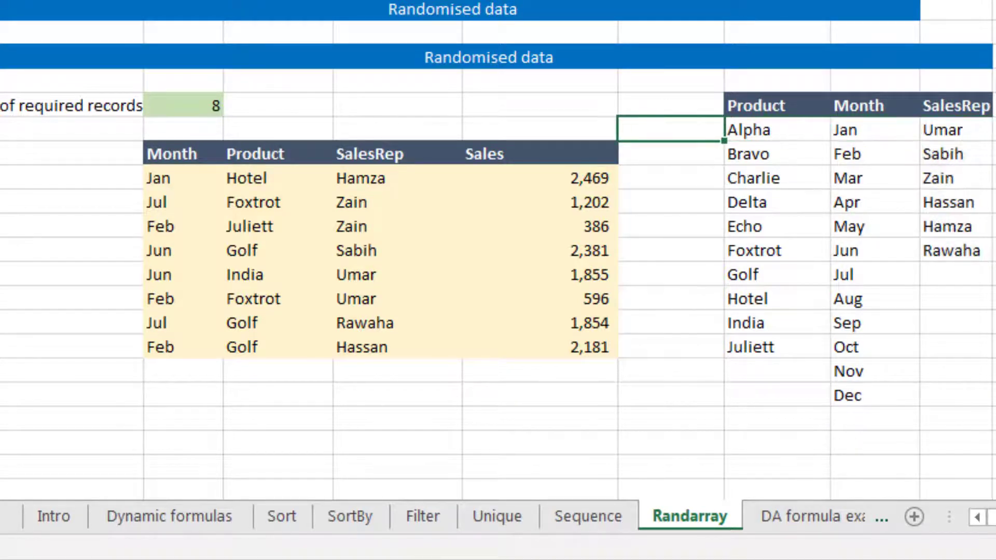
pyautogui.press('Right')
pyautogui.press('Right')
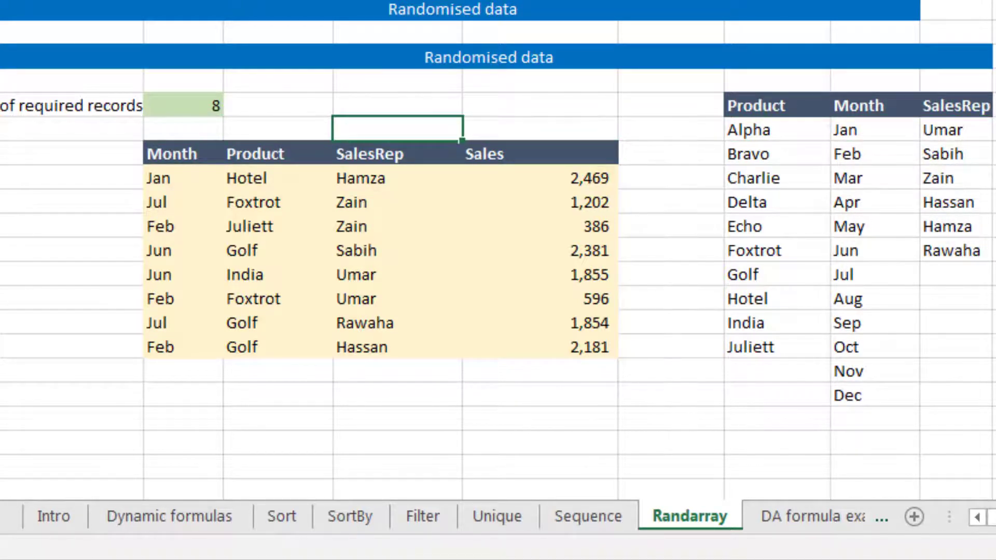
pyautogui.press('Right')
pyautogui.press('Right')
pyautogui.press('Left')
pyautogui.press('Left')
pyautogui.press('Left')
pyautogui.press('Left')
pyautogui.press('Down')
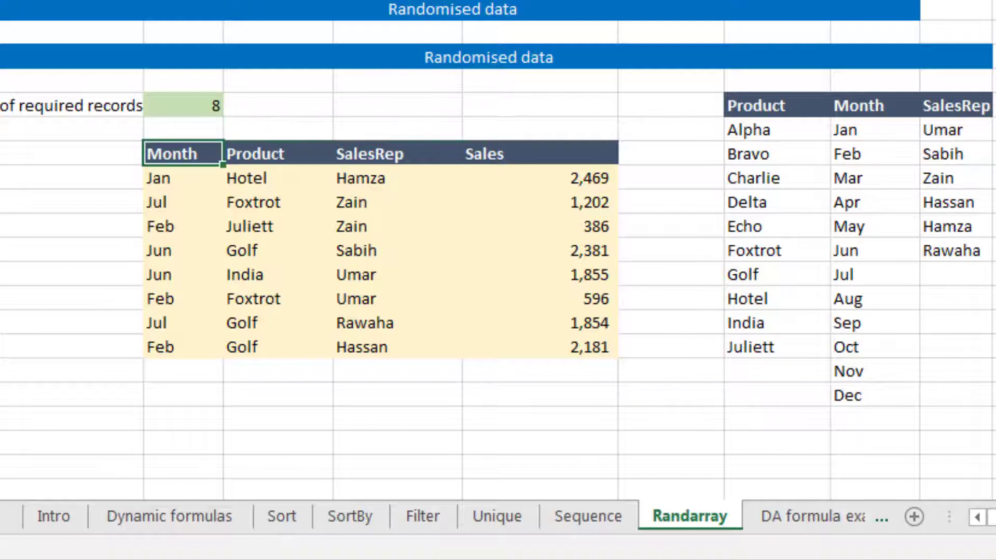
pyautogui.press('Left')
pyautogui.press('Down')
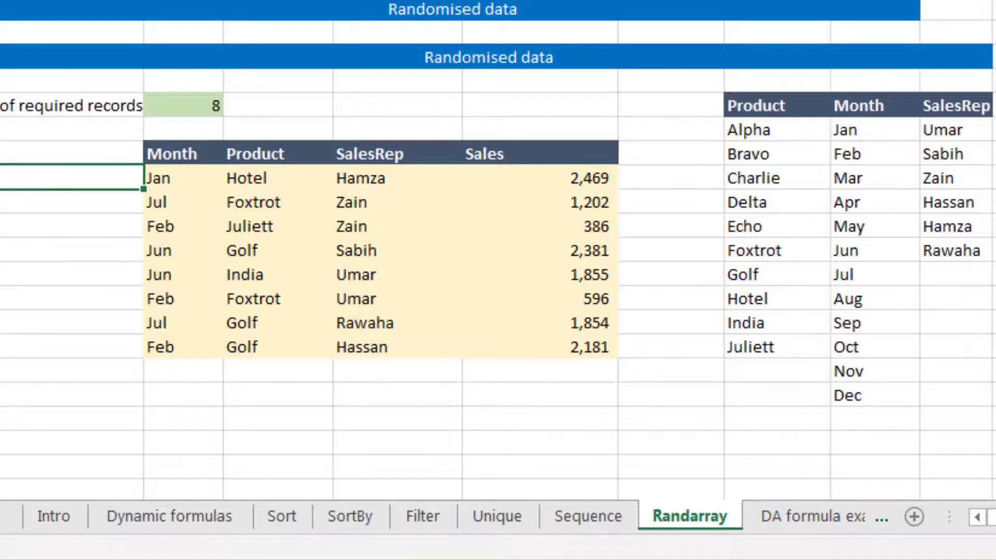
# Step: Clear the existing formula results under the Month, Product, SalesRep and Sales headings
pyautogui.press('Right')
pyautogui.hotkey('ctrl', 'shift', 'Right')
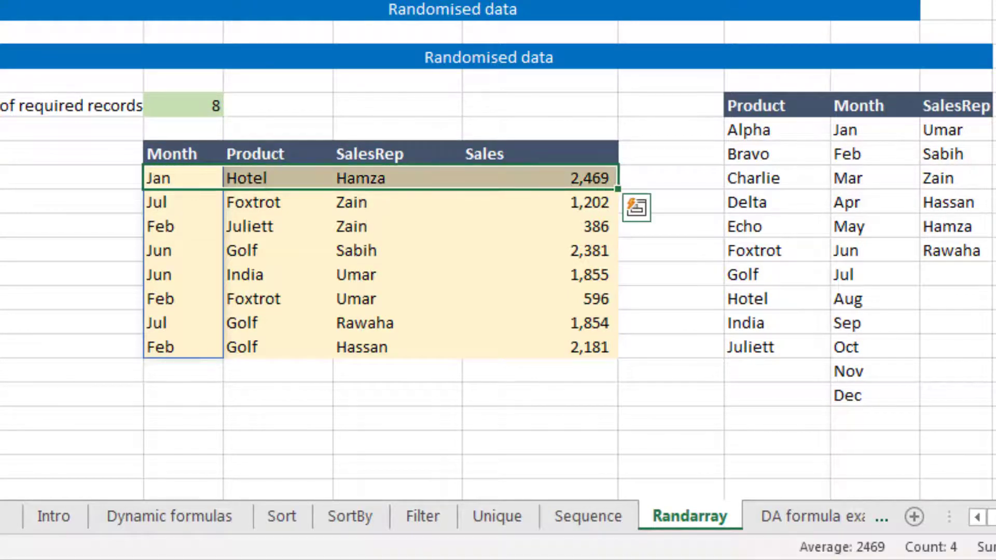
pyautogui.press('Delete')
# Step: Start a RANDARRAY formula under Month, using the # of required records cell B40 as the rows argument
pyautogui.press('Left')
pyautogui.press('Right')
pyautogui.write('=rand')
pyautogui.press('Down')
pyautogui.press('Tab')
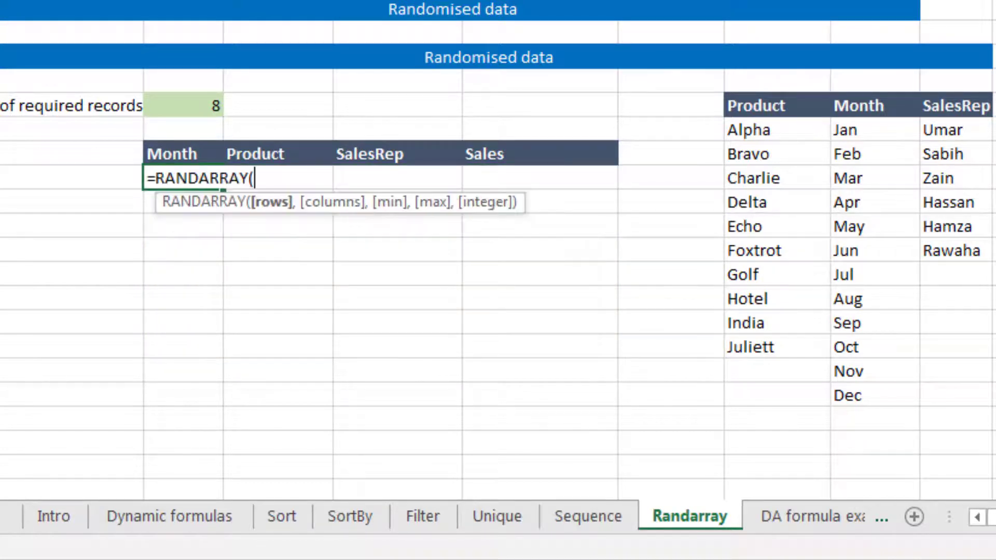
pyautogui.press('Up')
pyautogui.press('Up')
pyautogui.press('Up')
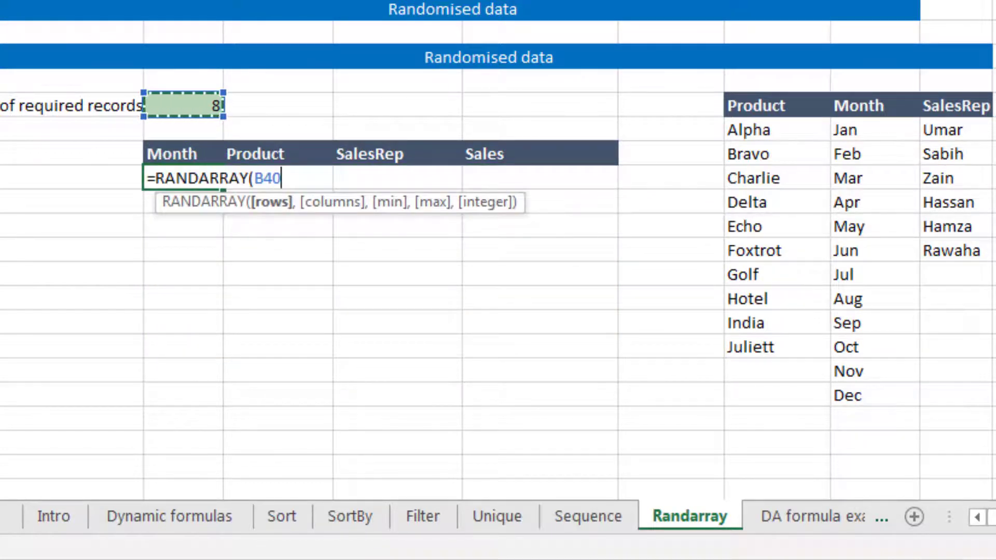
pyautogui.write(',')
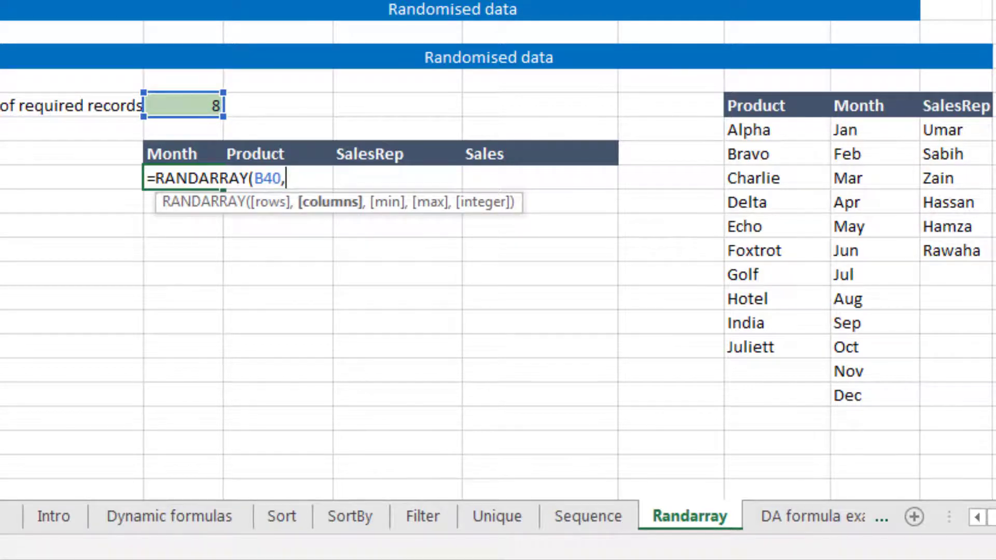
pyautogui.write(',')
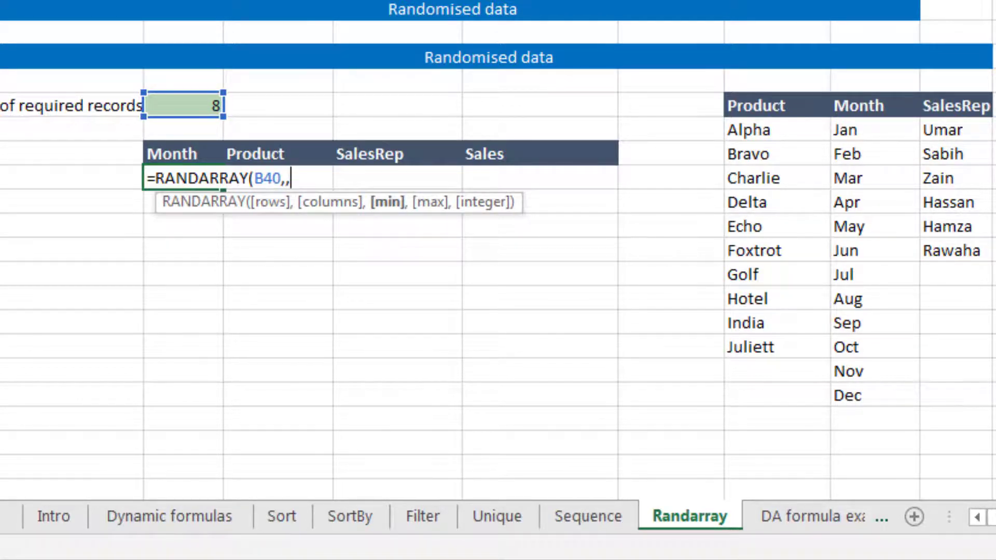
pyautogui.write('1,')
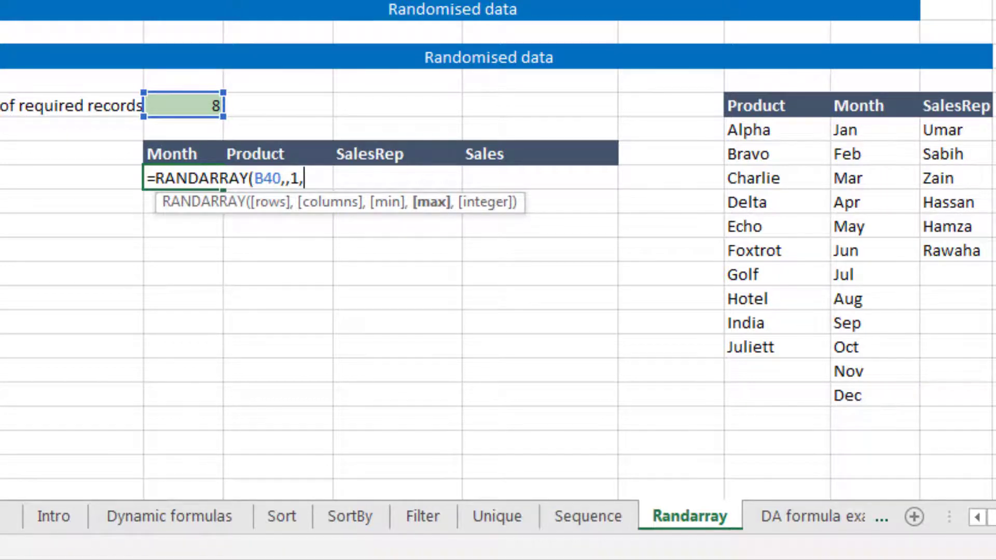
pyautogui.write('row')
# Step: Complete the Month formula as RANDARRAY(B40,,1,ROWS(H41:H52),TRUE) to return random whole month positions
pyautogui.press('Tab')
pyautogui.press('Right')
pyautogui.press('Right')
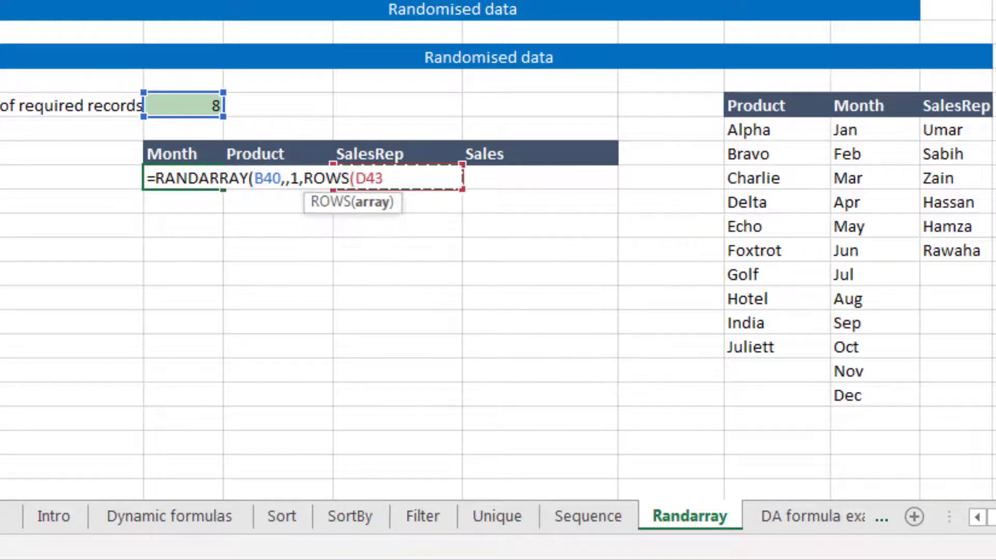
pyautogui.press('Right')
pyautogui.press('Right')
pyautogui.press('Right')
pyautogui.press('Up')
pyautogui.press('Up')
pyautogui.press('Right')
pyautogui.hotkey('ctrl', 'shift', 'Down')
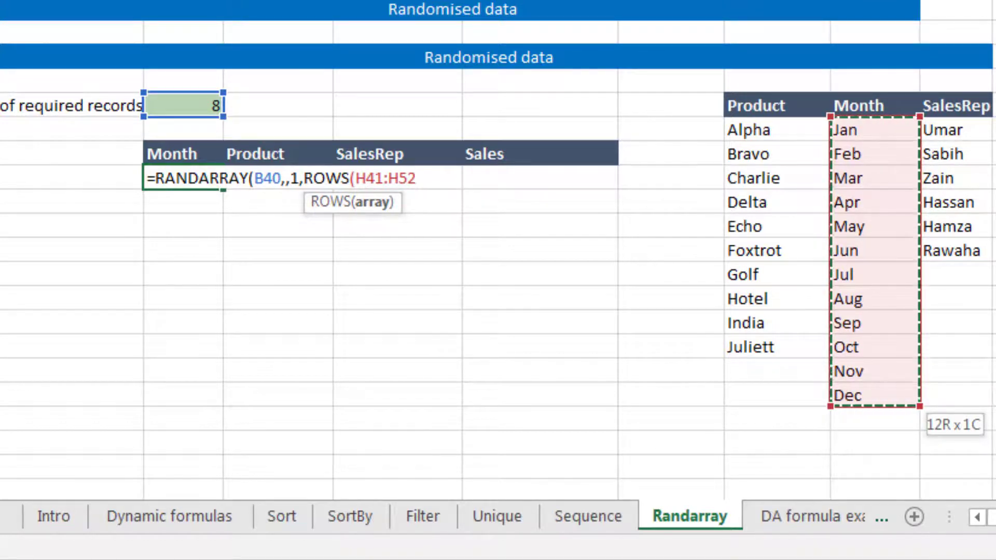
pyautogui.write(')')
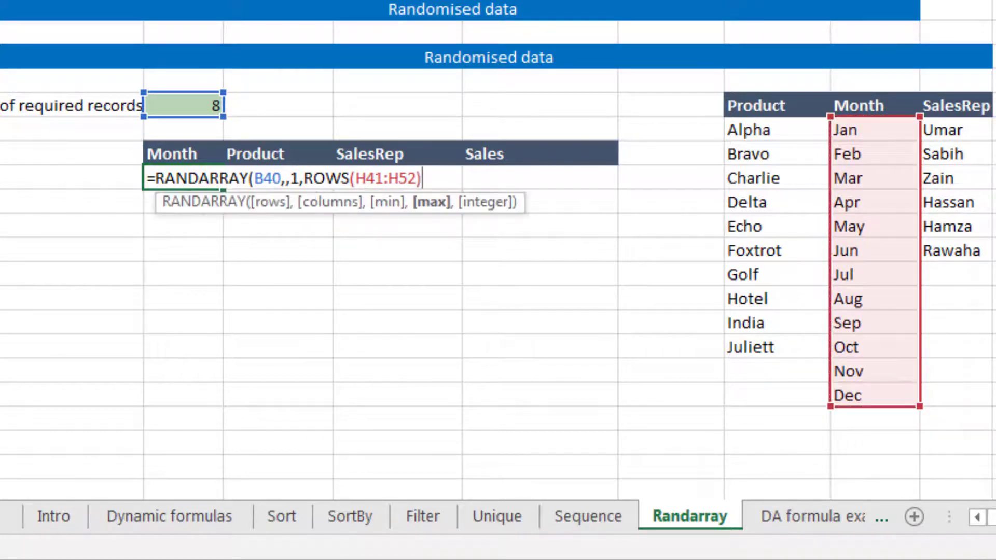
pyautogui.write(',')
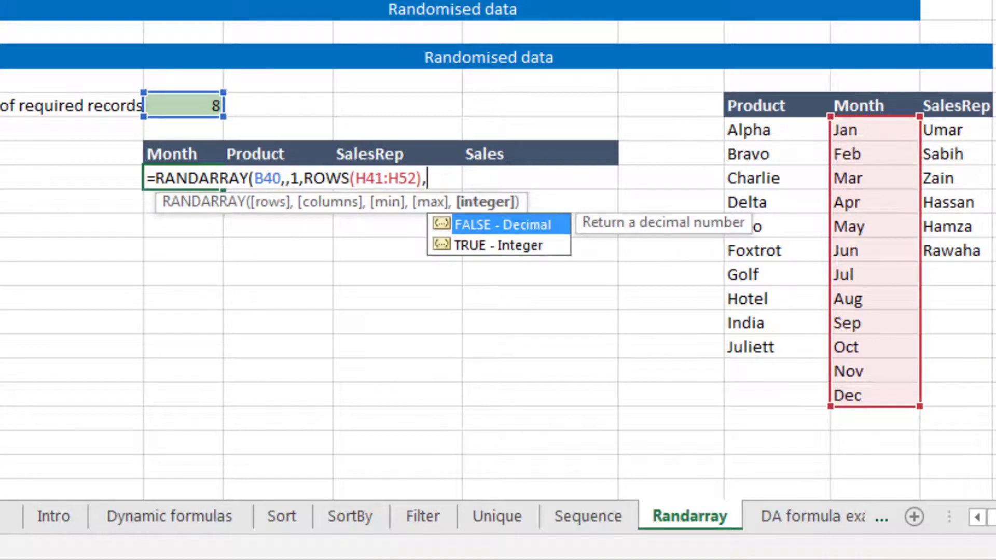
pyautogui.press('Down')
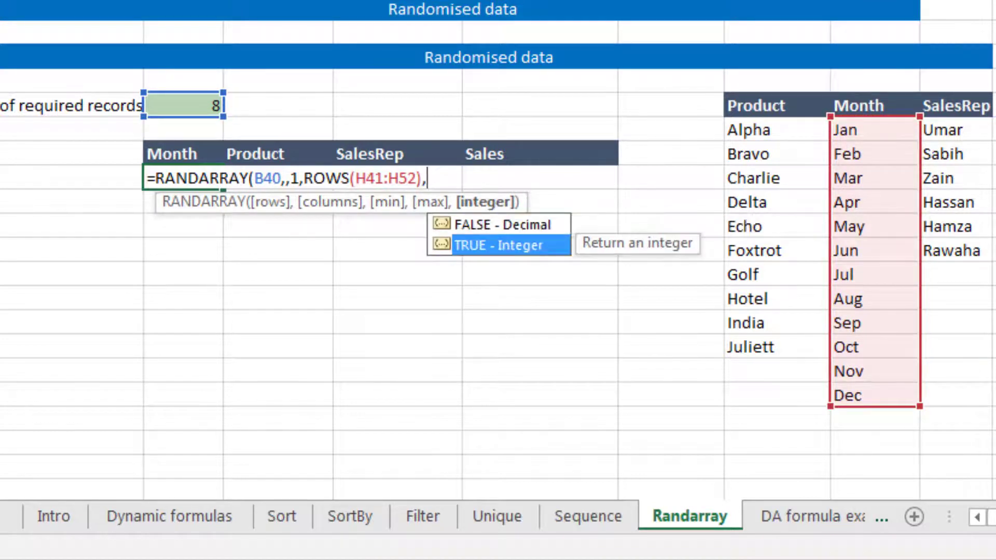
pyautogui.press('Tab')
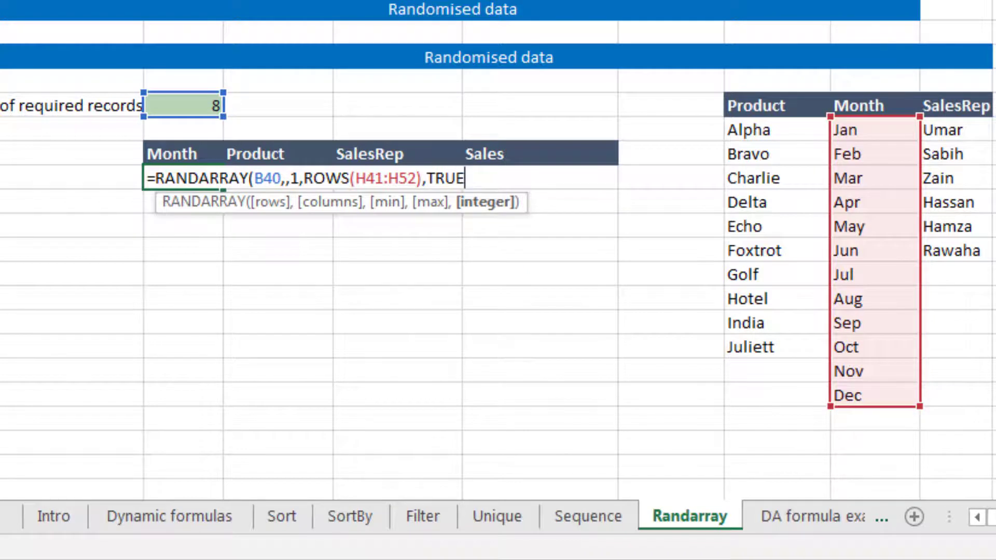
pyautogui.write(')')
pyautogui.press('Return')
# Step: Wrap the Month formula in INDEX over the absolute month list $H$41:$H$52 so it returns month names
pyautogui.click(183, 178)
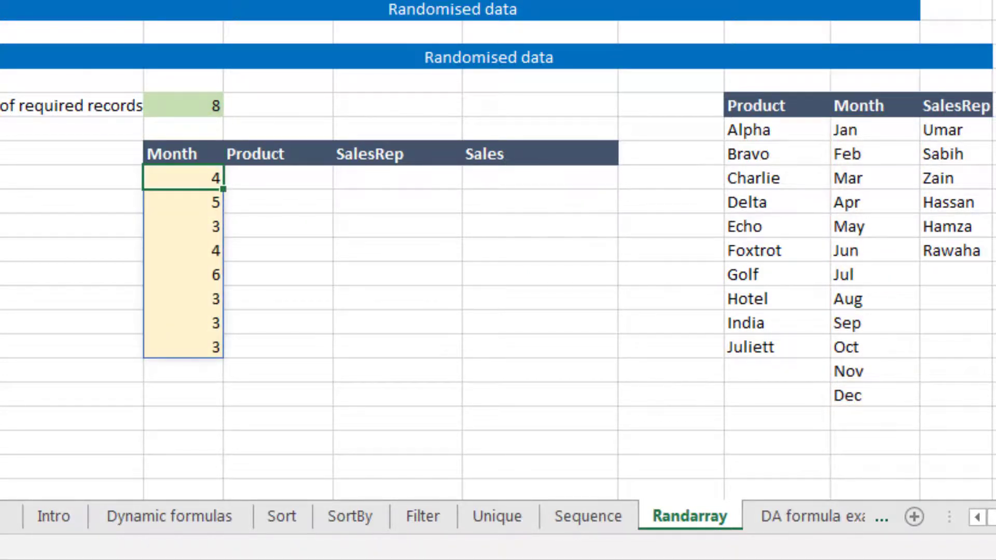
pyautogui.press('F2')
pyautogui.press('Home')
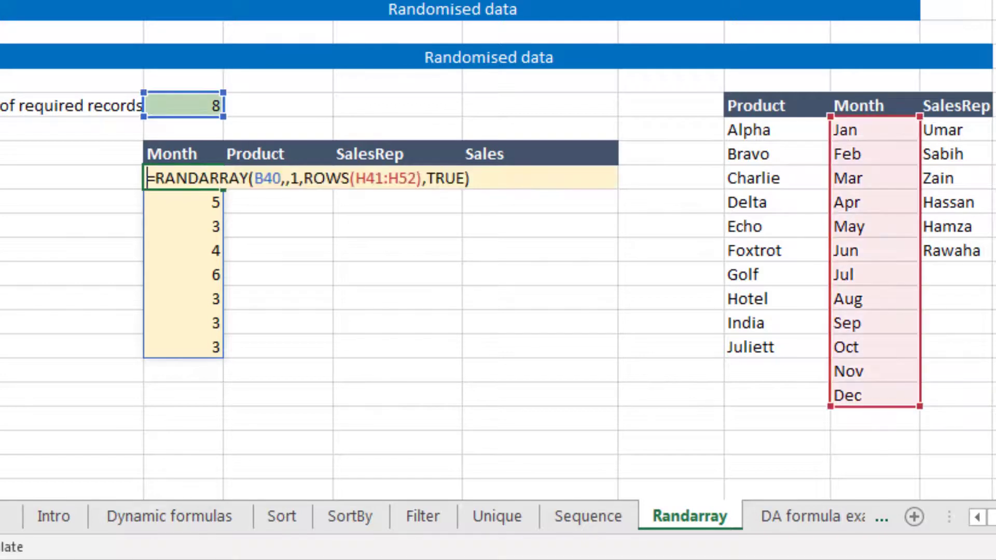
pyautogui.press('Right')
pyautogui.write('ind')
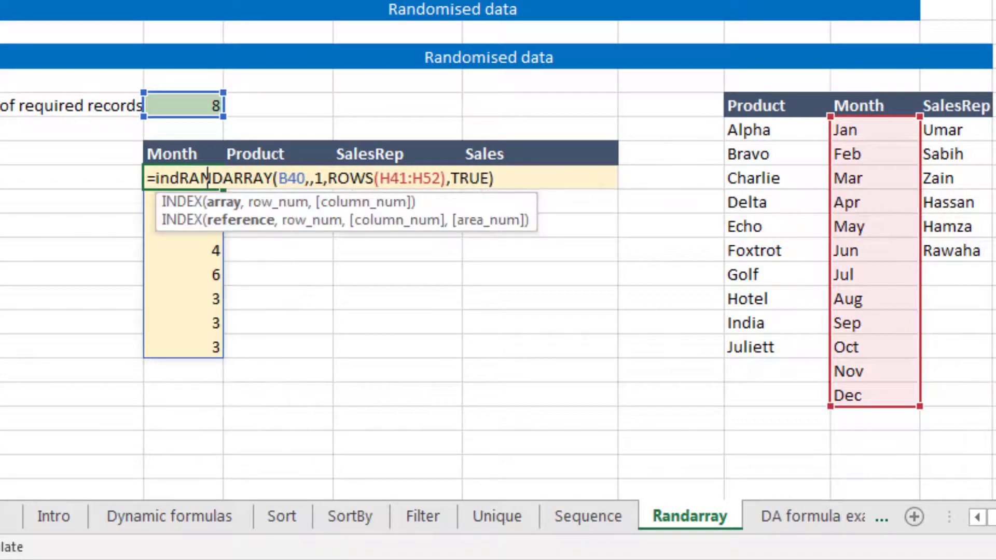
pyautogui.press('Tab')
pyautogui.press('Right')
pyautogui.press('Right')
pyautogui.press('Right')
pyautogui.press('Right')
pyautogui.press('Right')
pyautogui.press('Right')
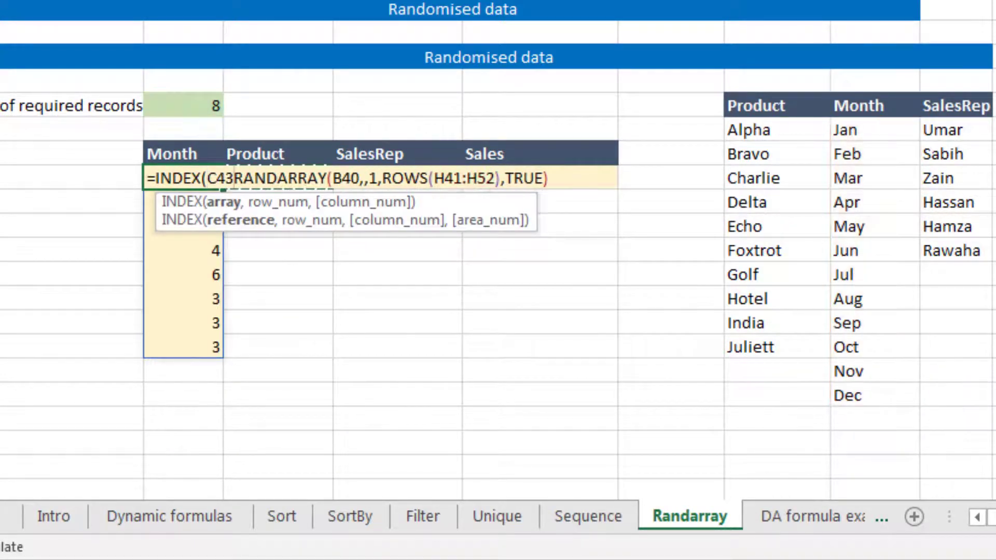
pyautogui.press('Up')
pyautogui.press('Up')
pyautogui.hotkey('ctrl', 'shift', 'Down')
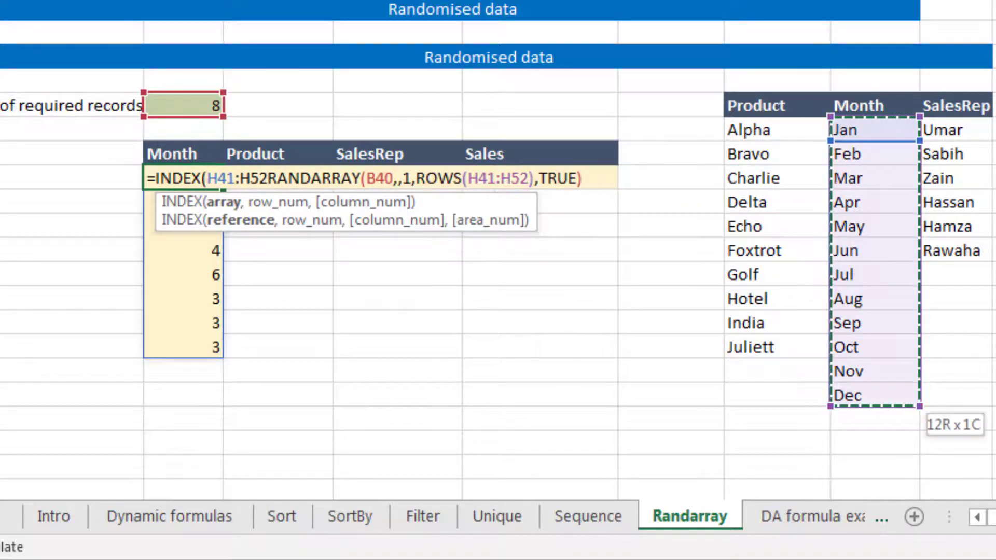
pyautogui.press('F4')
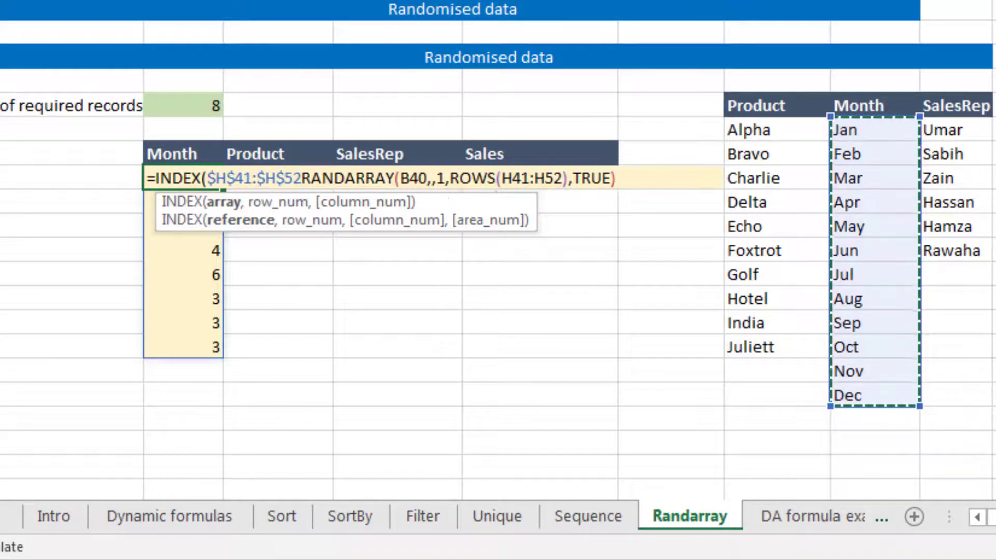
pyautogui.write(',TRUE')
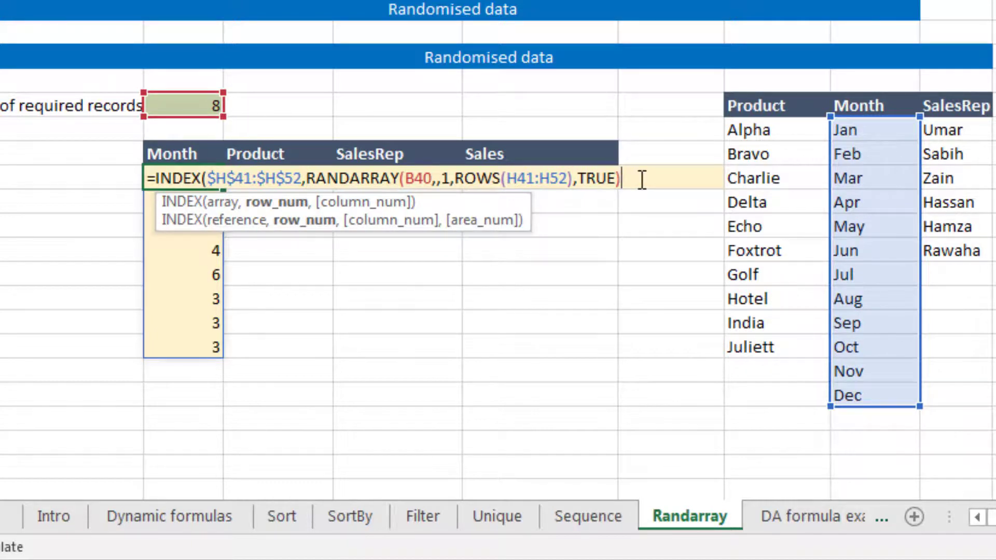
pyautogui.write(')')
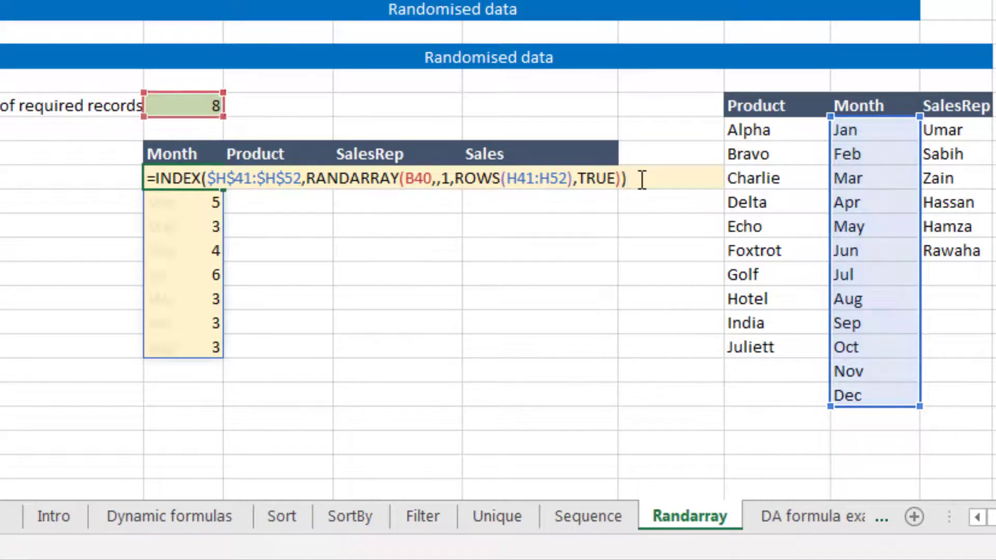
pyautogui.press('Return')
# Step: Copy the Month formula into the first Product cell
pyautogui.press('Up')
pyautogui.press('Down')
pyautogui.press('Down')
pyautogui.press('Down')
pyautogui.press('Down')
pyautogui.press('Down')
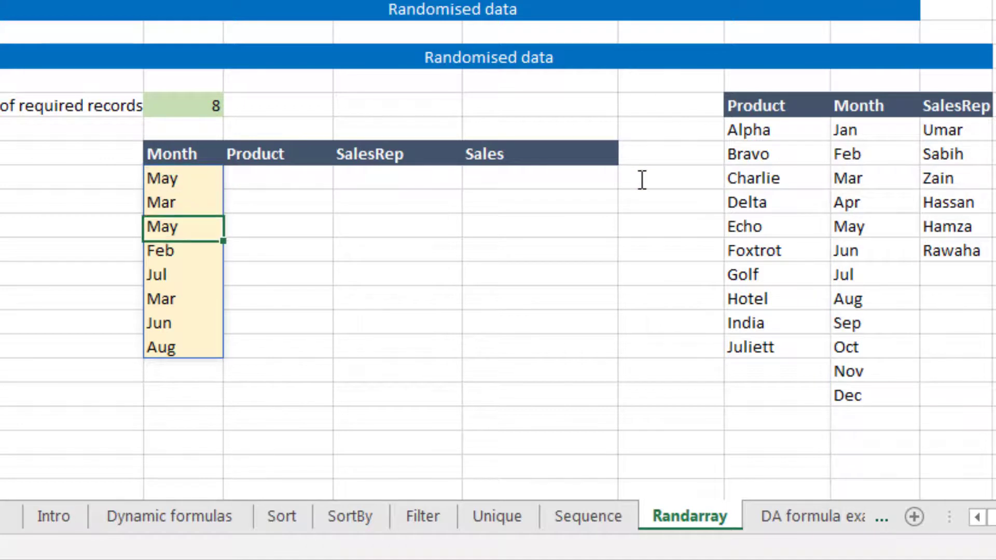
pyautogui.press('Up')
pyautogui.press('Up')
pyautogui.press('Up')
pyautogui.press('Up')
pyautogui.press('Up')
pyautogui.press('Up')
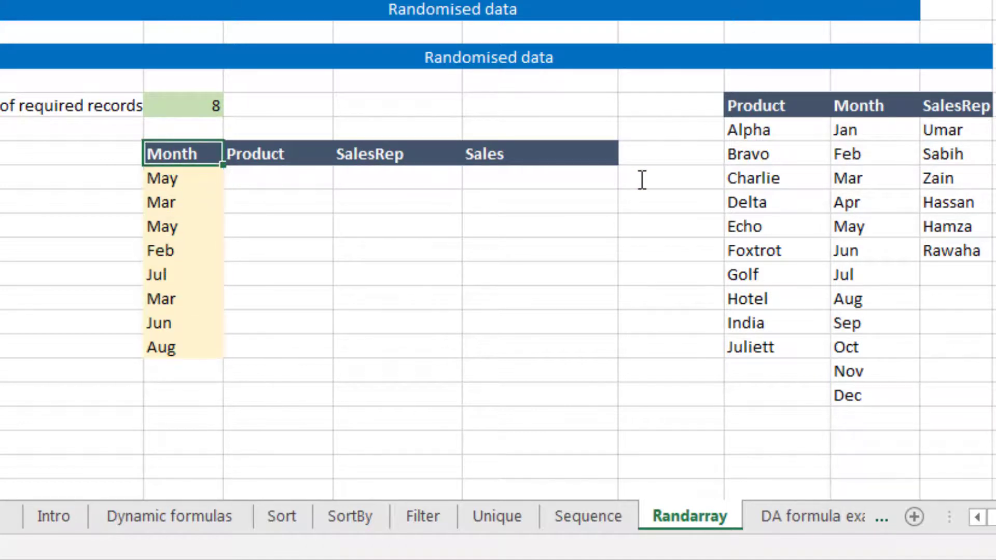
pyautogui.press('Right')
pyautogui.press('Down')
pyautogui.press('Left')
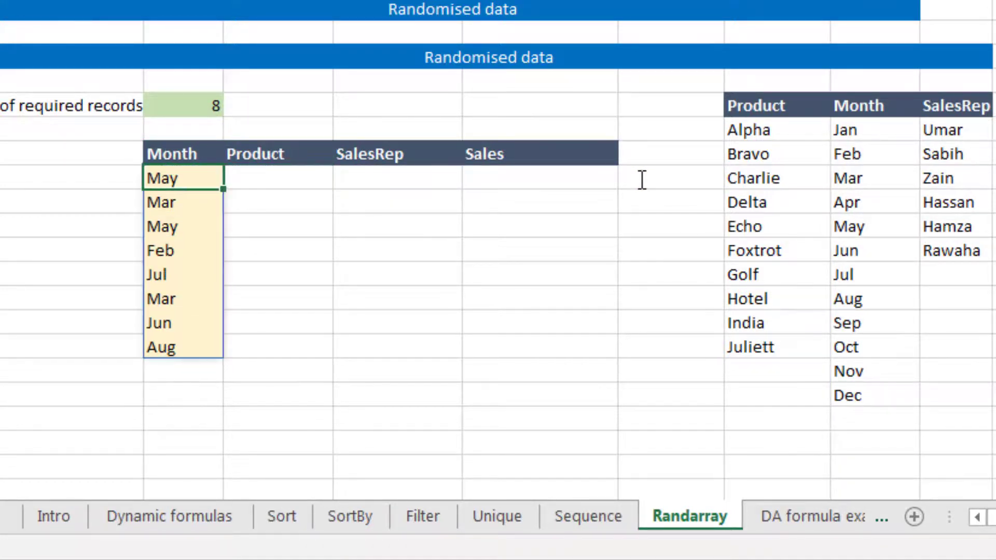
pyautogui.hotkey('ctrl', 'c')
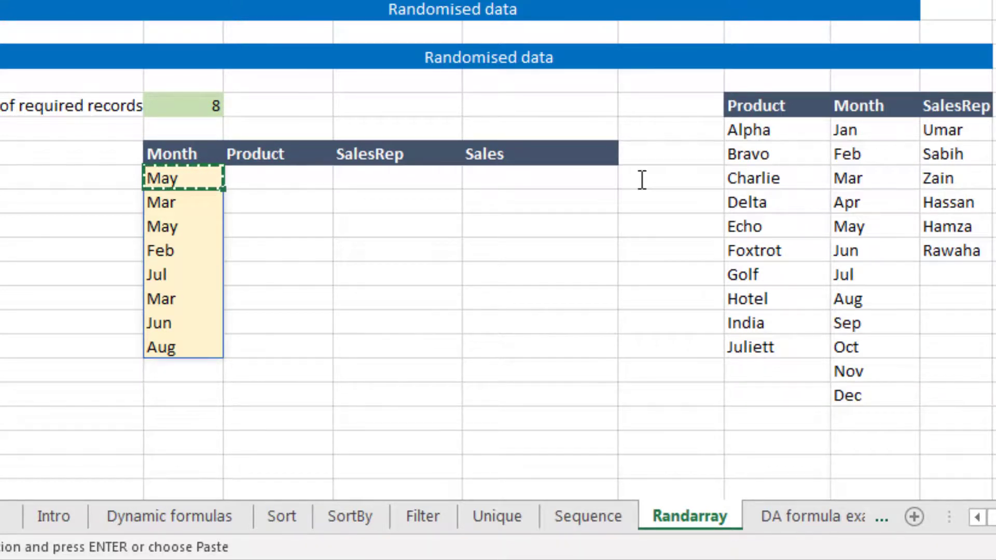
pyautogui.press('Right')
pyautogui.hotkey('ctrl', 'v')
# Step: Edit the Product formula to use B40 and the product list G41:G50 in both INDEX and ROWS
pyautogui.press('F2')
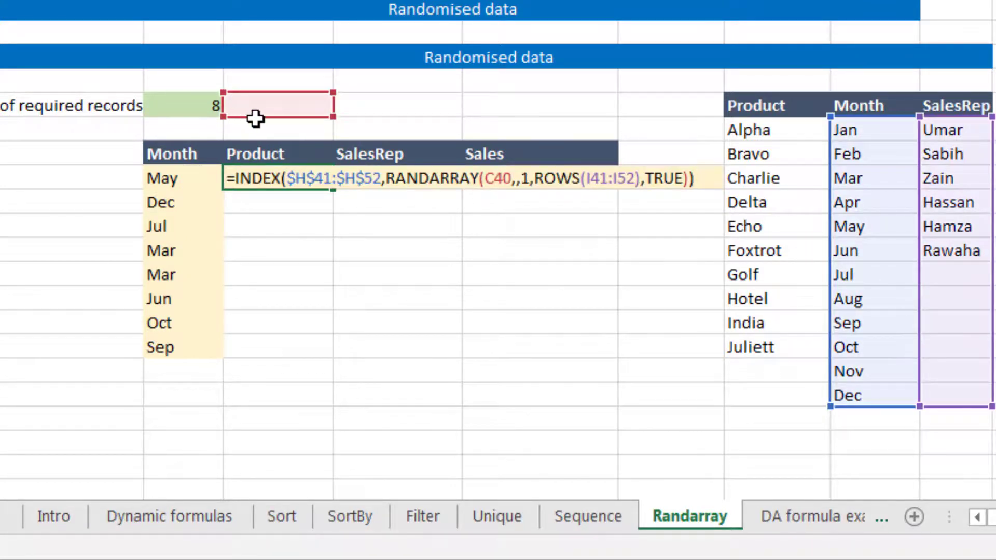
pyautogui.moveTo(223, 110); pyautogui.dragTo(213, 111)
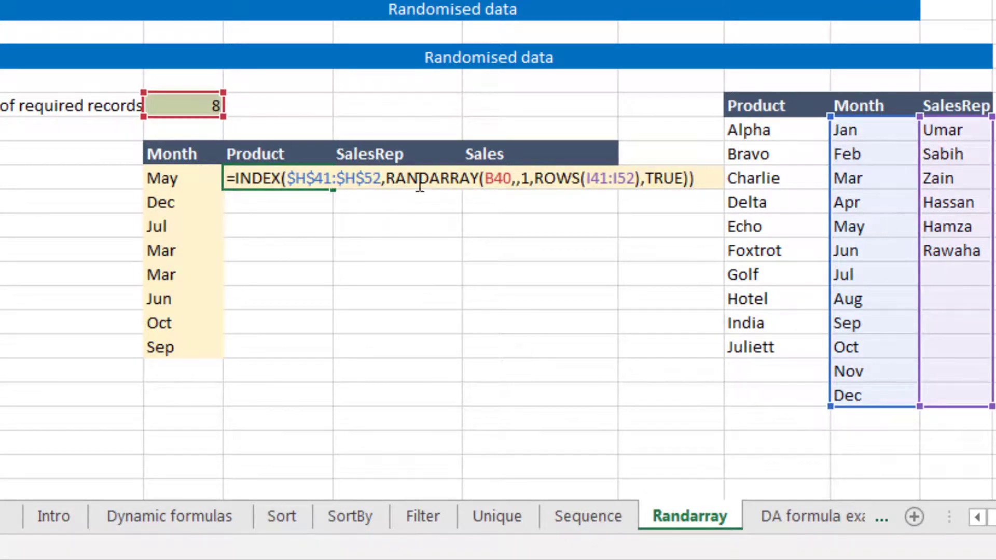
pyautogui.moveTo(833, 359); pyautogui.dragTo(786, 361)
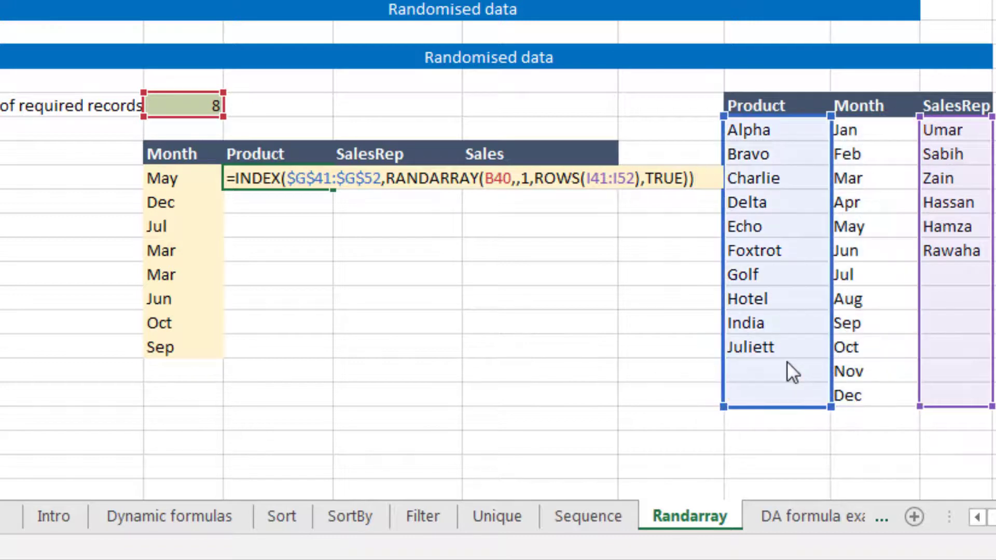
pyautogui.moveTo(827, 406); pyautogui.dragTo(828, 358)
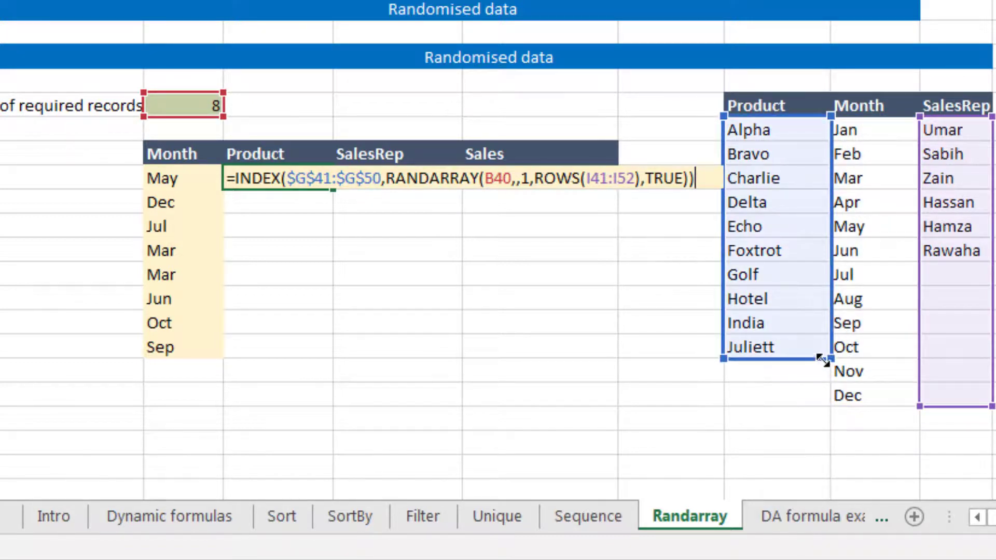
pyautogui.moveTo(922, 385); pyautogui.dragTo(824, 359)
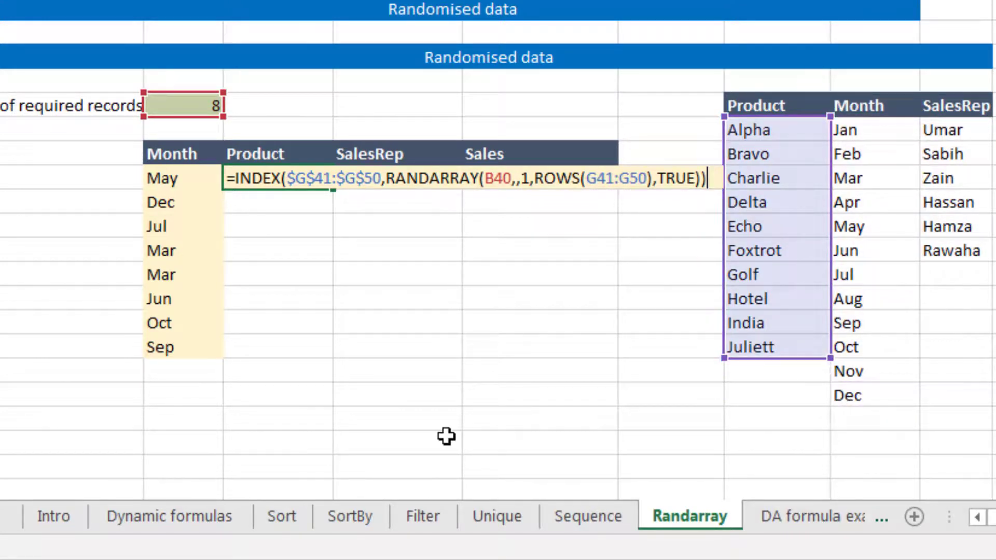
pyautogui.press('Return')
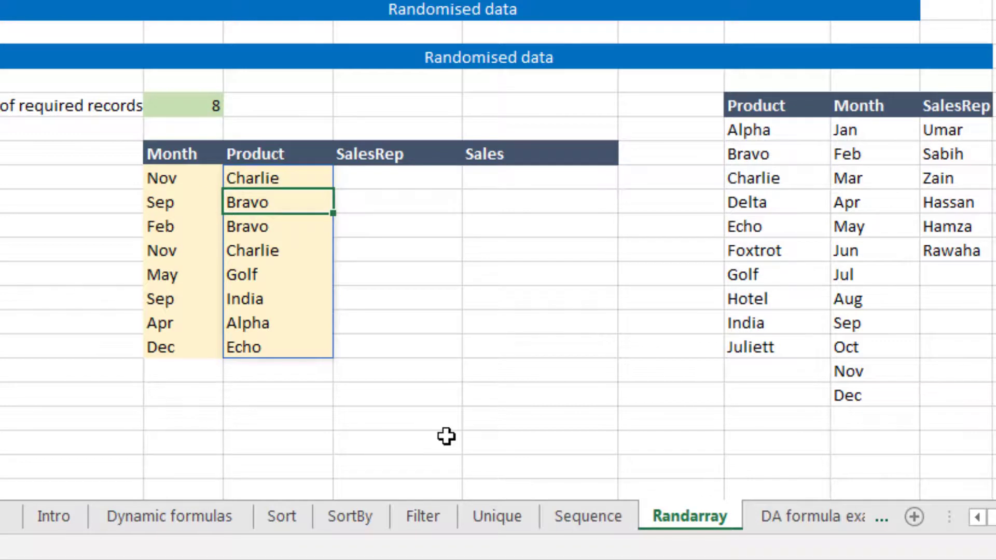
# Step: Make the B40 reference absolute in the Product formula
pyautogui.press('Up')
pyautogui.press('F2')
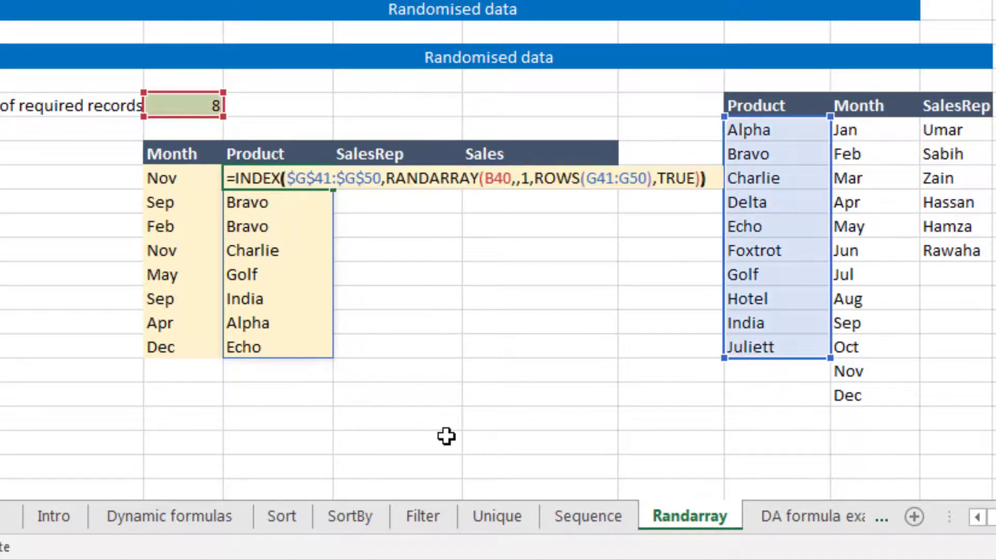
pyautogui.press('Home')
pyautogui.press('Right')
pyautogui.press('Right')
pyautogui.press('Right')
pyautogui.press('Right')
pyautogui.press('Right')
pyautogui.press('Right')
pyautogui.press('Right')
pyautogui.press('Right')
pyautogui.press('Right')
pyautogui.press('Right')
pyautogui.press('Right')
pyautogui.press('Right')
pyautogui.press('Right')
pyautogui.press('Right')
pyautogui.press('Right')
pyautogui.press('Right')
pyautogui.press('Right')
pyautogui.press('Right')
pyautogui.press('Right')
pyautogui.press('Right')
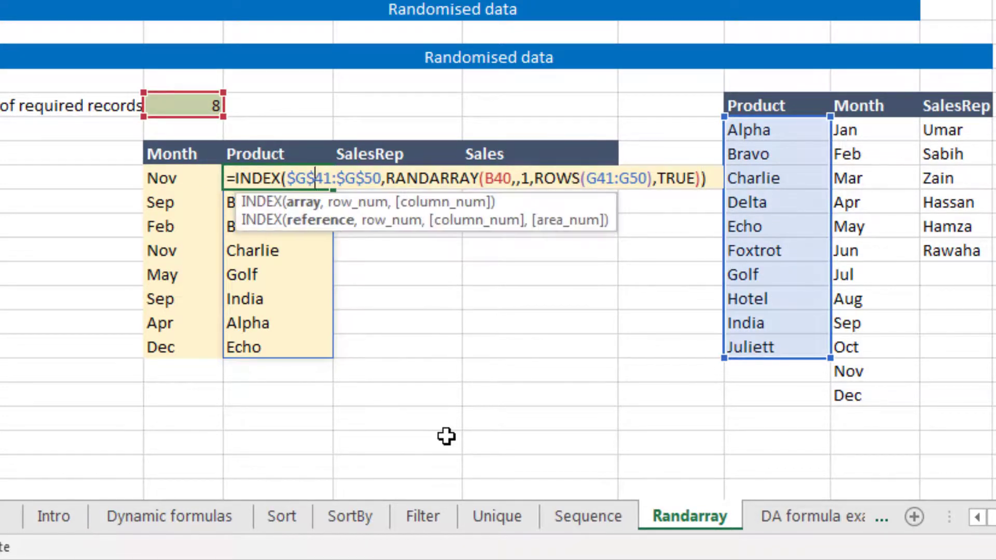
pyautogui.press('Left')
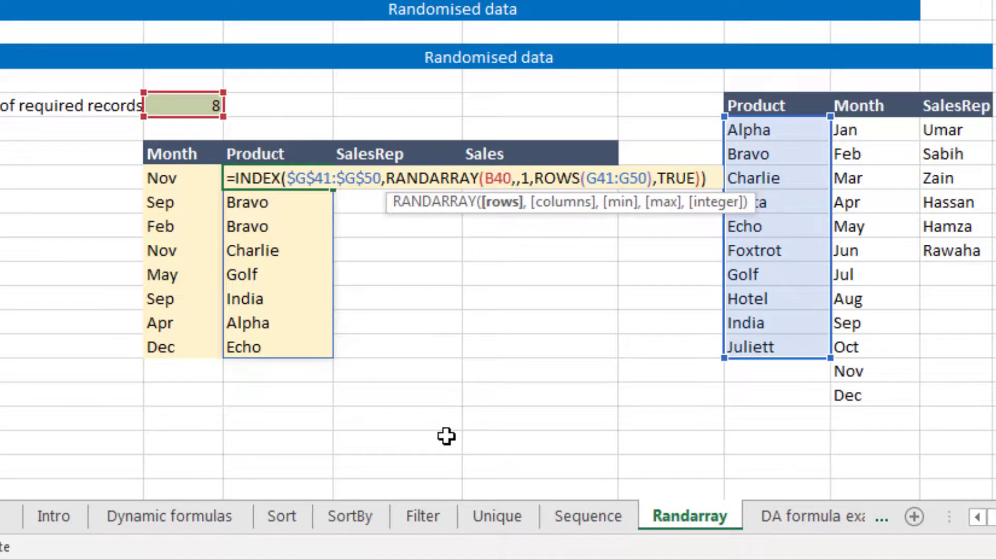
pyautogui.hotkey('ctrl', 'Return')
# Step: Copy the Product formula to SalesRep and point its INDEX and ROWS ranges at the SalesRep list I41:I46
pyautogui.hotkey('ctrl', 'c')
pyautogui.press('Right')
pyautogui.hotkey('ctrl', 'v')
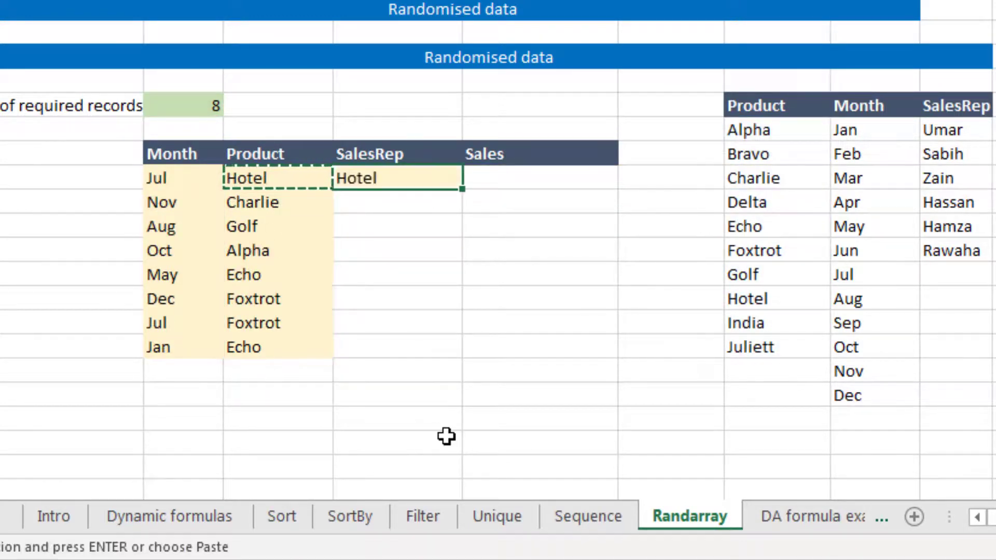
pyautogui.press('F2')
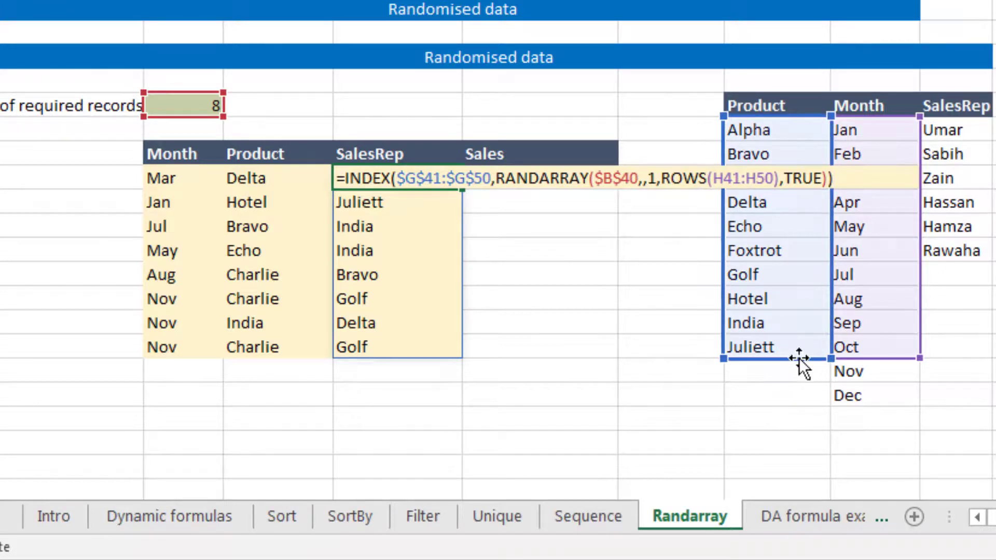
pyautogui.moveTo(799, 357); pyautogui.dragTo(984, 261)
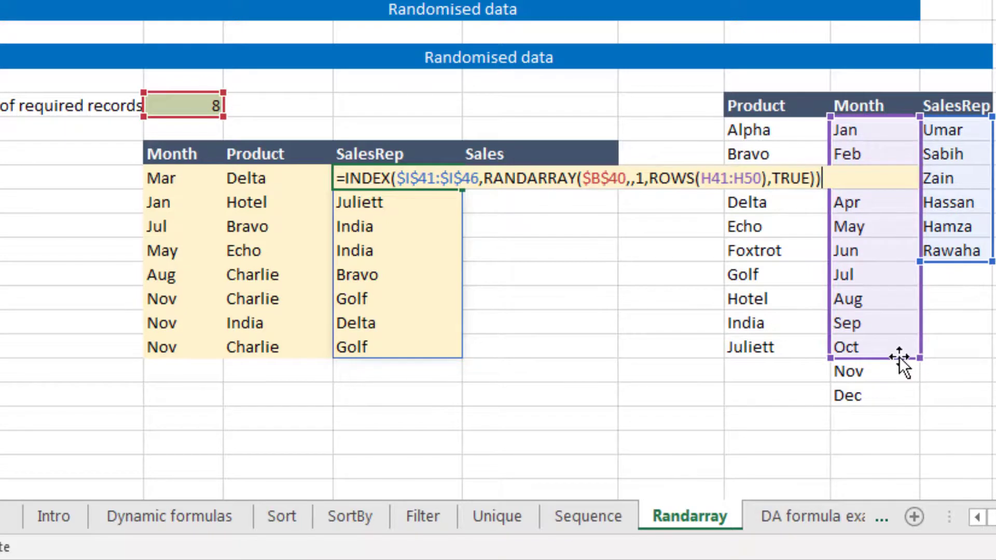
pyautogui.moveTo(898, 356); pyautogui.dragTo(984, 261)
pyautogui.hotkey('ctrl', 'Return')
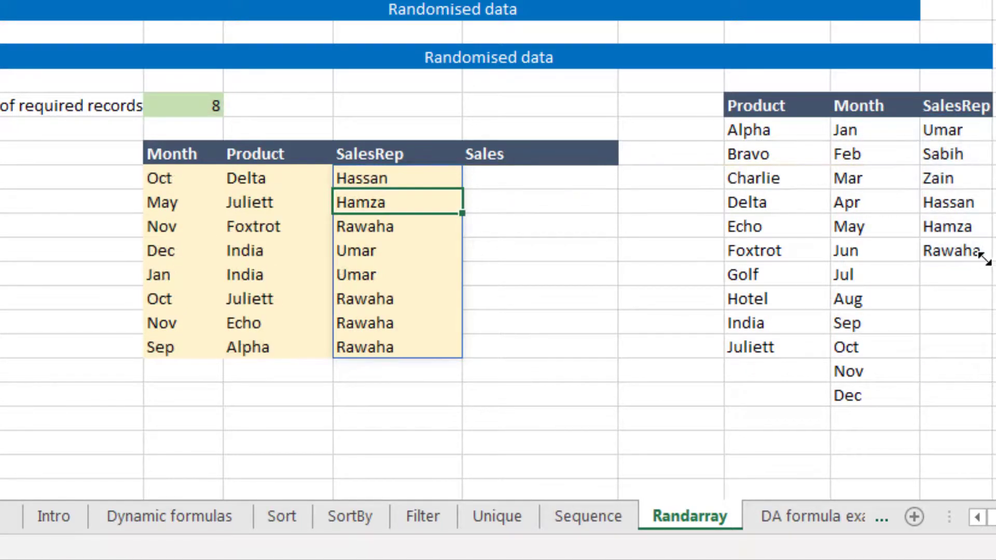
# Step: Enter a RANDARRAY formula in the first Sales cell using $B$40 rows, minimum 100, maximum 5000 and TRUE for integers
pyautogui.press('Right')
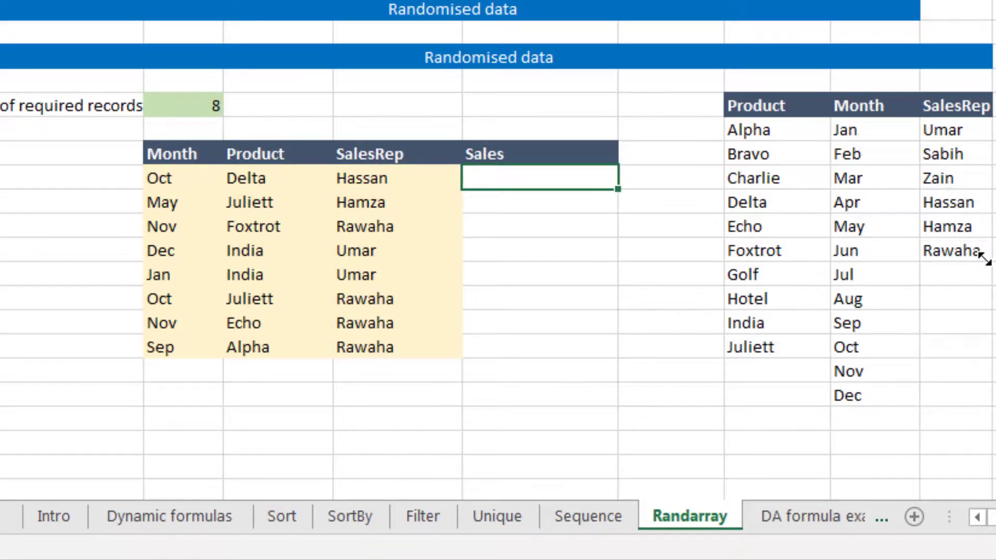
pyautogui.write('=r')
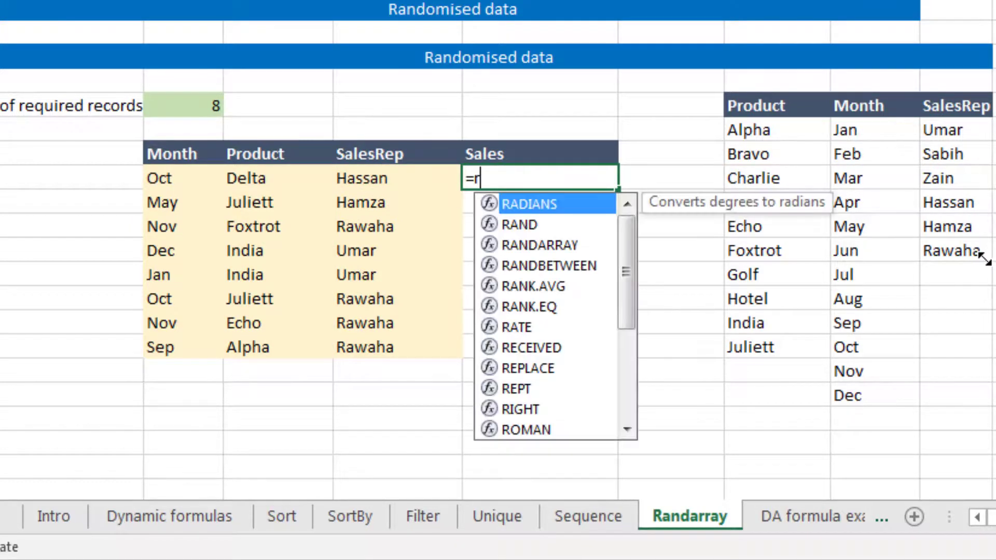
pyautogui.press('Down')
pyautogui.press('Down')
pyautogui.press('Tab')
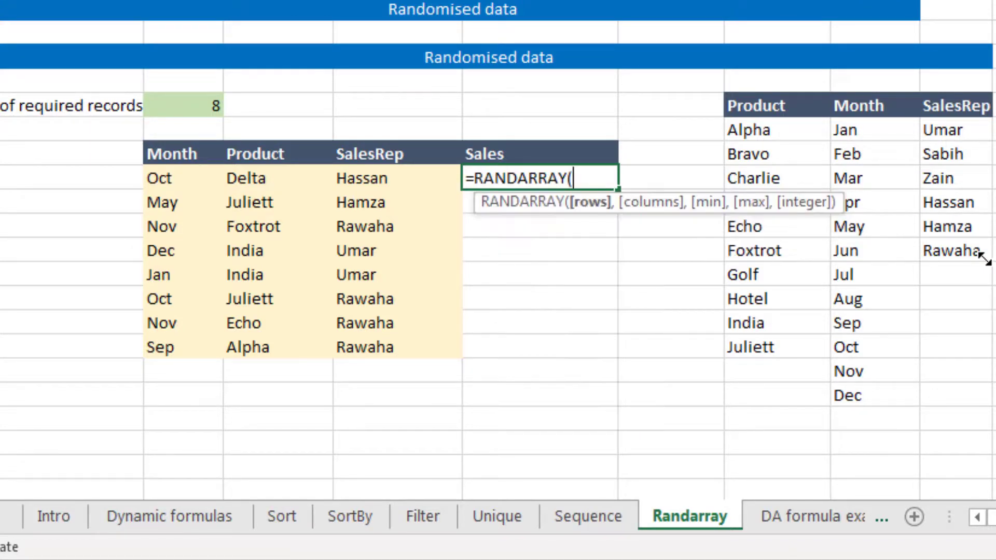
pyautogui.press('Up')
pyautogui.press('Up')
pyautogui.press('Up')
pyautogui.press('Left')
pyautogui.press('Left')
pyautogui.press('Left')
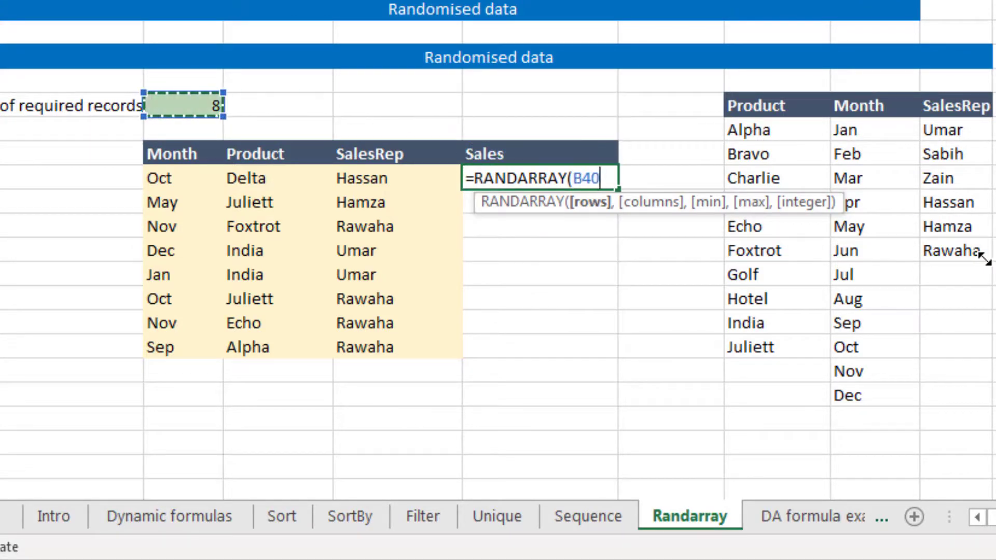
pyautogui.press('F4')
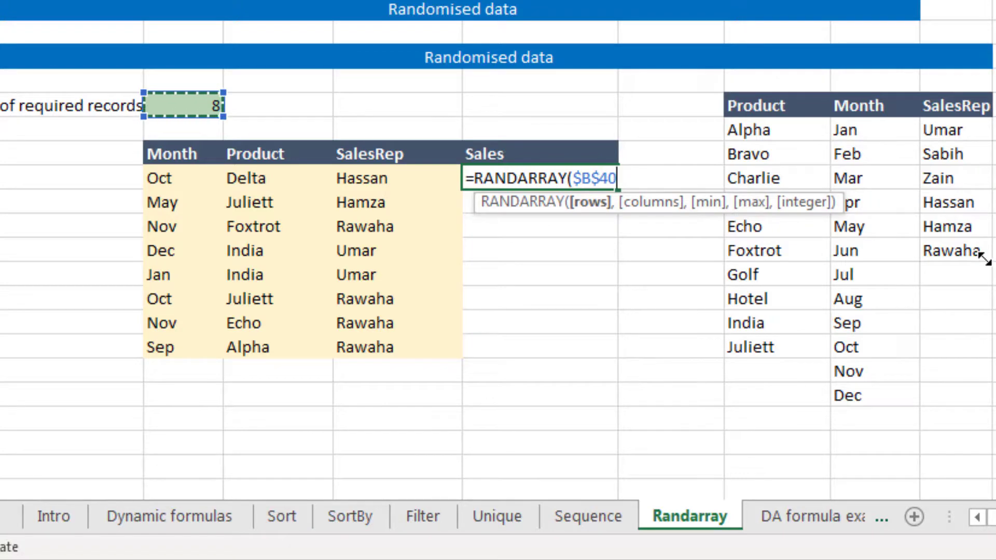
pyautogui.write(',')
pyautogui.write(',')
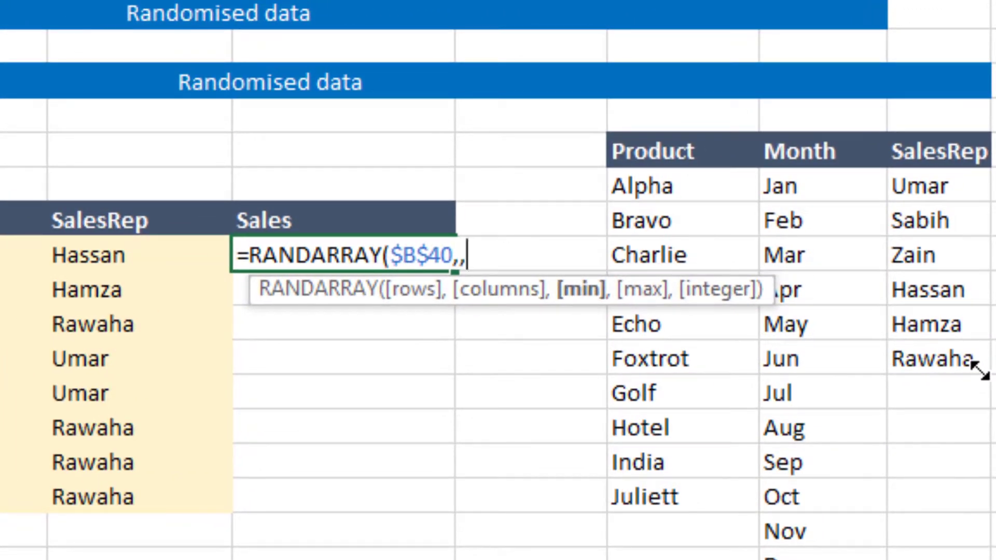
pyautogui.write('100,')
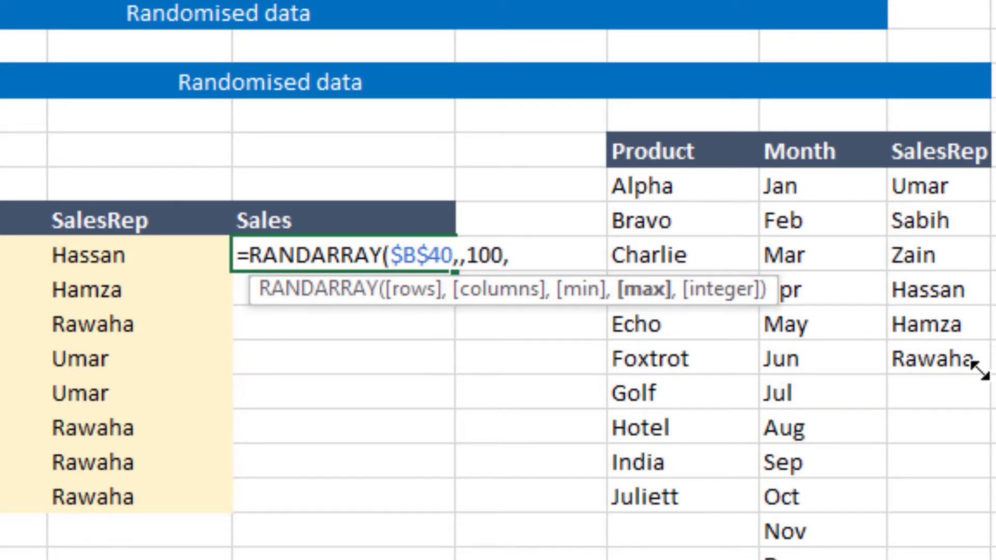
pyautogui.write('5000)')
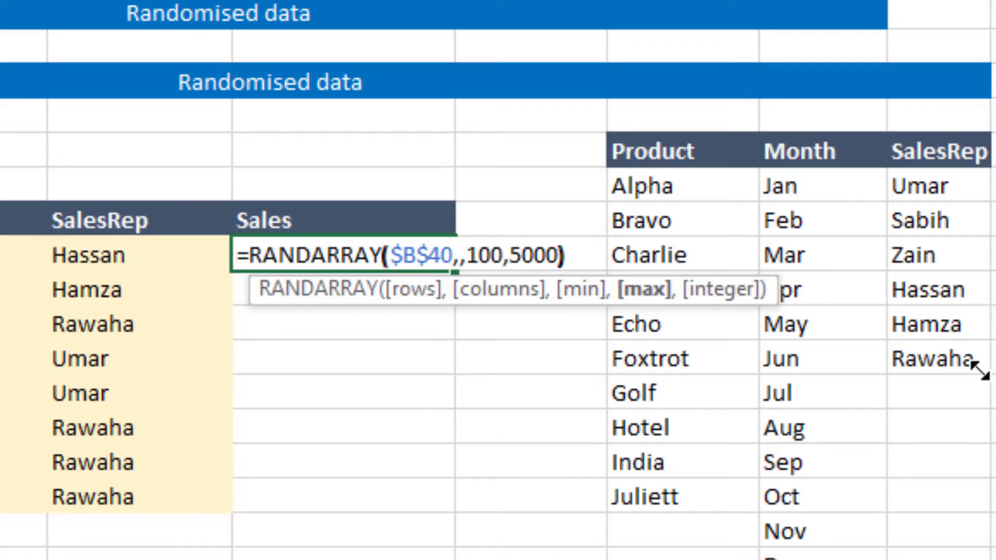
pyautogui.press('BackSpace')
pyautogui.write(',')
pyautogui.press('Escape')
pyautogui.write('TRUE)')
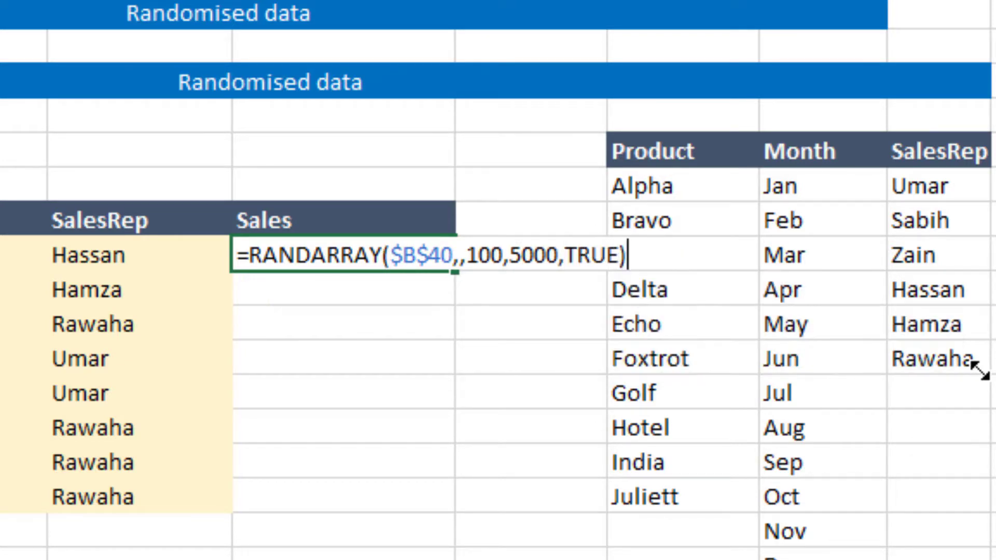
pyautogui.press('Return')
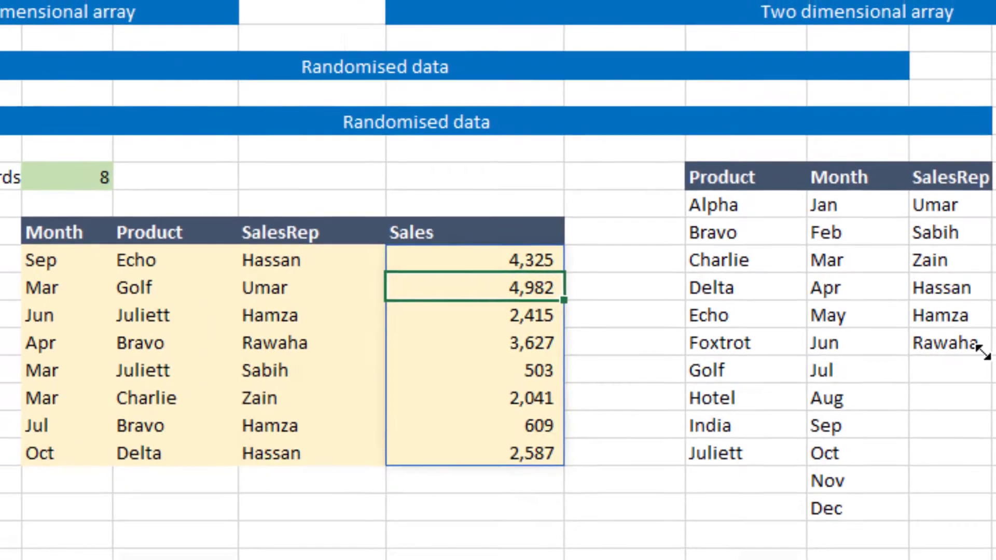
# Step: Change the number of required records to 10
pyautogui.press('Left')
pyautogui.press('Left')
pyautogui.press('Left')
pyautogui.press('Left')
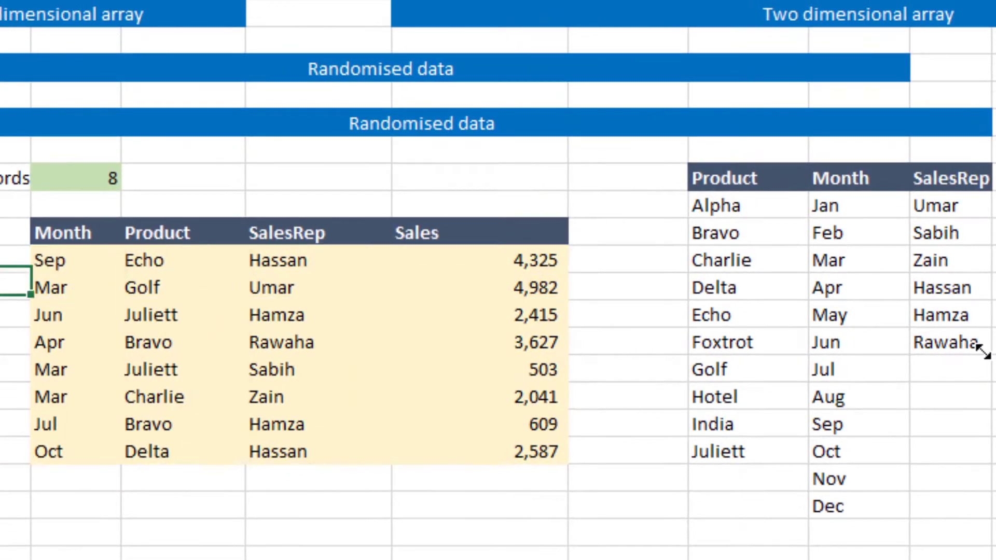
pyautogui.press('Up')
pyautogui.press('Up')
pyautogui.press('Up')
pyautogui.press('Up')
pyautogui.press('Right')
pyautogui.write('10')
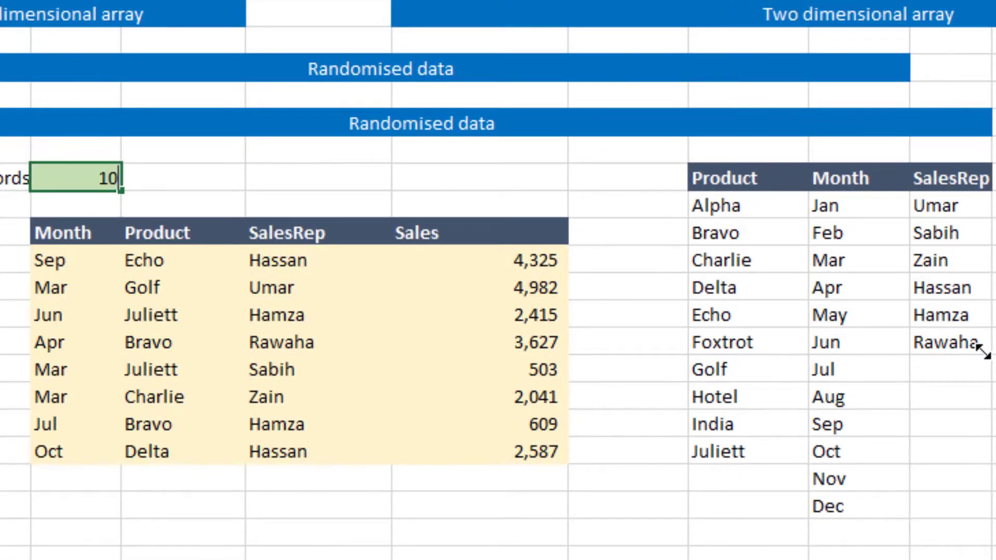
pyautogui.press('Return')
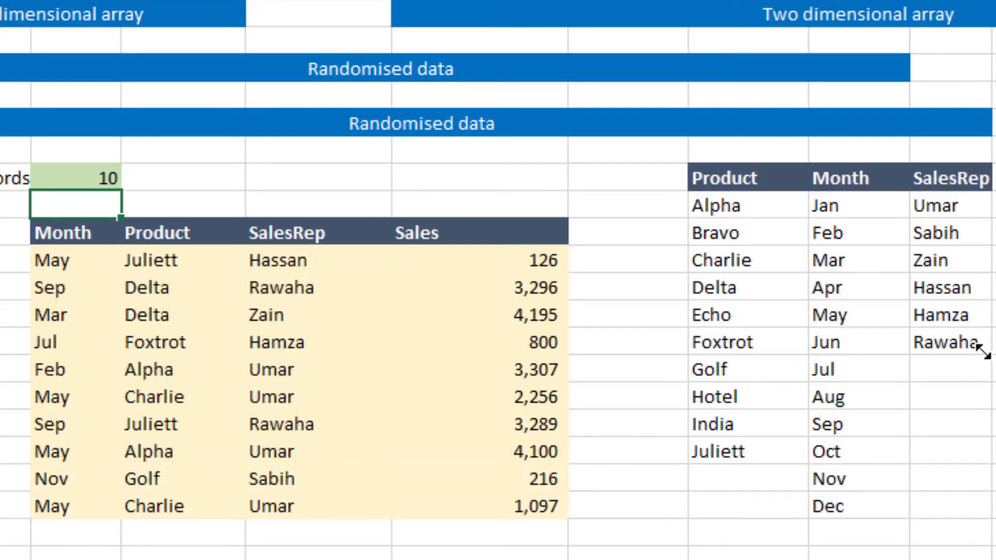
# Step: Change the number of required records to 12
pyautogui.press('Up')
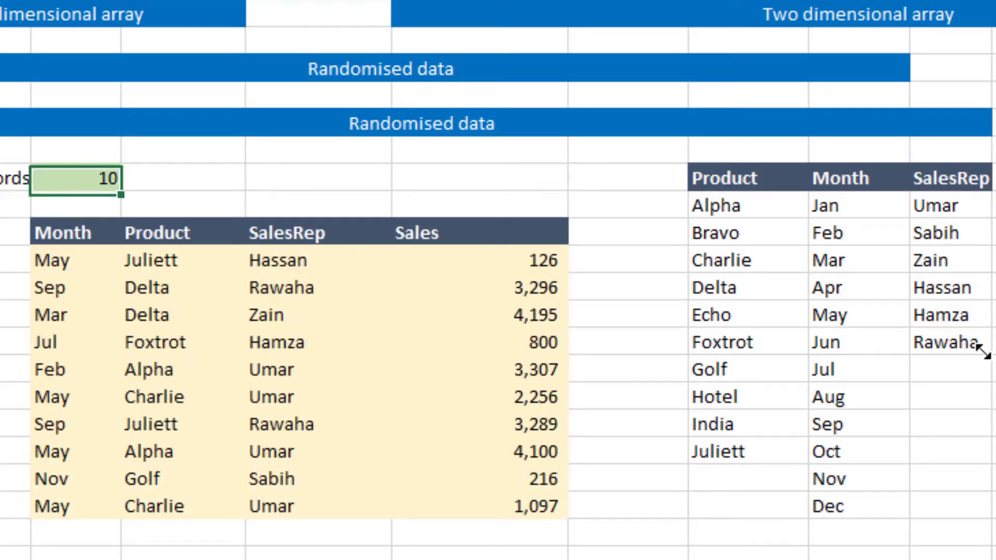
pyautogui.write('12')
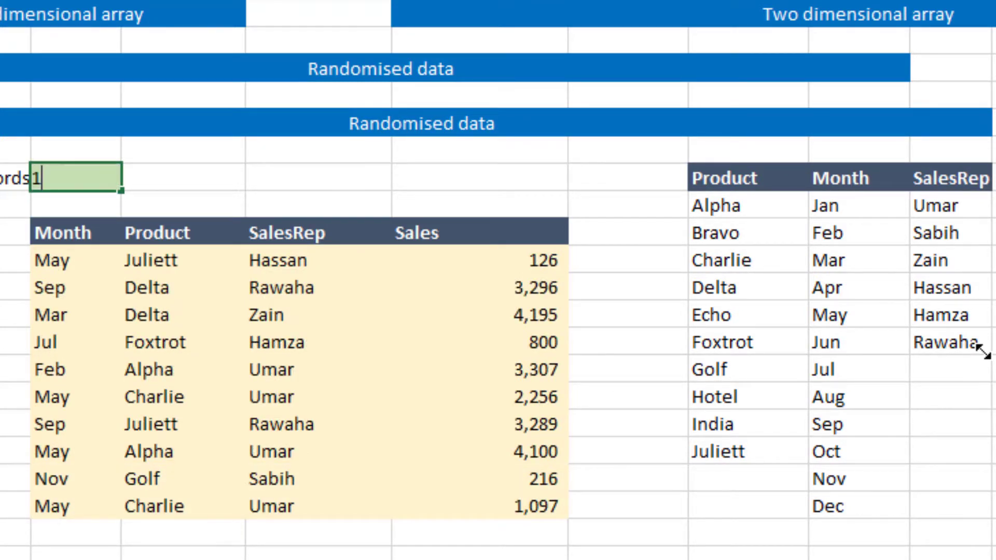
pyautogui.press('Return')
# Step: Change the number of required records to 5
pyautogui.press('Up')
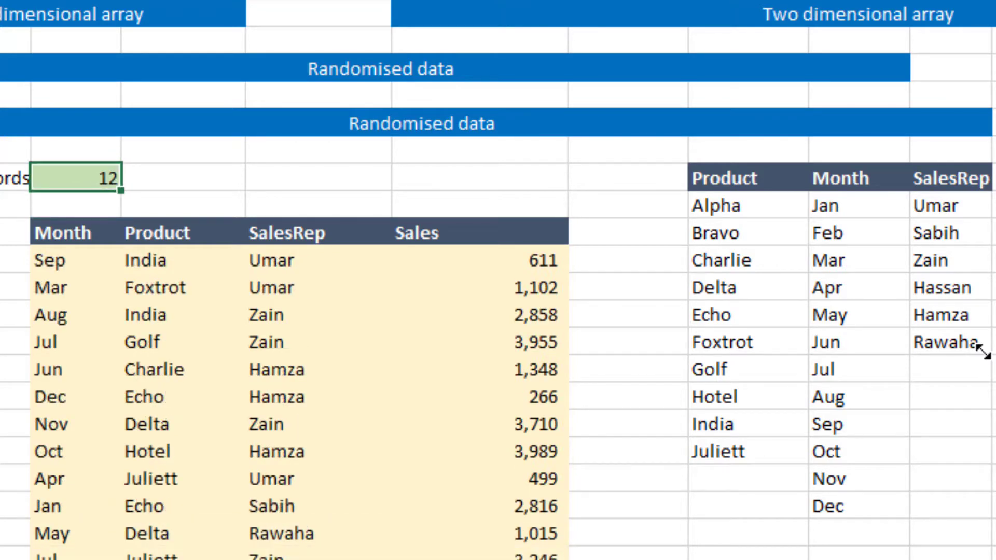
pyautogui.write('5')
pyautogui.press('Return')
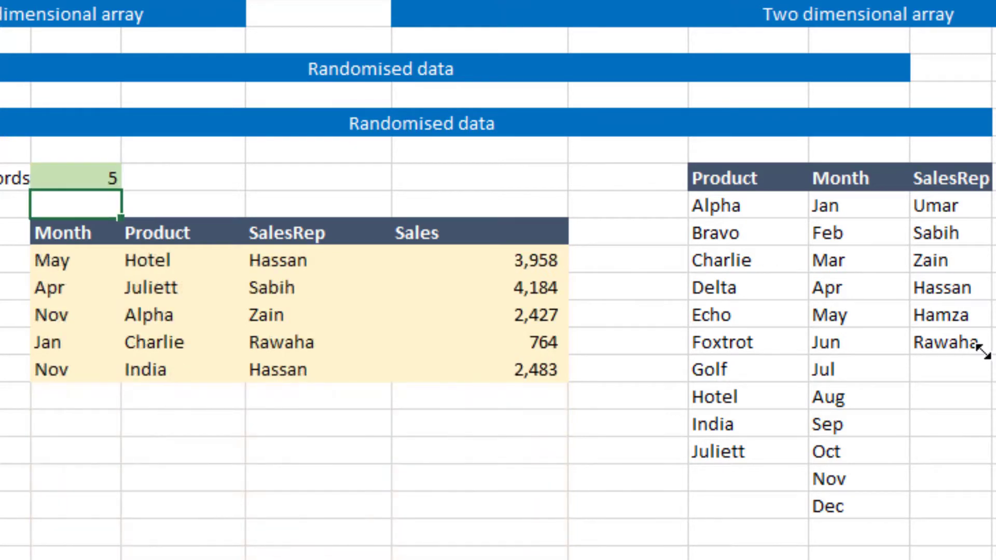